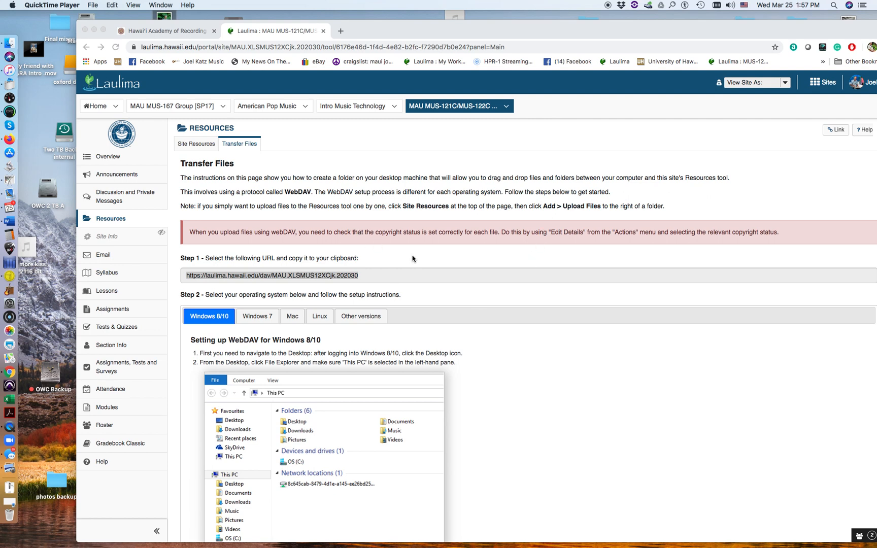
# Step: Open the "Minute medical GB Project" assignment in the Intro Music Technology site and reposition the browser window so the whole page fits on screen
pyautogui.click(452, 109)
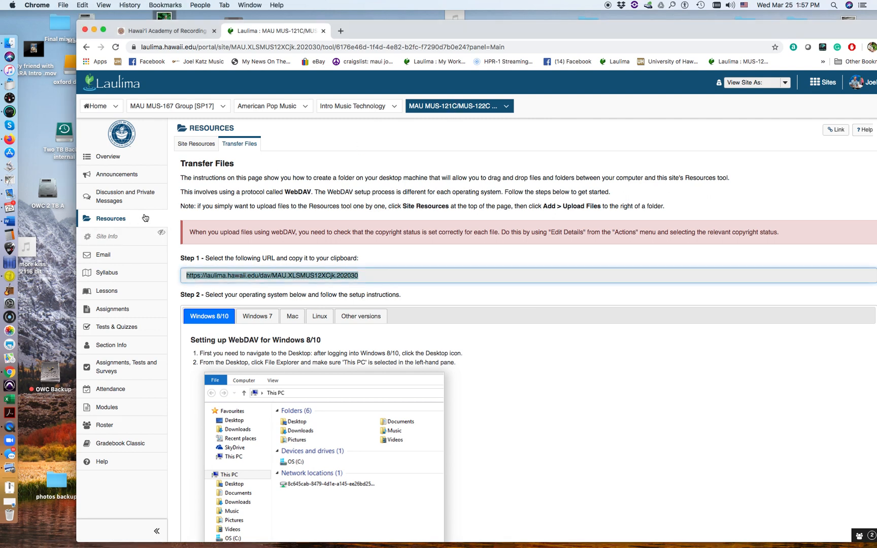
pyautogui.click(353, 109)
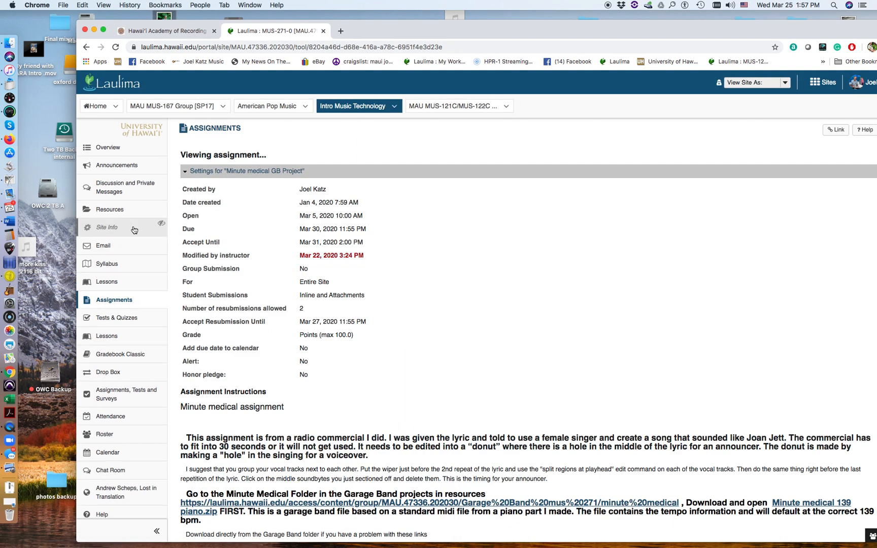
pyautogui.click(113, 300)
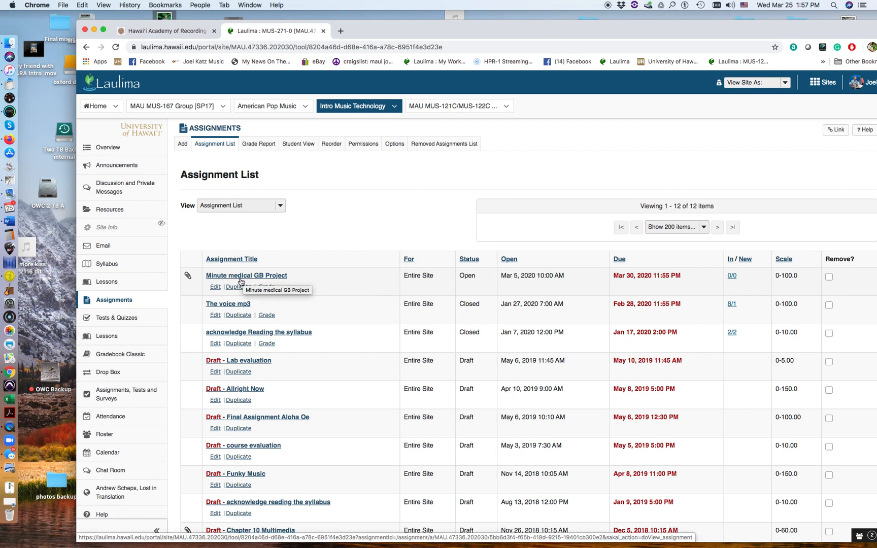
pyautogui.click(230, 276)
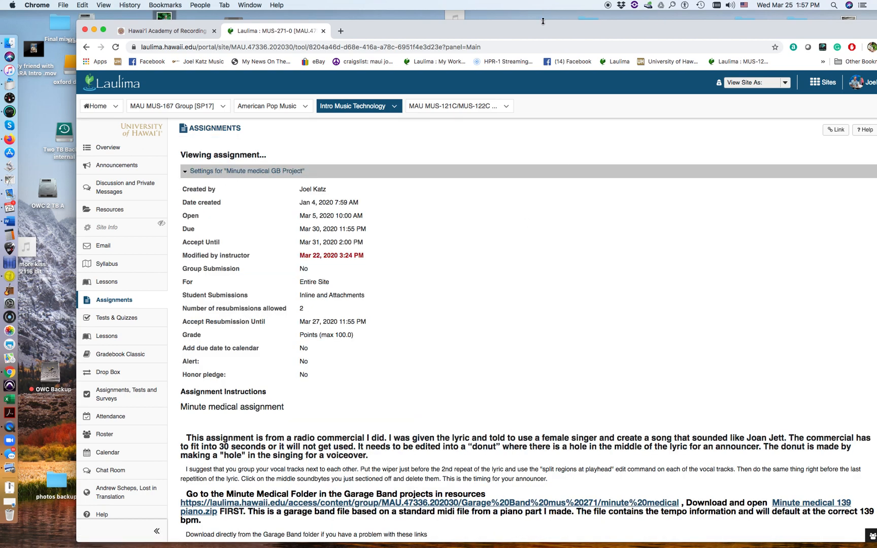
pyautogui.moveTo(542, 20); pyautogui.dragTo(505, 12)
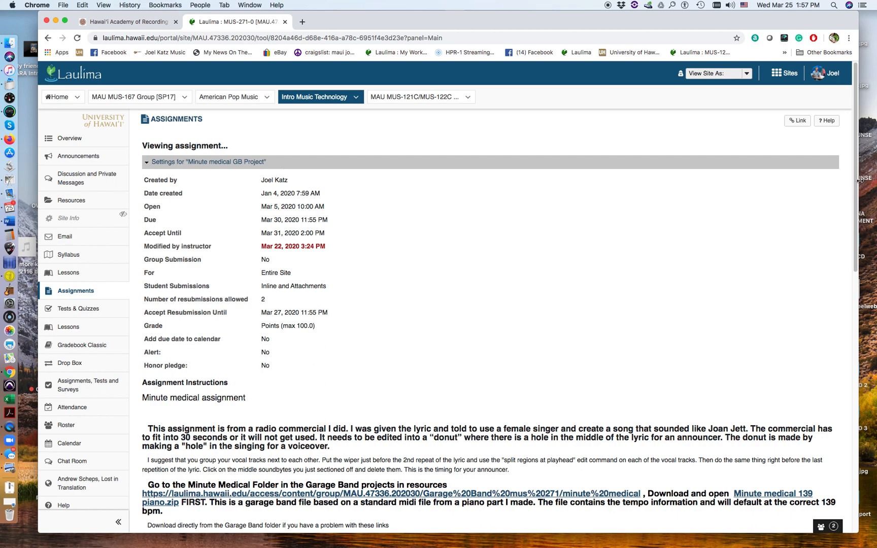
# Step: Read through the Minute medical assignment instructions and open the linked minute medical folder
pyautogui.moveTo(857, 180); pyautogui.dragTo(858, 278)
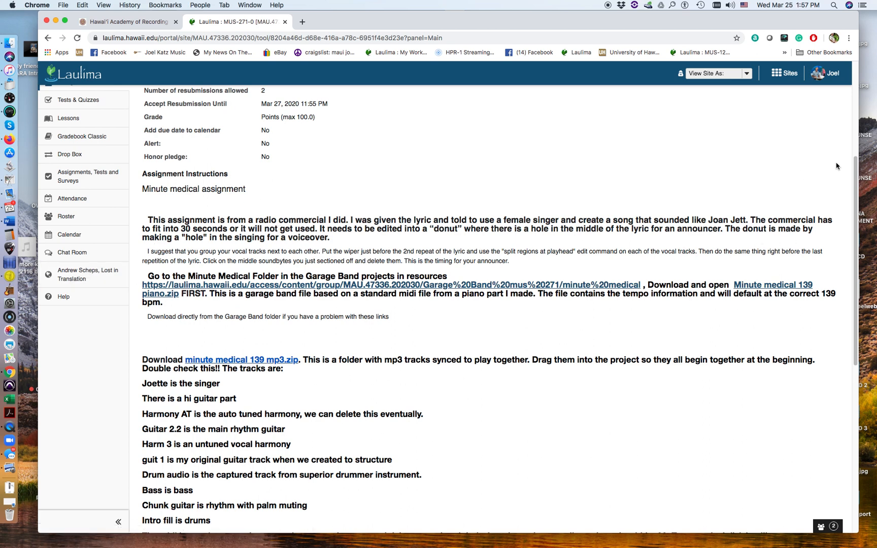
pyautogui.scroll(-1, 856, 184)
pyautogui.moveTo(857, 183); pyautogui.dragTo(856, 198)
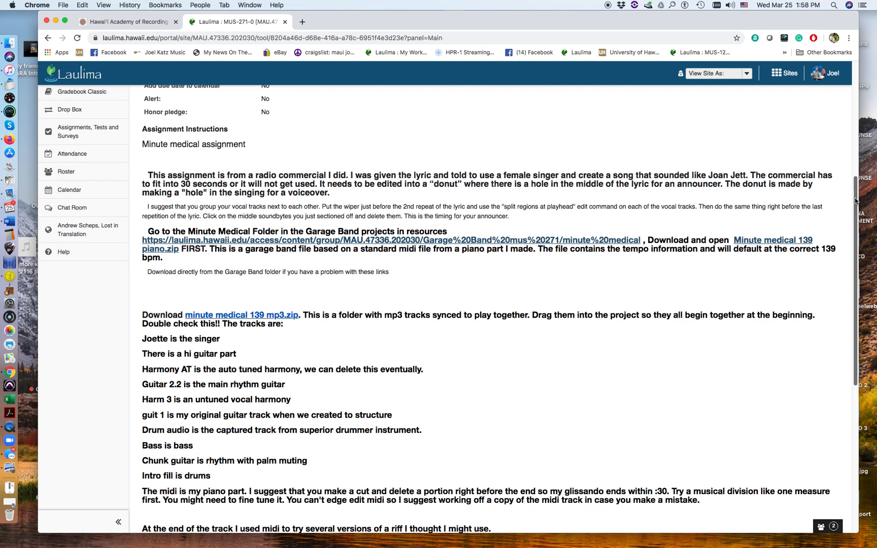
pyautogui.moveTo(855, 199); pyautogui.dragTo(855, 207)
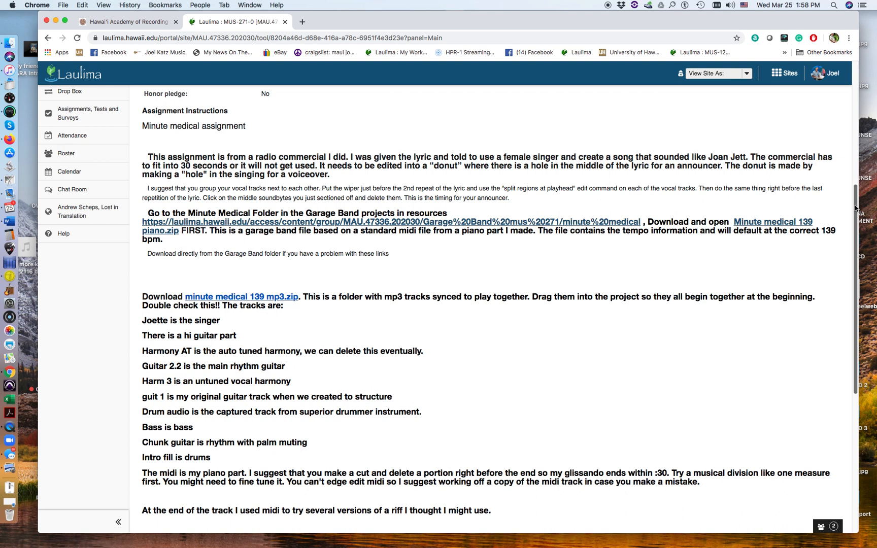
pyautogui.moveTo(855, 207)
pyautogui.mouseDown()
pyautogui.moveTo(855, 235)
pyautogui.moveTo(855, 182)
pyautogui.moveTo(855, 191)
pyautogui.mouseUp()
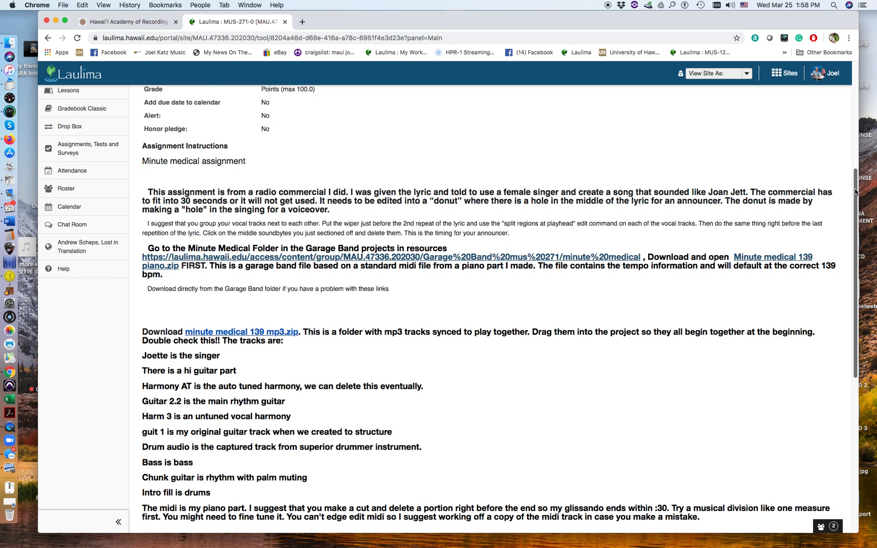
pyautogui.moveTo(855, 192); pyautogui.dragTo(857, 226)
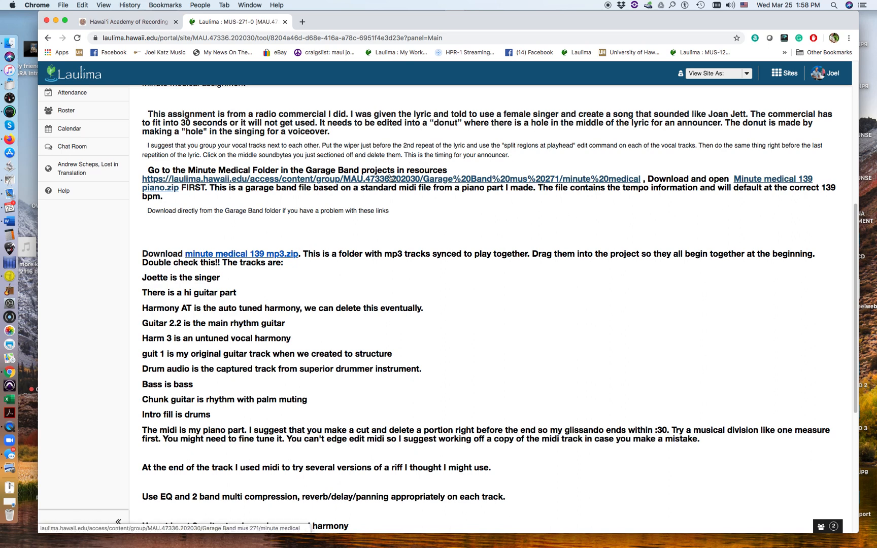
pyautogui.click(472, 180)
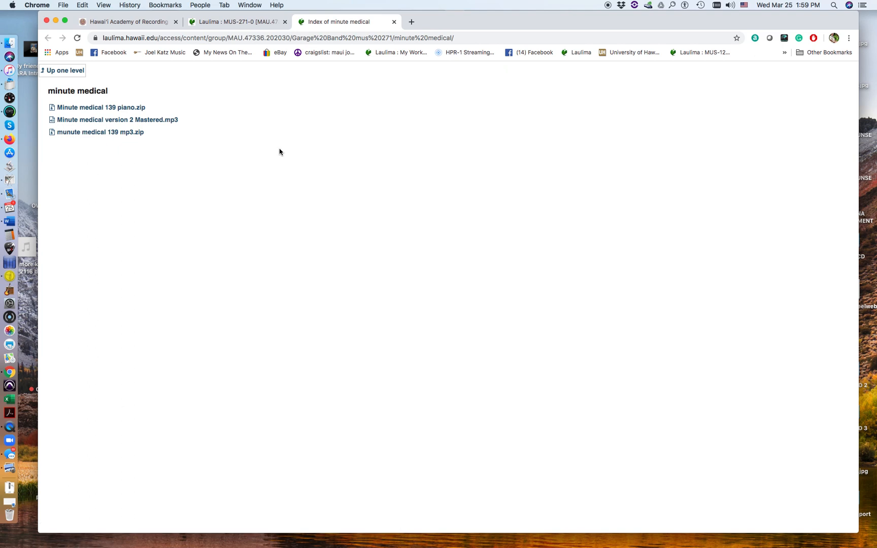
# Step: Return to the course site and open the minute medical folder inside Garage Band mus 271 in Resources
pyautogui.click(250, 23)
pyautogui.scroll(10, 85, 228)
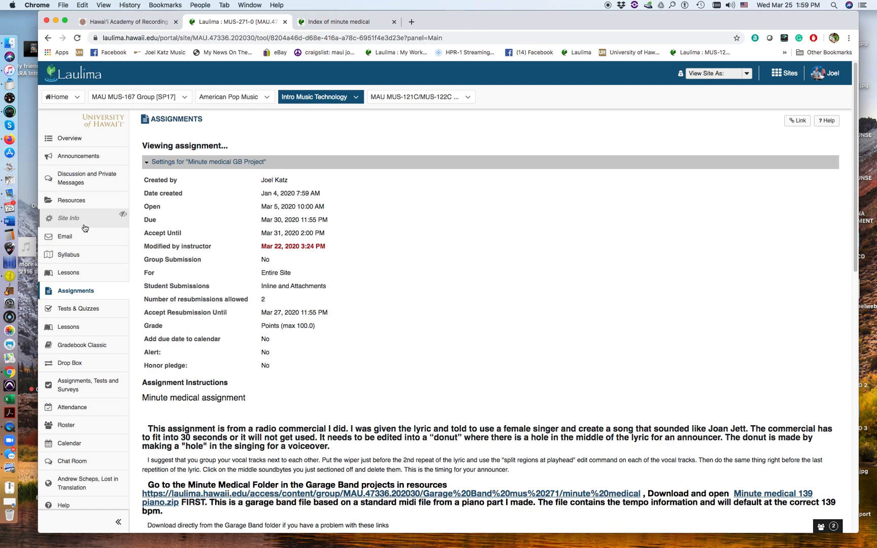
pyautogui.click(72, 204)
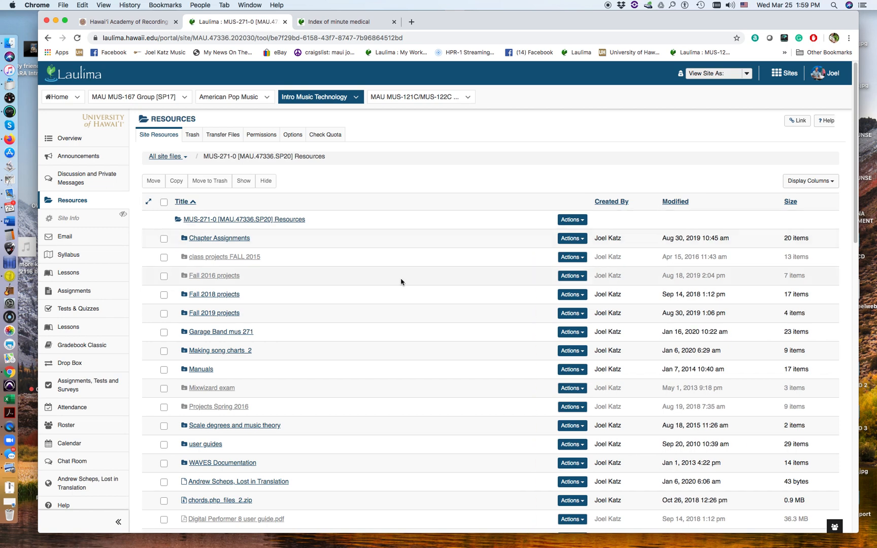
pyautogui.scroll(-3, 388, 313)
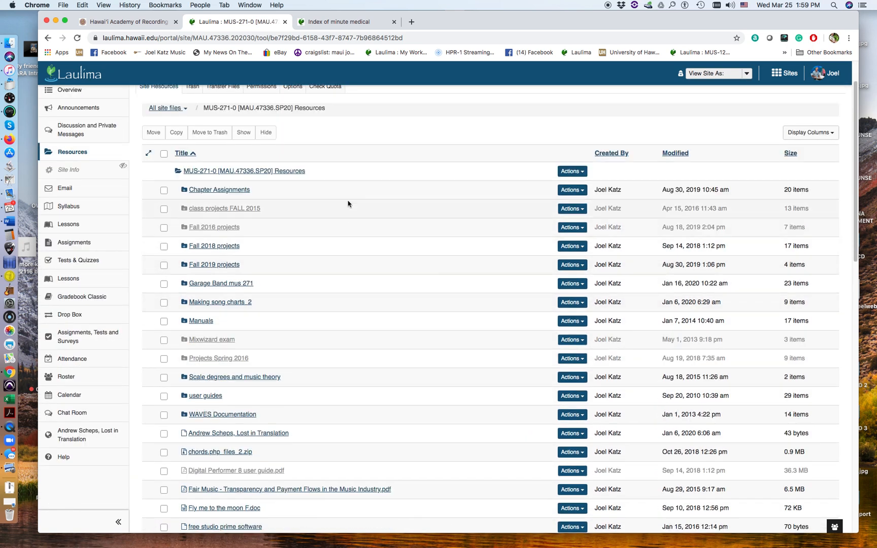
pyautogui.click(217, 284)
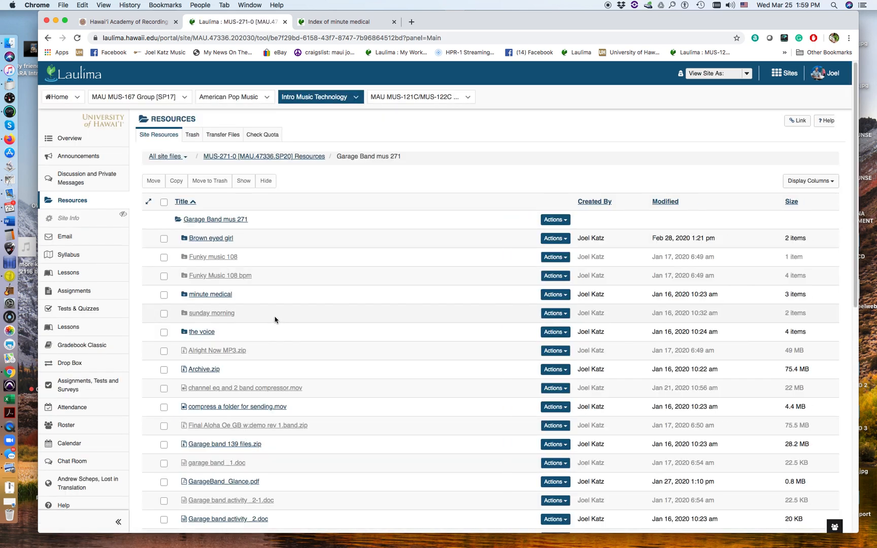
pyautogui.click(214, 296)
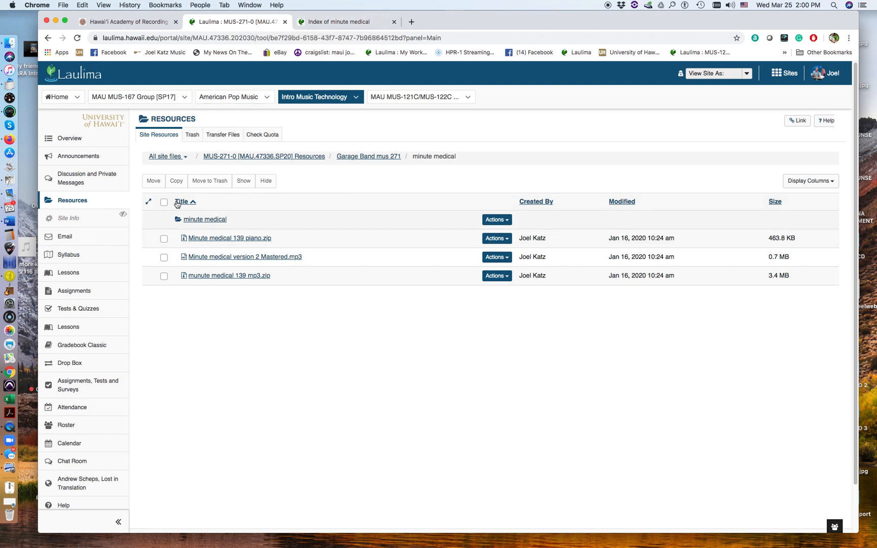
# Step: Download "Minute medical 139 piano.zip" and open the downloaded archive
pyautogui.click(223, 238)
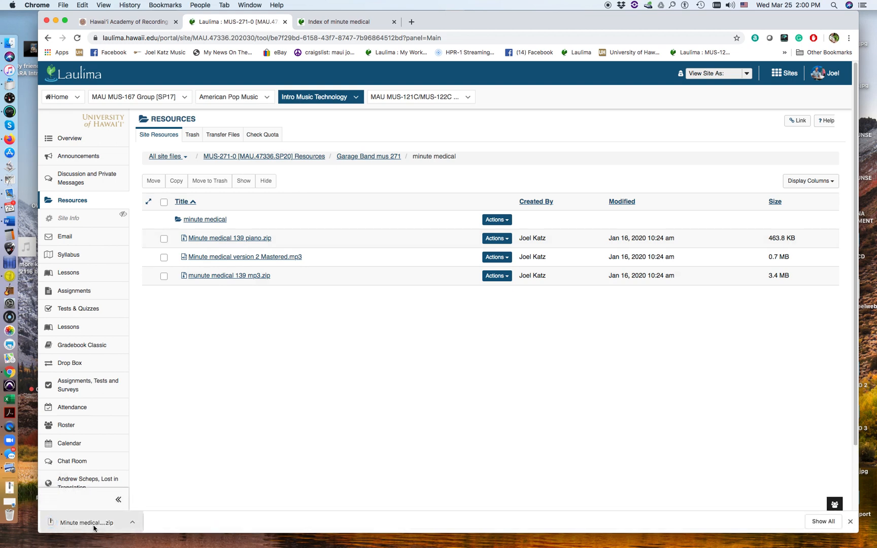
pyautogui.click(131, 525)
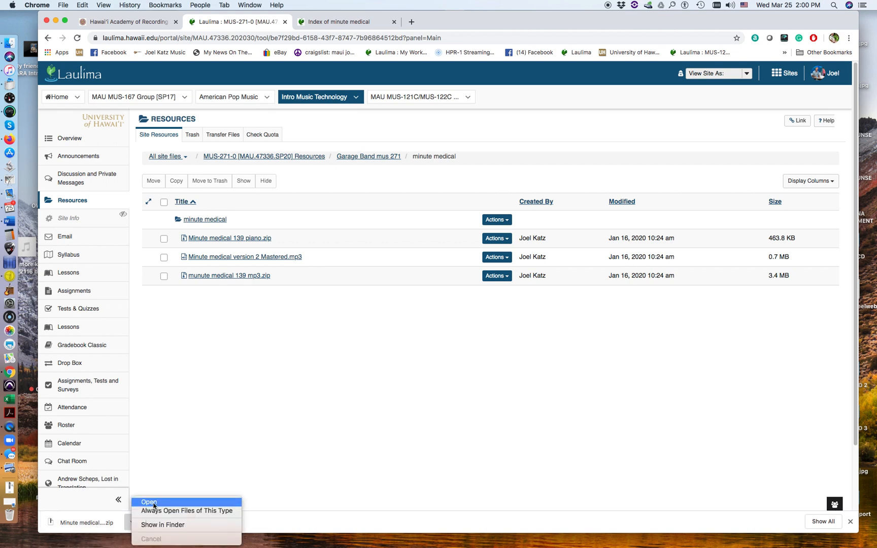
pyautogui.click(153, 502)
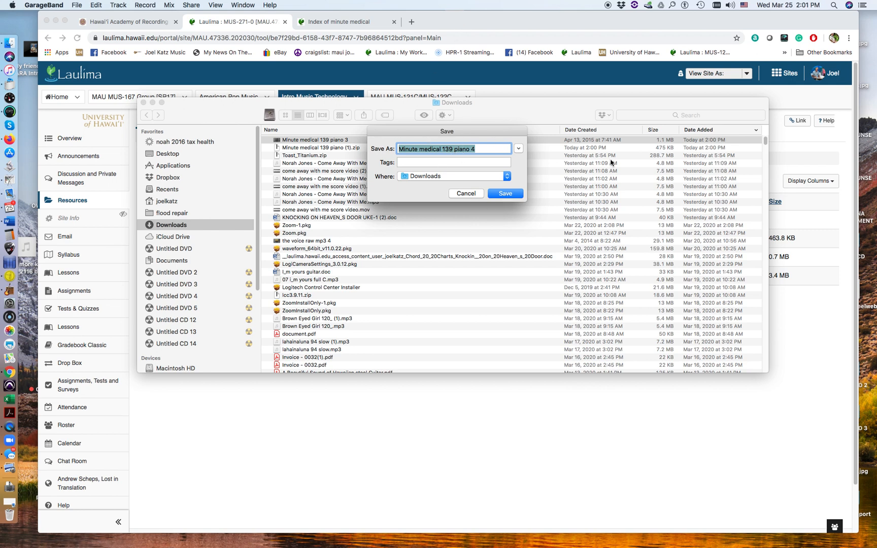
# Step: Choose the OWC HD 2 drive as the GarageBand project's save location and expand the Save dialog to the full file browser
pyautogui.click(507, 176)
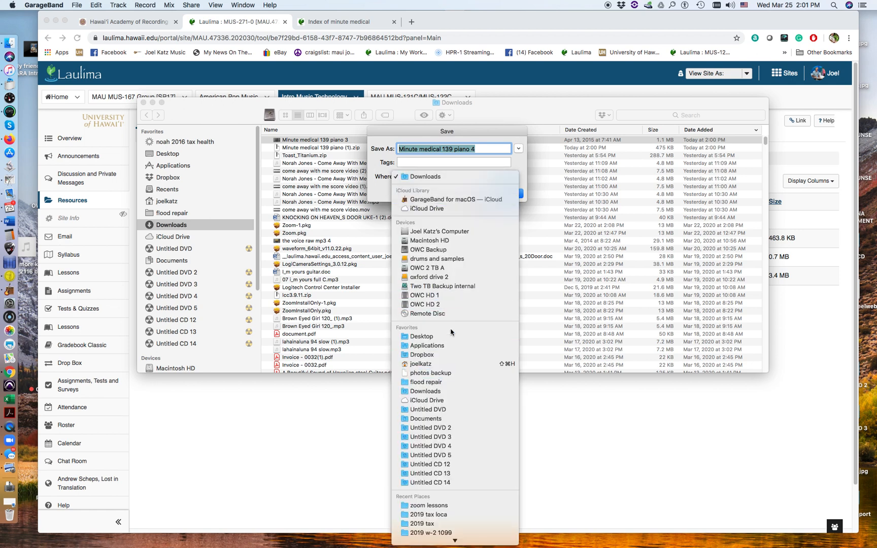
pyautogui.scroll(-1, 453, 333)
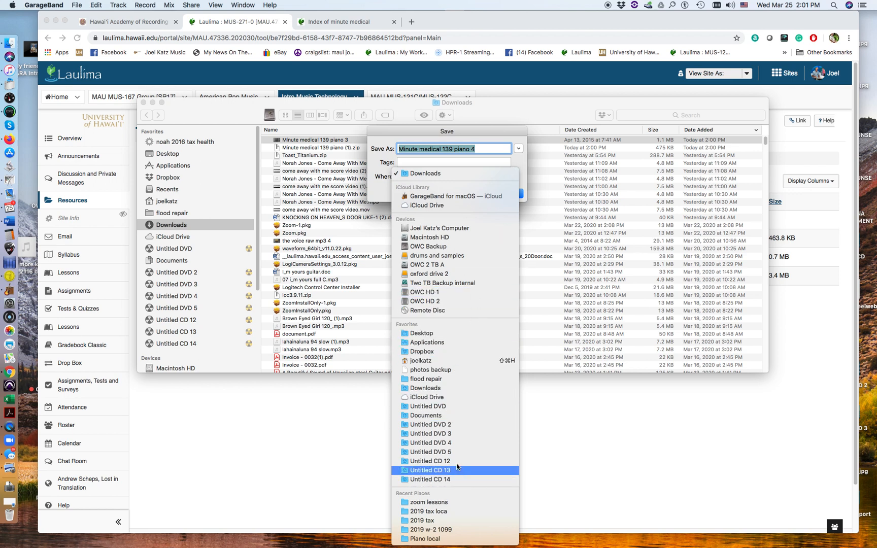
pyautogui.click(434, 301)
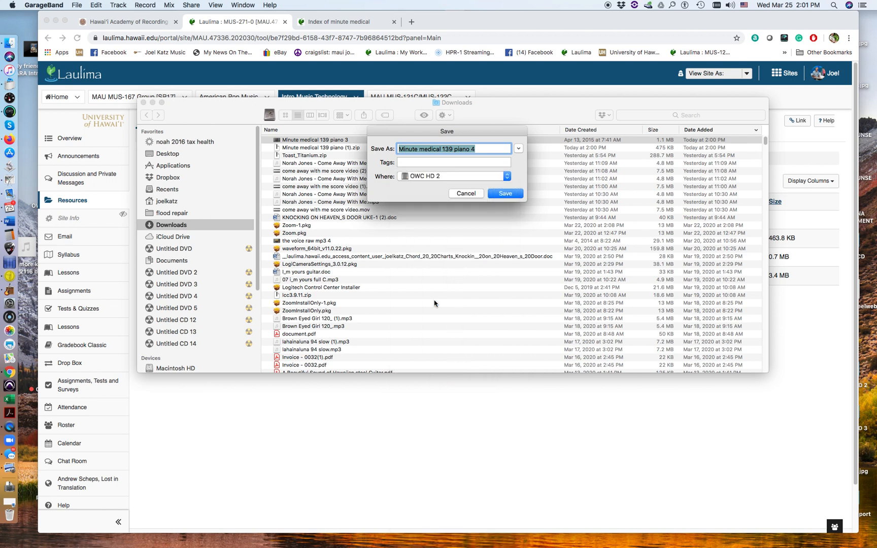
pyautogui.click(506, 173)
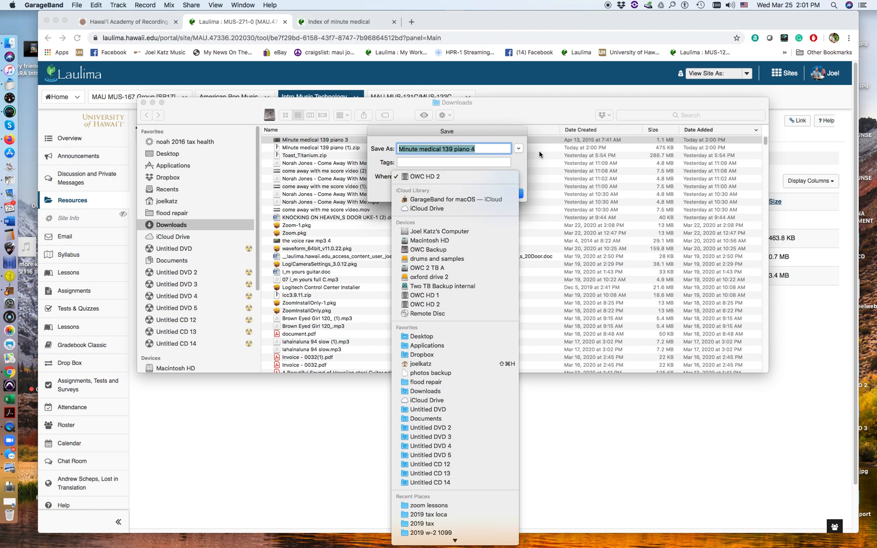
pyautogui.click(519, 150)
pyautogui.click(520, 149)
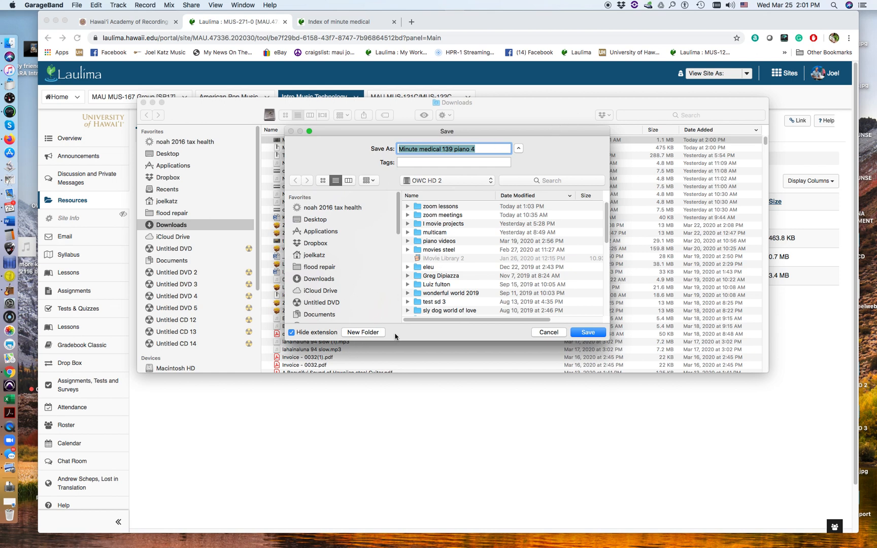
# Step: Create a new folder named "Mus 271 spring 2020" on OWC HD 2 for the project
pyautogui.click(366, 333)
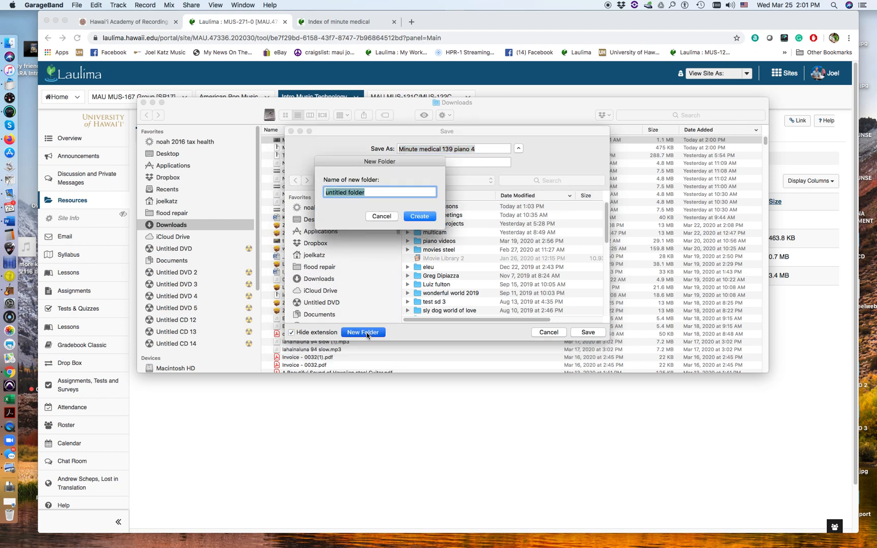
pyautogui.write('M')
pyautogui.write('us 271 spring 202')
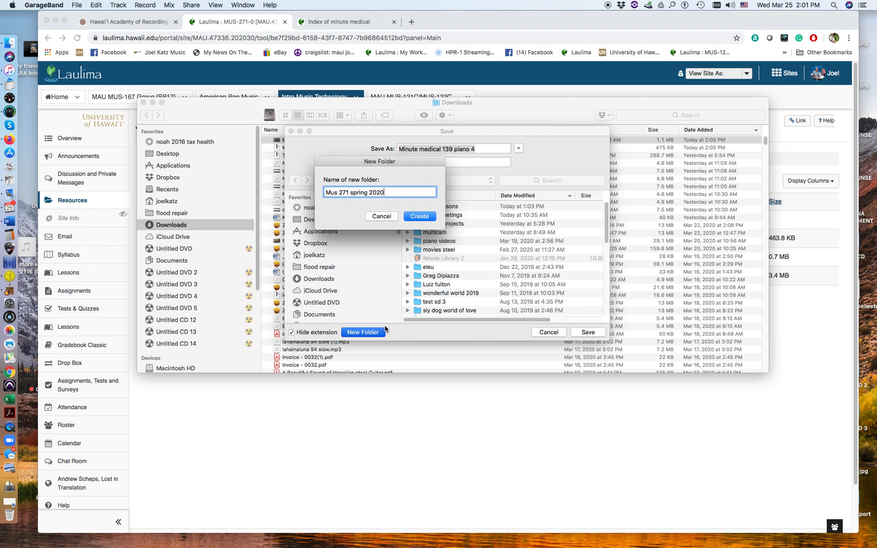
pyautogui.write('0')
pyautogui.click(419, 216)
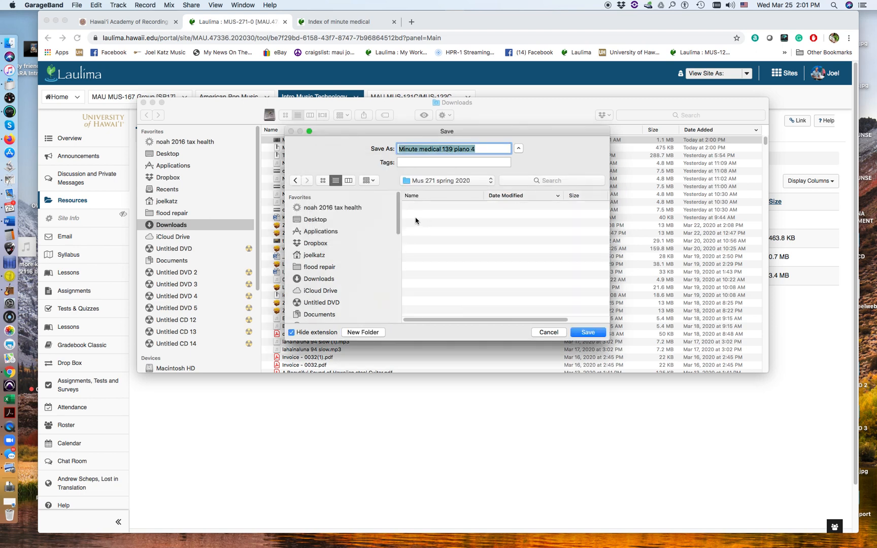
# Step: Rename the project "Minute medical #1" and save it in the Mus 271 spring 2020 folder
pyautogui.click(486, 152)
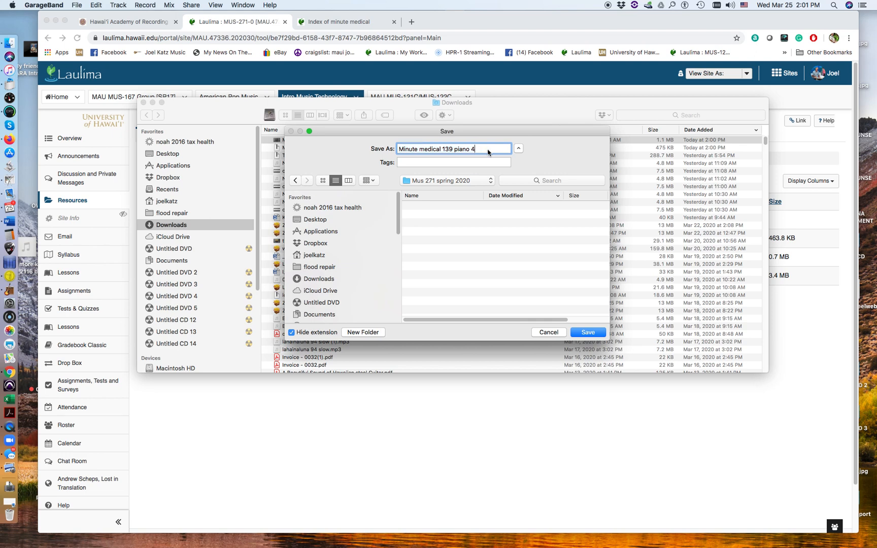
pyautogui.press('BackSpace')
pyautogui.press('BackSpace')
pyautogui.press('BackSpace')
pyautogui.press('BackSpace')
pyautogui.press('BackSpace')
pyautogui.press('BackSpace')
pyautogui.press('BackSpace')
pyautogui.click(578, 333)
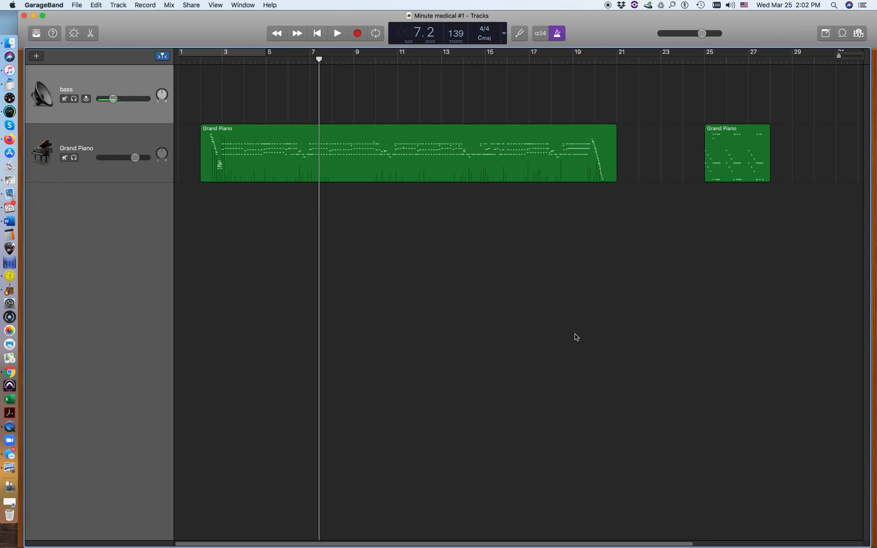
# Step: Play a short portion of the Grand Piano track, stop playback and turn off the metronome
pyautogui.press('space')
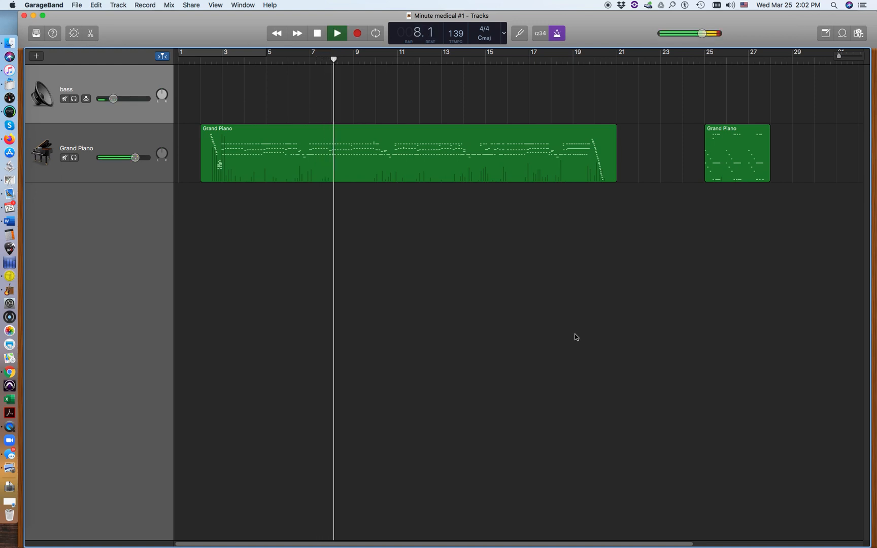
pyautogui.press('space')
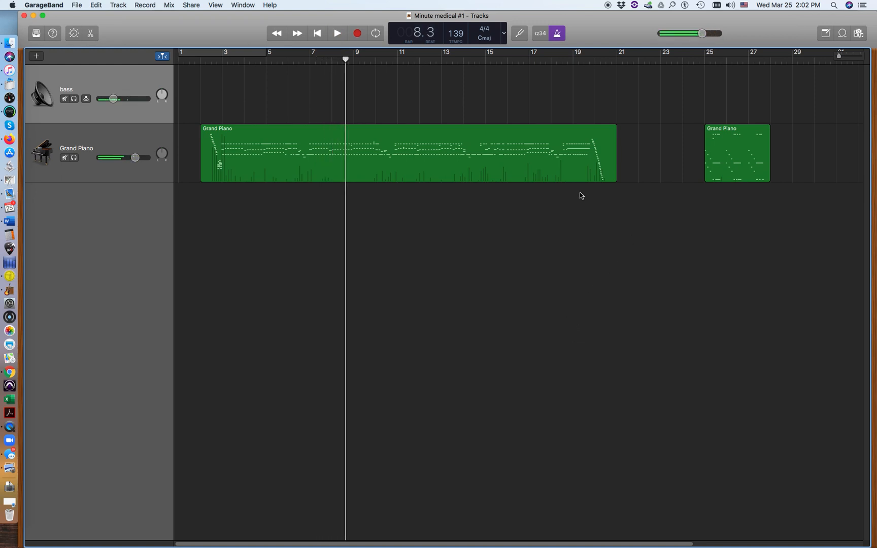
pyautogui.click(557, 34)
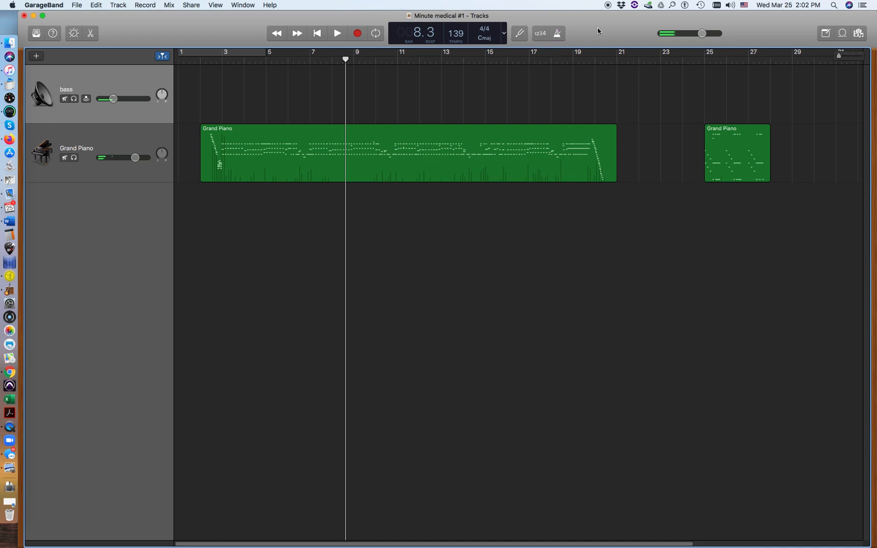
# Step: Move the GarageBand window down out of the way and switch to Chrome to reopen the Minute medical assignment
pyautogui.doubleClick(632, 23)
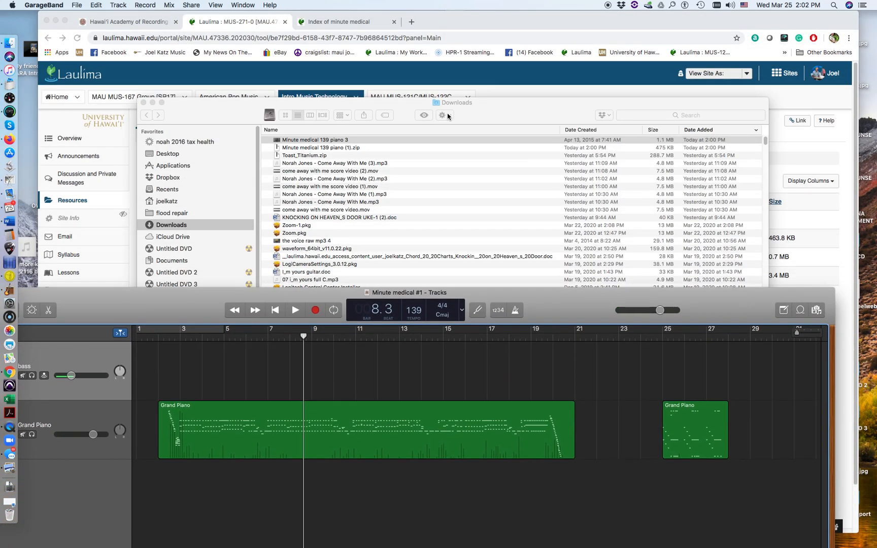
pyautogui.click(521, 22)
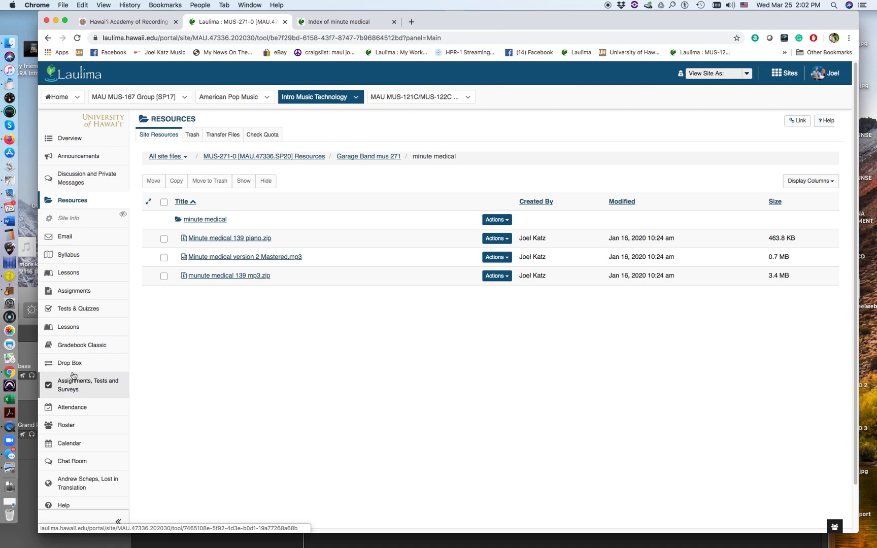
pyautogui.click(81, 293)
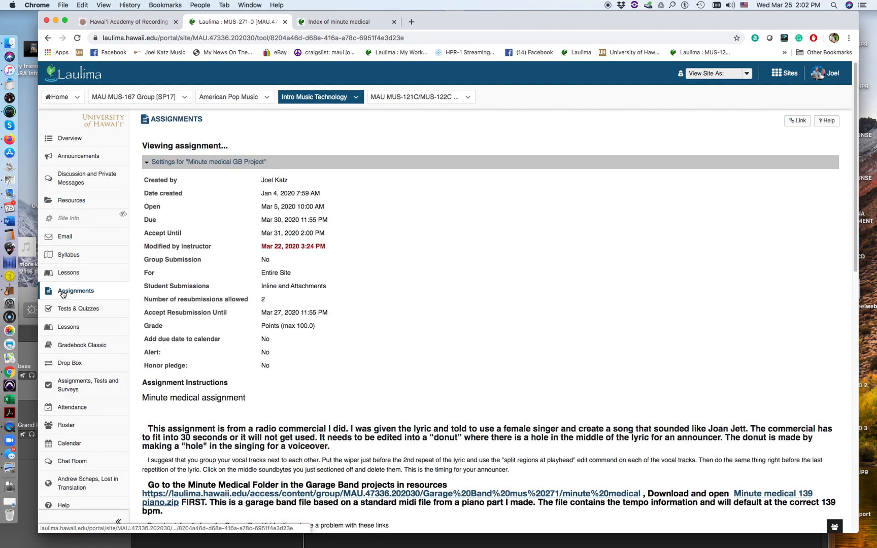
# Step: Review the assignment's track list and piano notes, switch to GarageBand and play the short Grand Piano region at bar 25
pyautogui.scroll(-5, 253, 344)
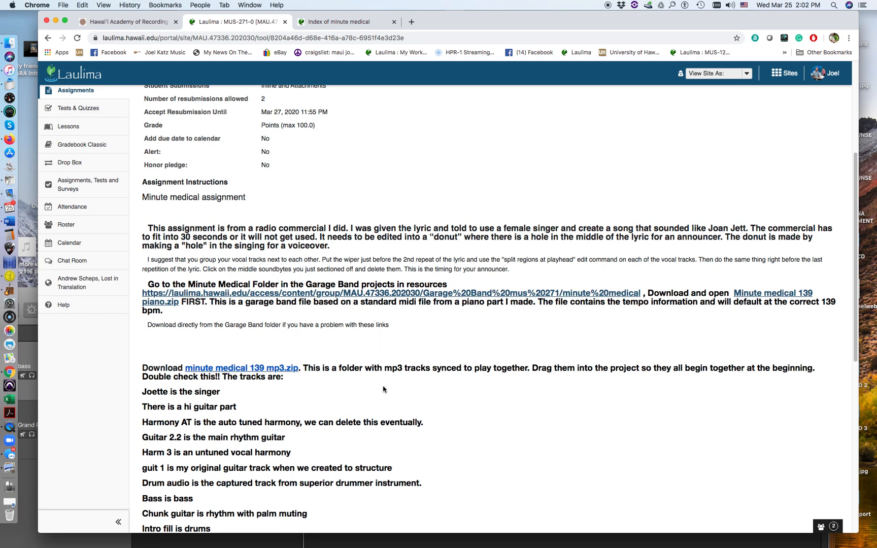
pyautogui.scroll(-3, 383, 389)
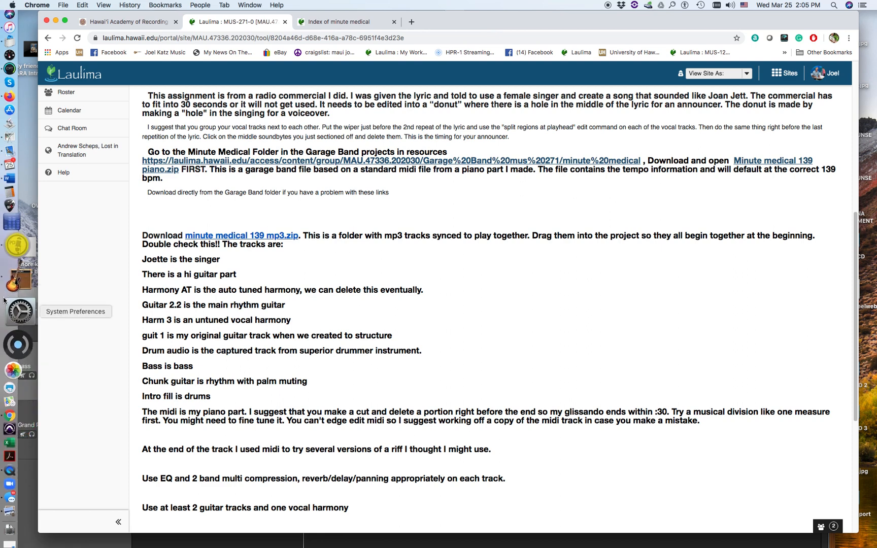
pyautogui.click(19, 293)
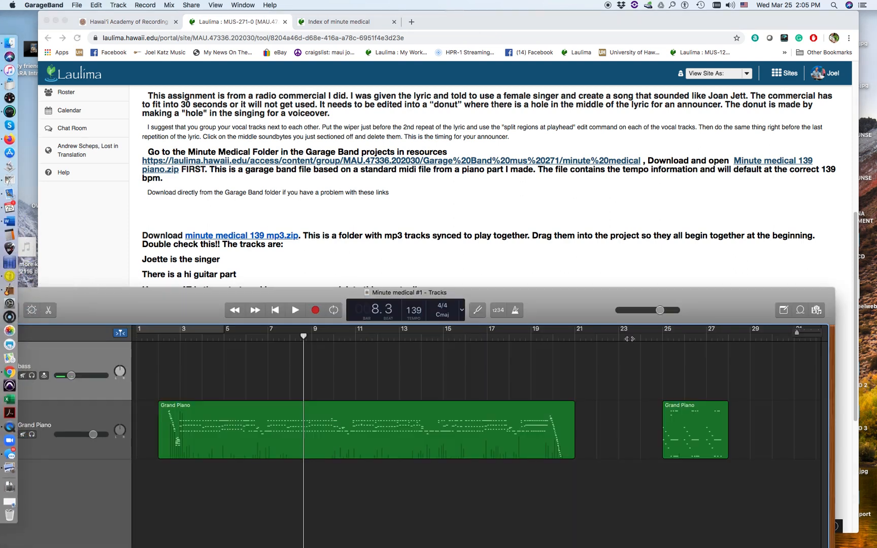
pyautogui.click(669, 336)
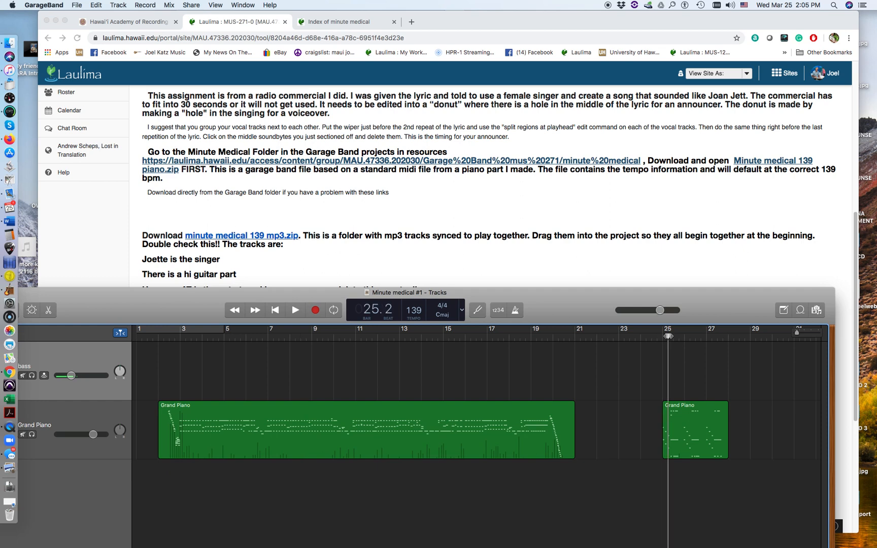
pyautogui.press('space')
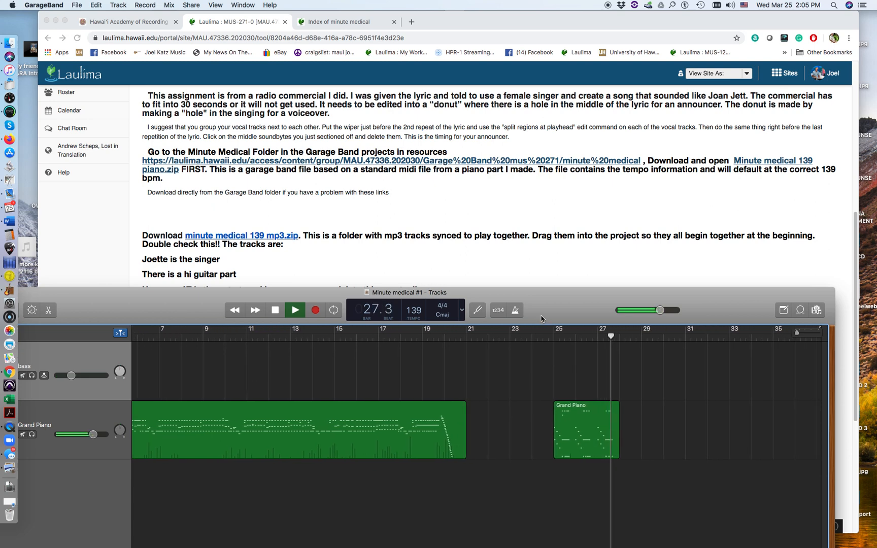
pyautogui.press('space')
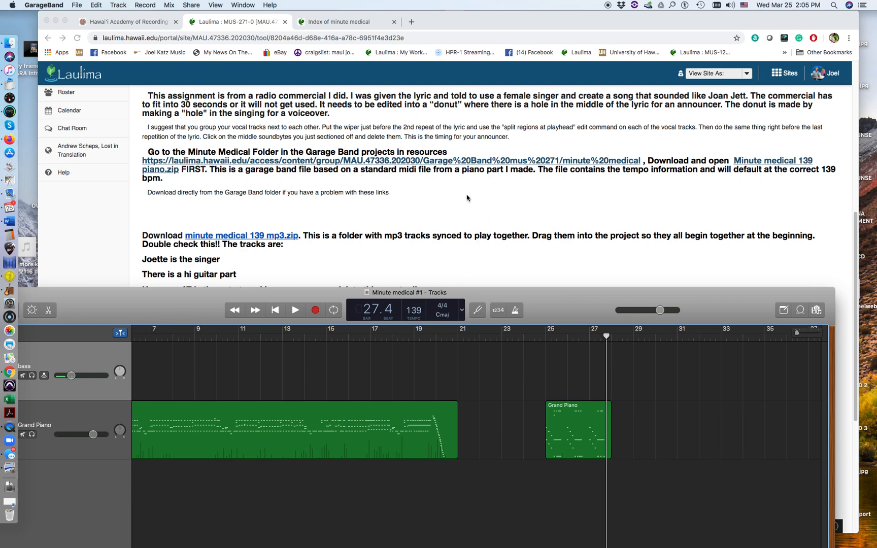
# Step: Read the rest of the assignment instructions, move the GarageBand window out of the way and return to Chrome
pyautogui.scroll(-2, 466, 198)
pyautogui.scroll(-10, 467, 197)
pyautogui.scroll(-5, 417, 193)
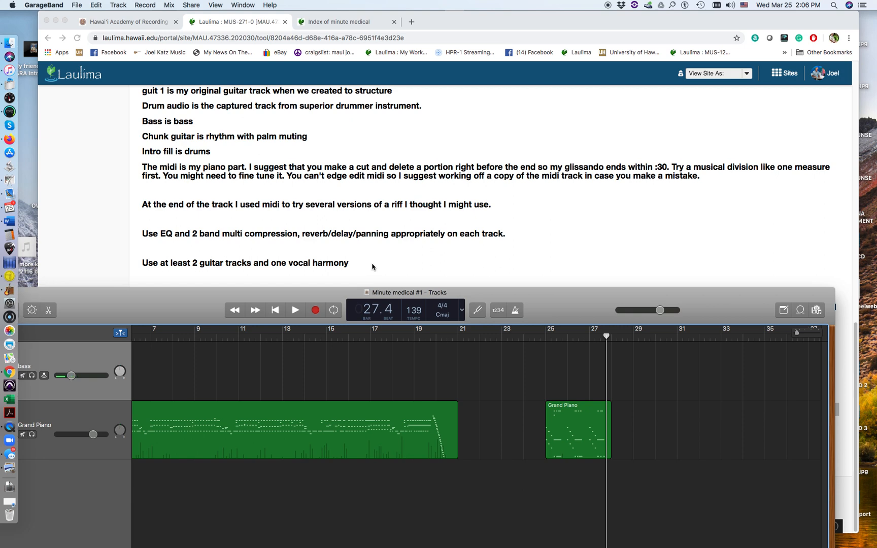
pyautogui.moveTo(744, 296); pyautogui.dragTo(720, 413)
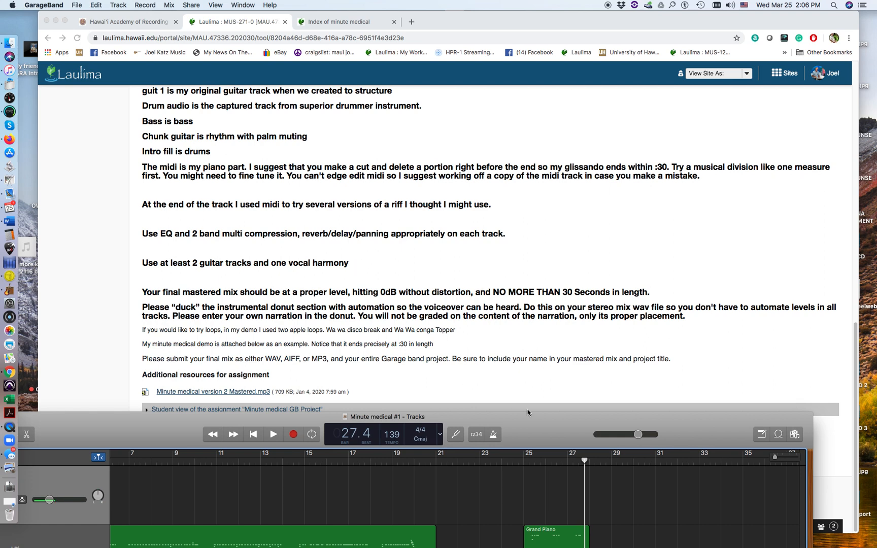
pyautogui.moveTo(536, 419); pyautogui.dragTo(635, 238)
pyautogui.click(459, 133)
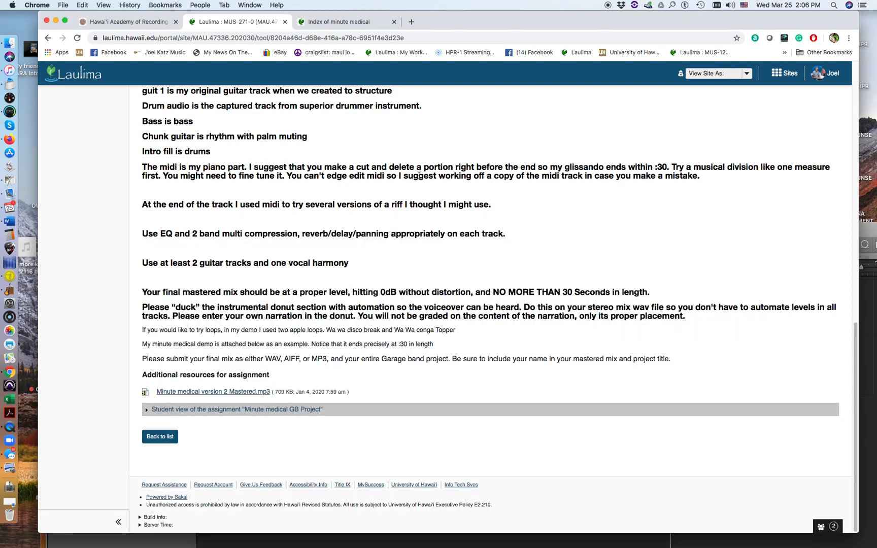
# Step: Download minute medical 139 mp3.zip from the assignment instructions and reveal the downloaded file in Finder
pyautogui.scroll(5, 391, 249)
pyautogui.scroll(5, 391, 250)
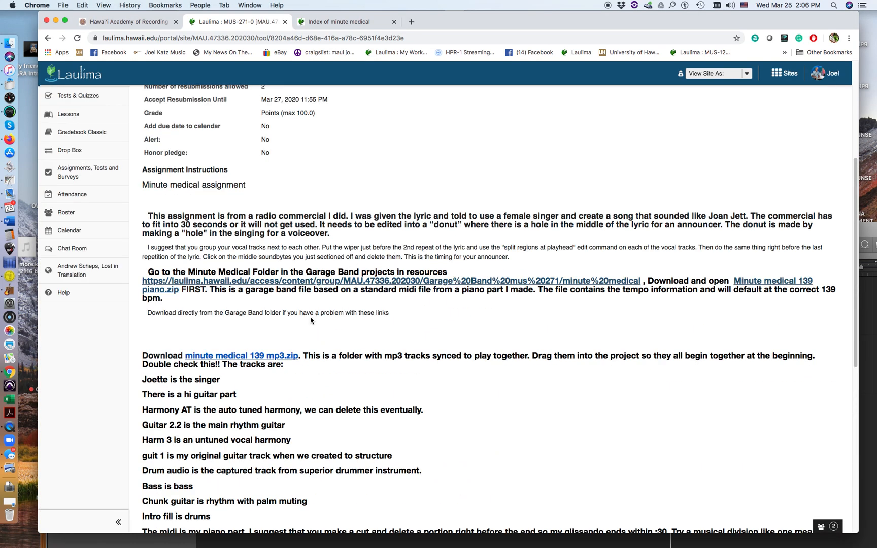
pyautogui.click(261, 358)
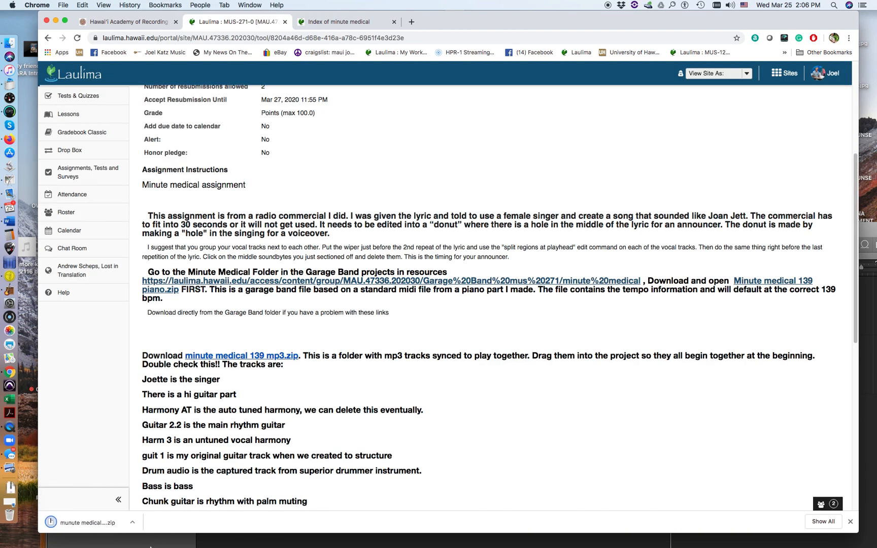
pyautogui.click(133, 523)
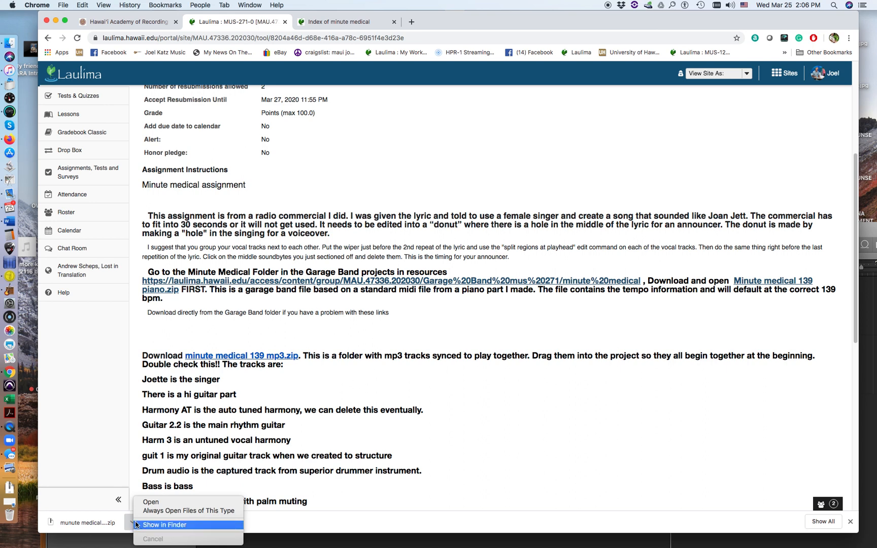
pyautogui.click(159, 526)
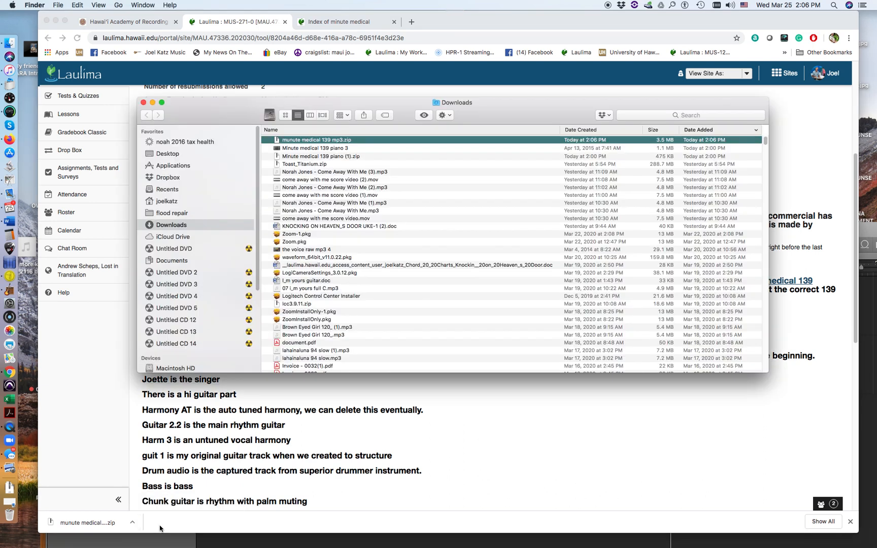
# Step: Unzip the mp3 archive, expand the extracted munute medical 139 mp3 folder and move the Finder window aside
pyautogui.moveTo(233, 114); pyautogui.dragTo(327, 108)
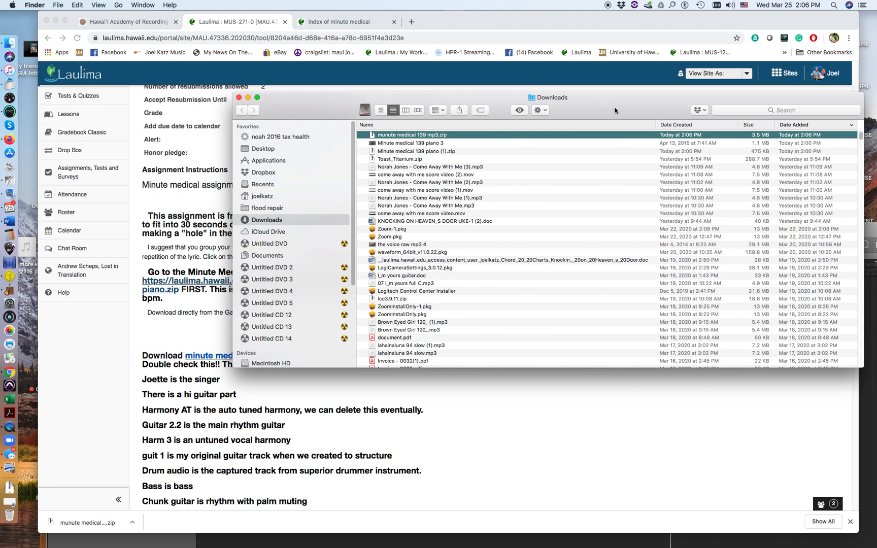
pyautogui.doubleClick(370, 135)
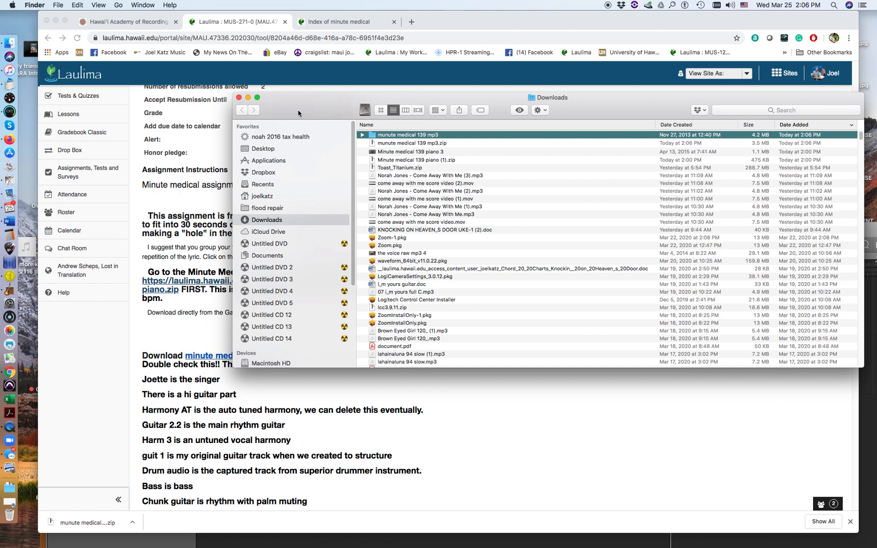
pyautogui.moveTo(299, 114); pyautogui.dragTo(329, 112)
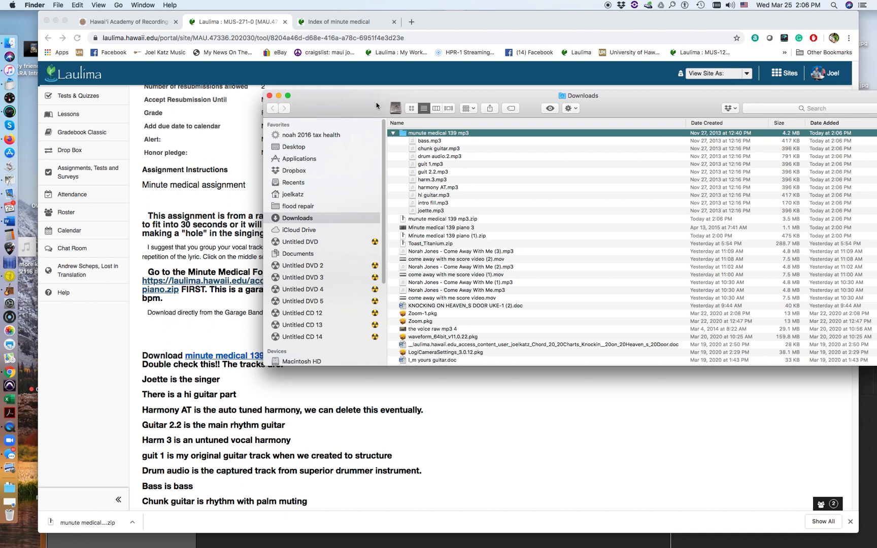
pyautogui.moveTo(357, 101); pyautogui.dragTo(710, 30)
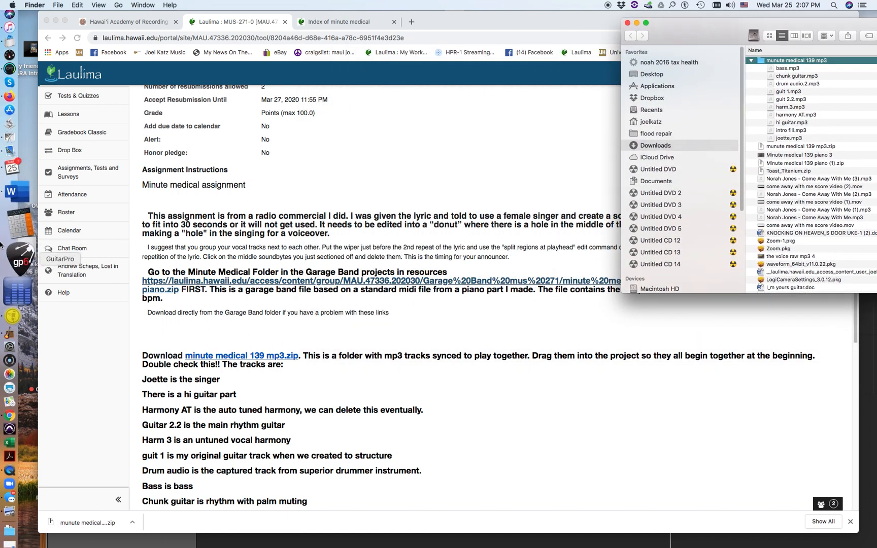
# Step: Switch to GarageBand and reposition and shrink its window so the mp3 files in Finder stay accessible beside it
pyautogui.click(15, 293)
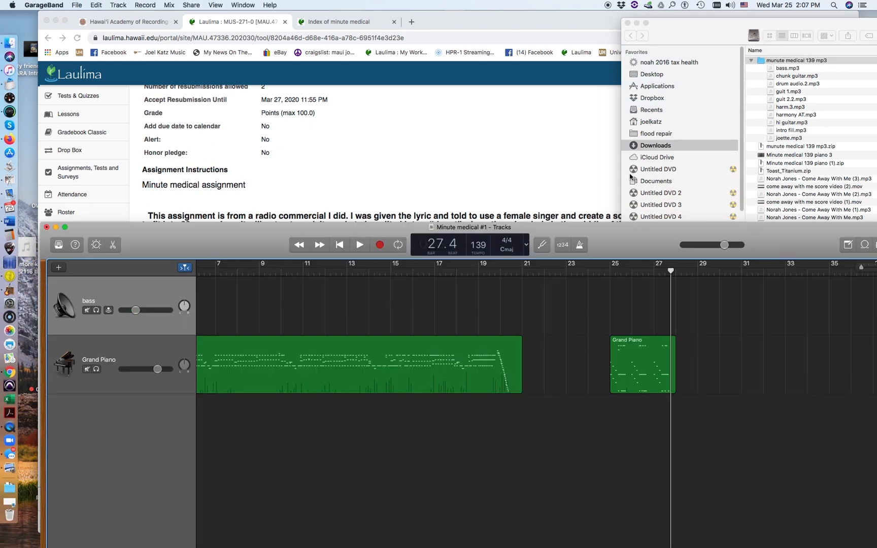
pyautogui.moveTo(629, 231); pyautogui.dragTo(563, 6)
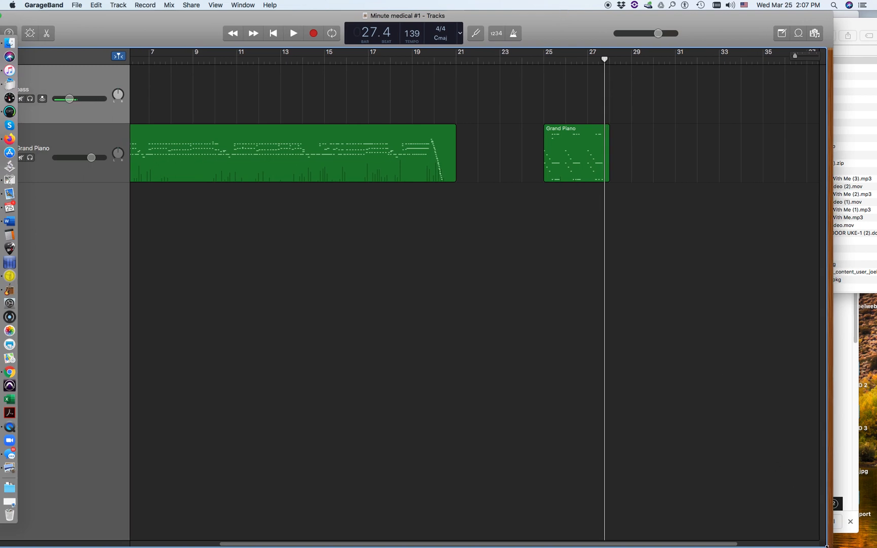
pyautogui.moveTo(831, 545); pyautogui.dragTo(703, 474)
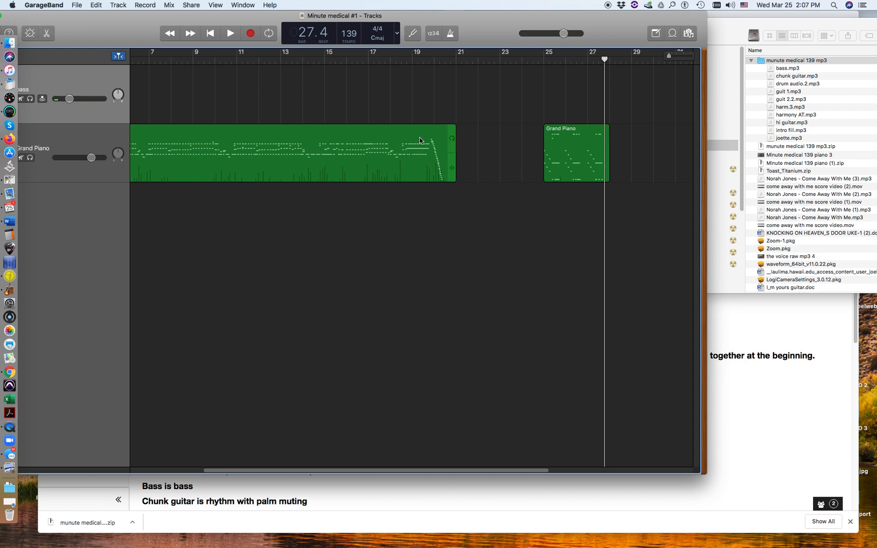
# Step: Return the playhead to the start of the project and set the display to Beats & Time
pyautogui.click(211, 34)
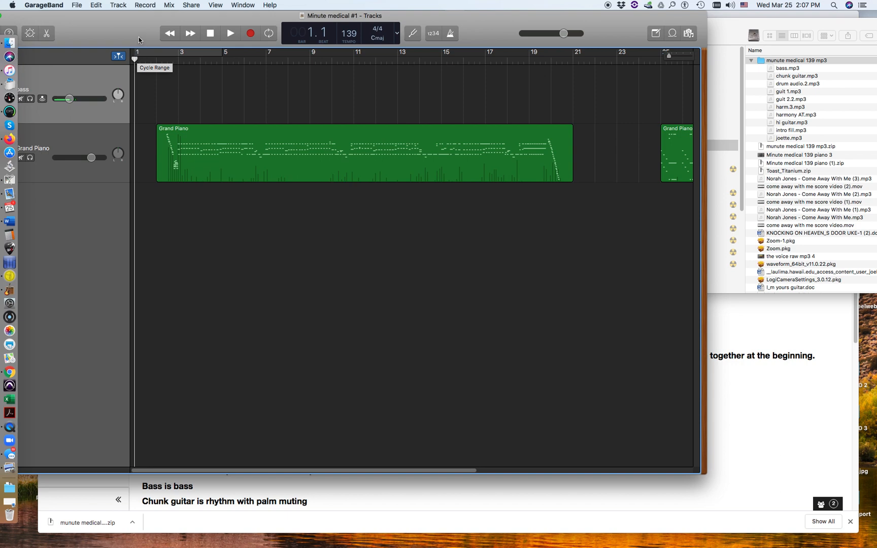
pyautogui.moveTo(139, 37); pyautogui.dragTo(143, 37)
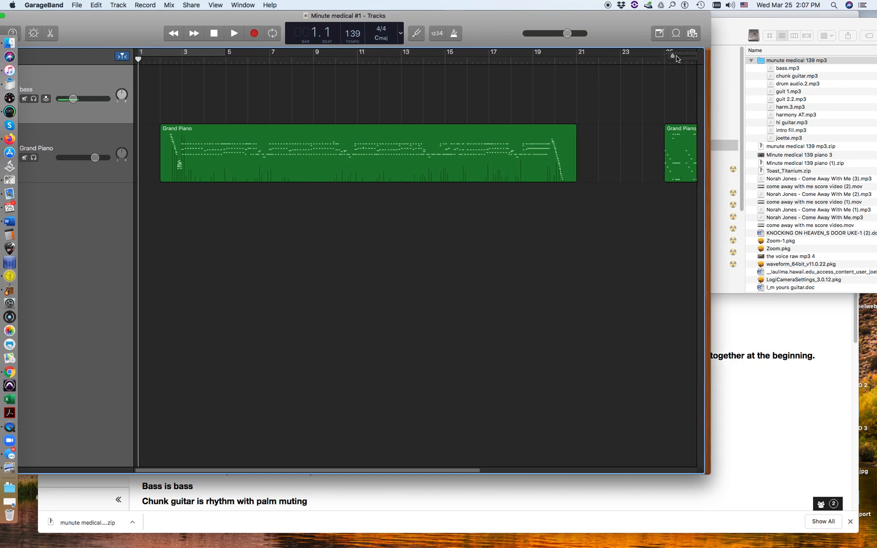
pyautogui.moveTo(673, 56); pyautogui.dragTo(678, 58)
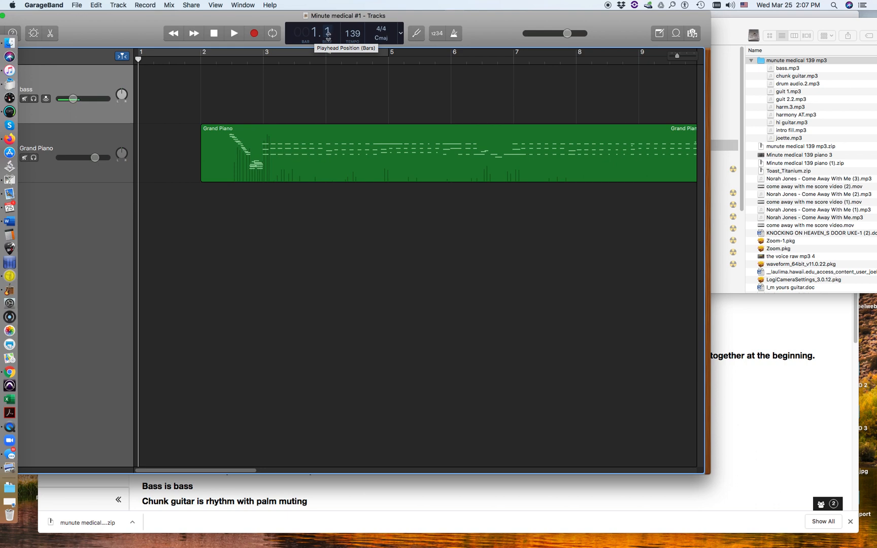
pyautogui.click(401, 35)
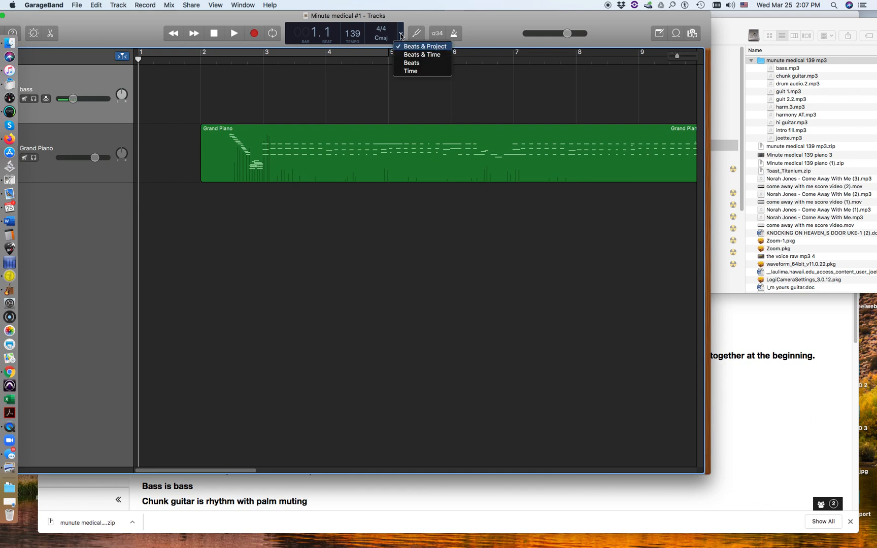
pyautogui.click(402, 56)
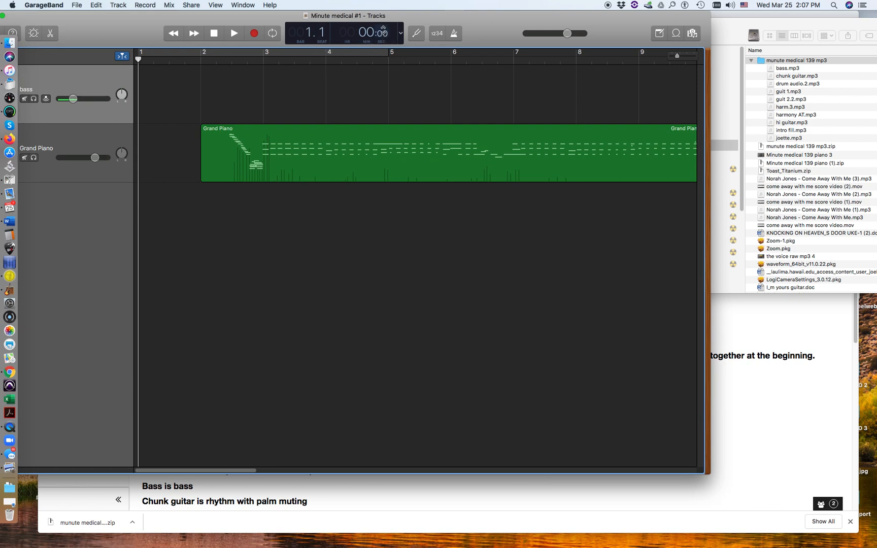
# Step: Import all ten files from bass.mp3 to joette.mp3 as new tracks below Grand Piano, starting at position 1.1.1.1
pyautogui.click(798, 72)
pyautogui.click(798, 69)
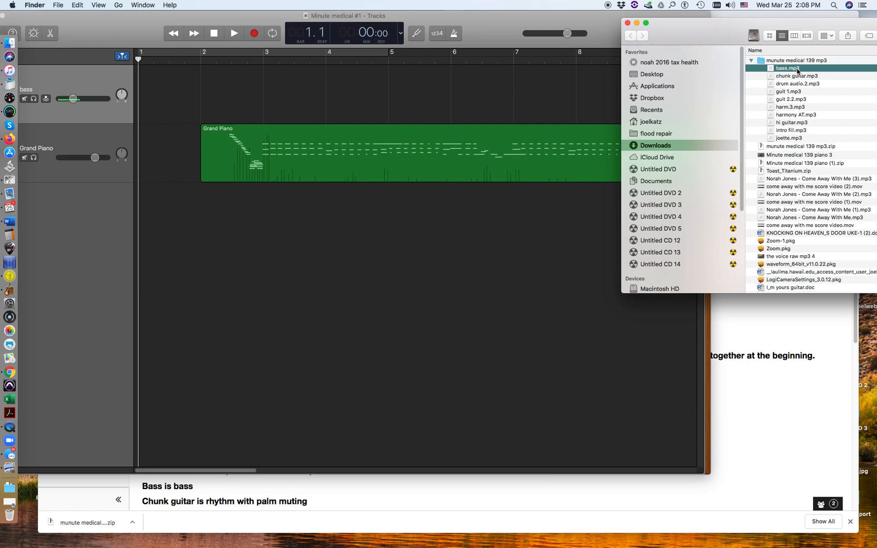
pyautogui.keyDown('shift'); pyautogui.click(797, 140); pyautogui.keyUp('shift')
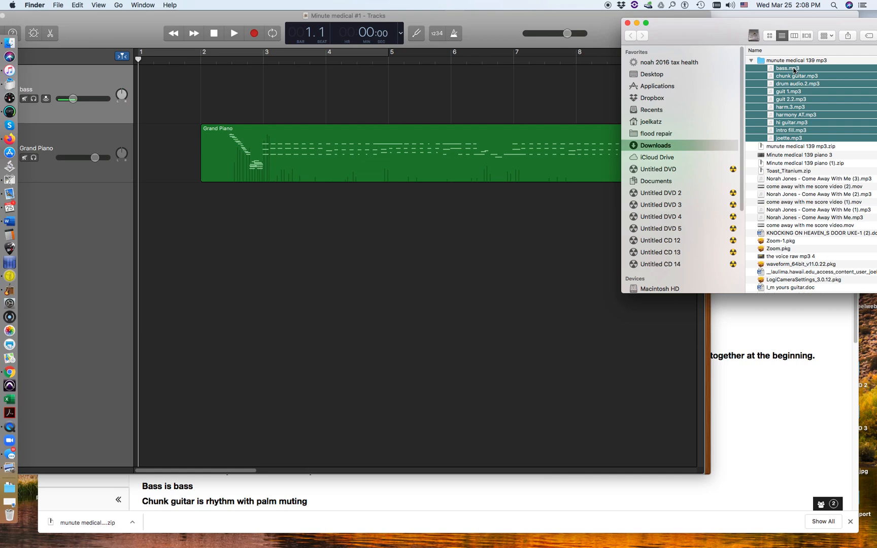
pyautogui.moveTo(793, 71); pyautogui.dragTo(143, 269)
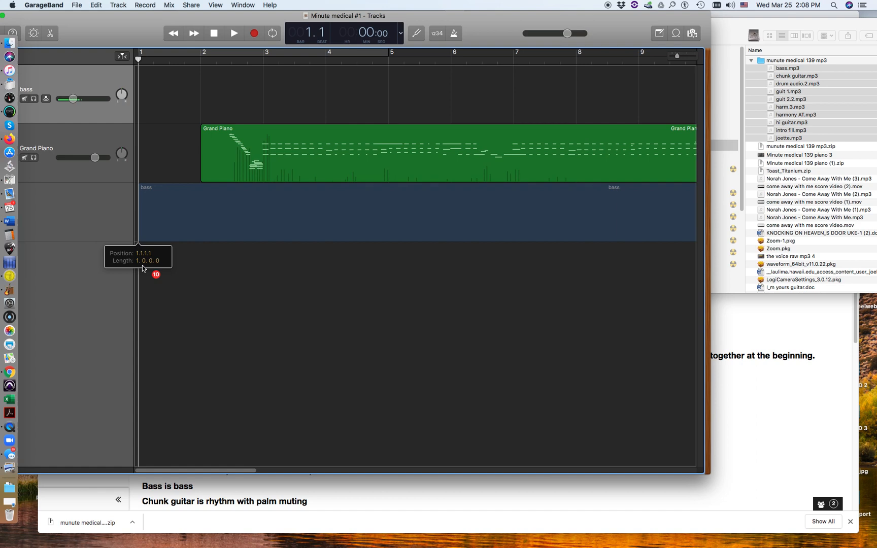
pyautogui.moveTo(142, 267); pyautogui.dragTo(141, 265)
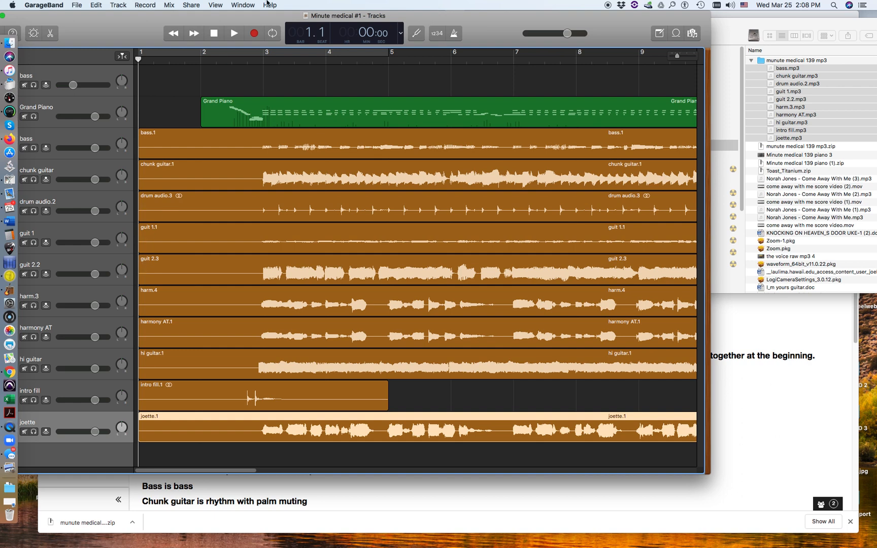
# Step: Move the GarageBand window to expose the track headers and delete the empty bass track above Grand Piano
pyautogui.moveTo(160, 17); pyautogui.dragTo(228, 6)
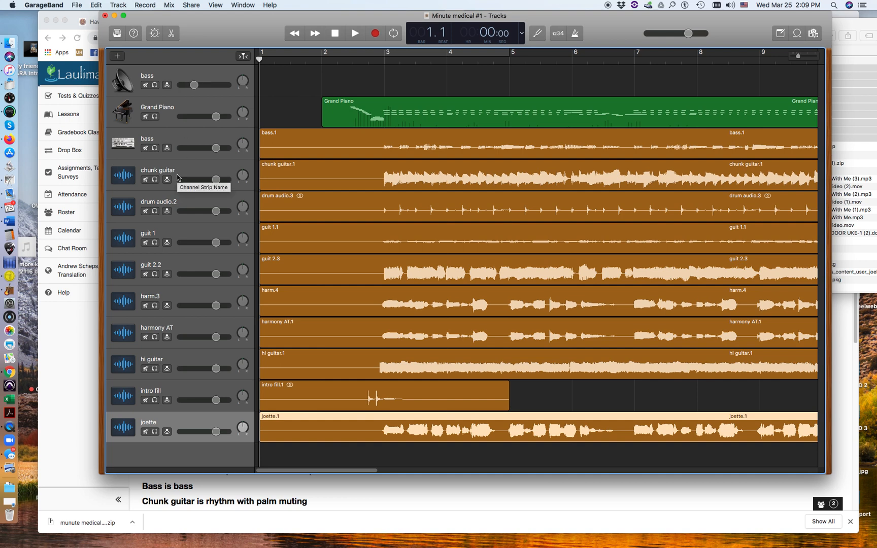
pyautogui.click(174, 142)
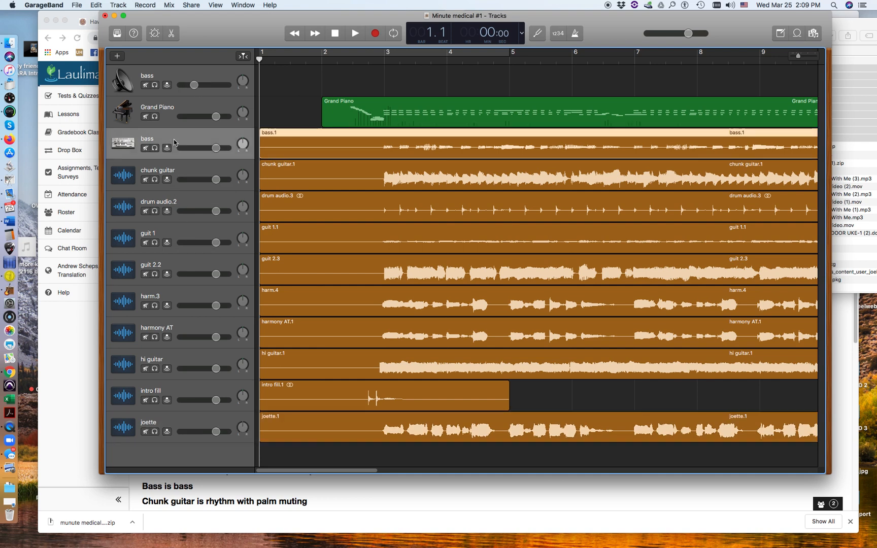
pyautogui.click(181, 70)
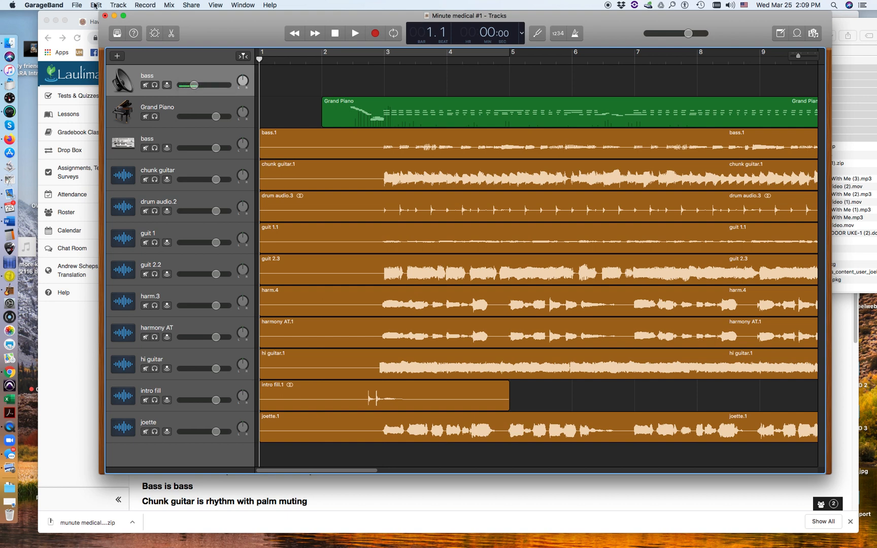
pyautogui.click(95, 5)
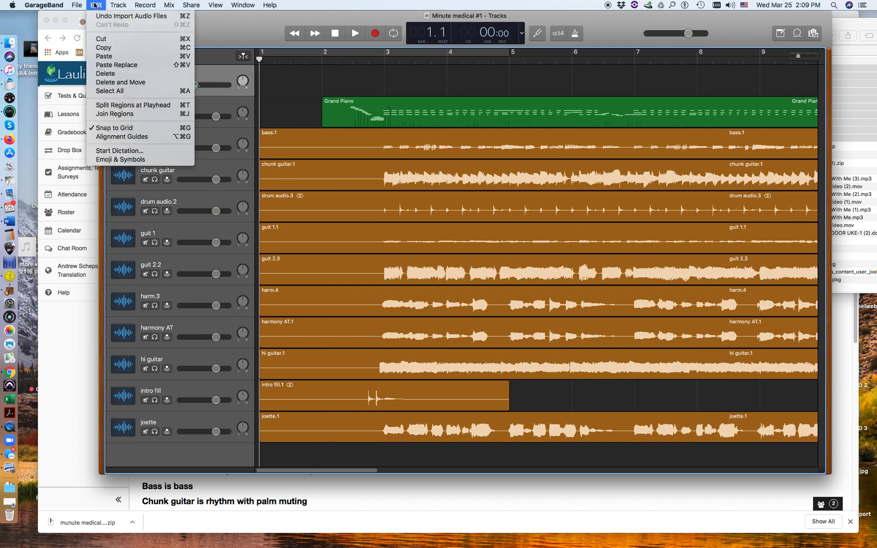
pyautogui.click(113, 74)
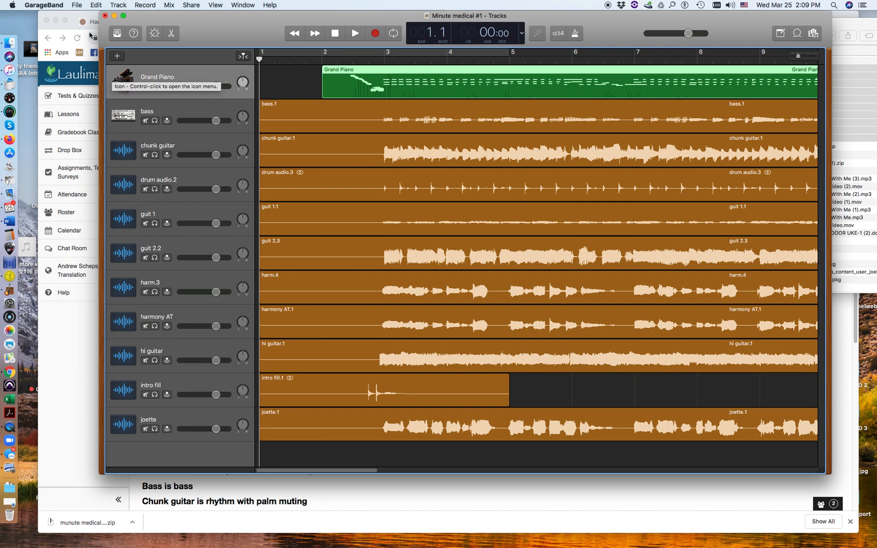
# Step: Save the project
pyautogui.click(77, 5)
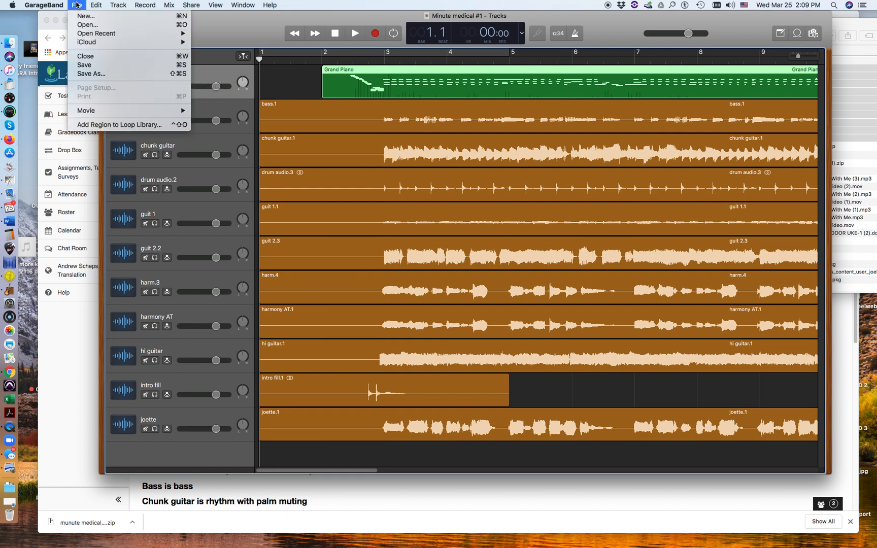
pyautogui.click(102, 66)
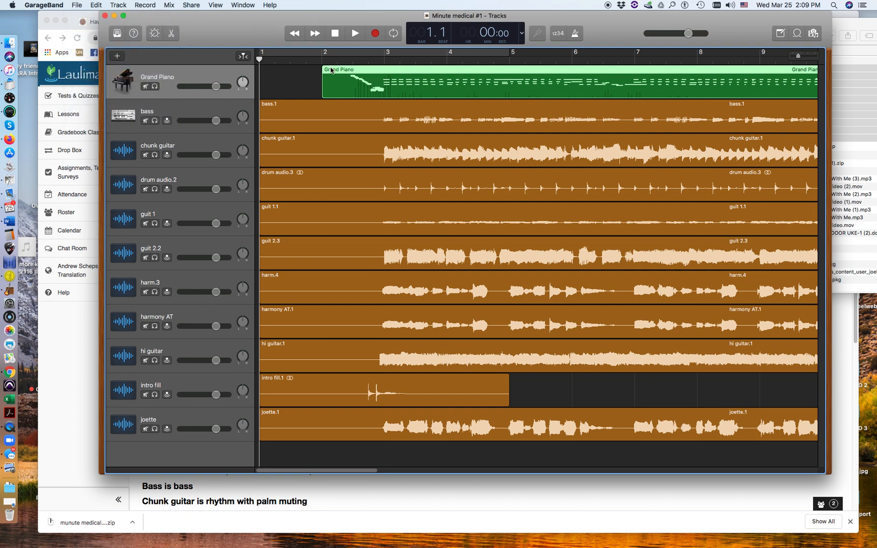
# Step: Play the imported tracks twice from bar 1 beat 4 with cycling off to check their sync
pyautogui.click(312, 53)
pyautogui.click(311, 56)
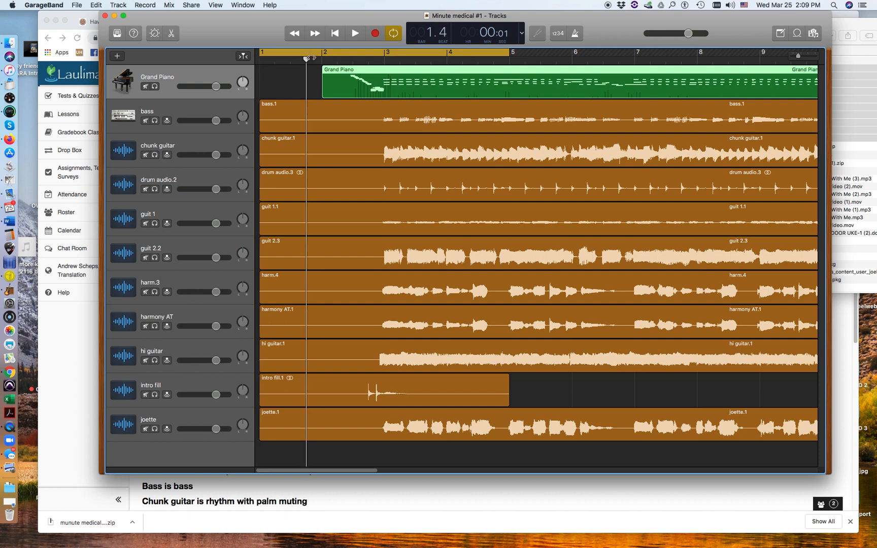
pyautogui.click(392, 35)
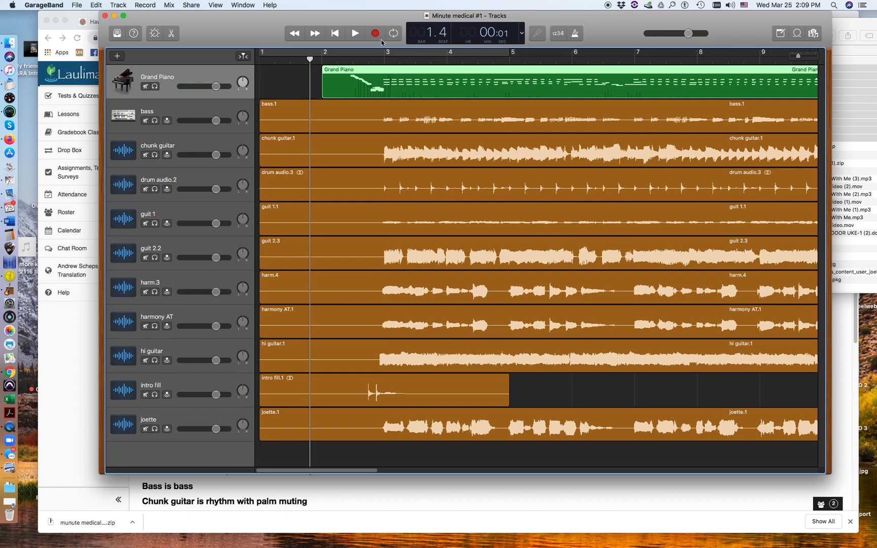
pyautogui.press('space')
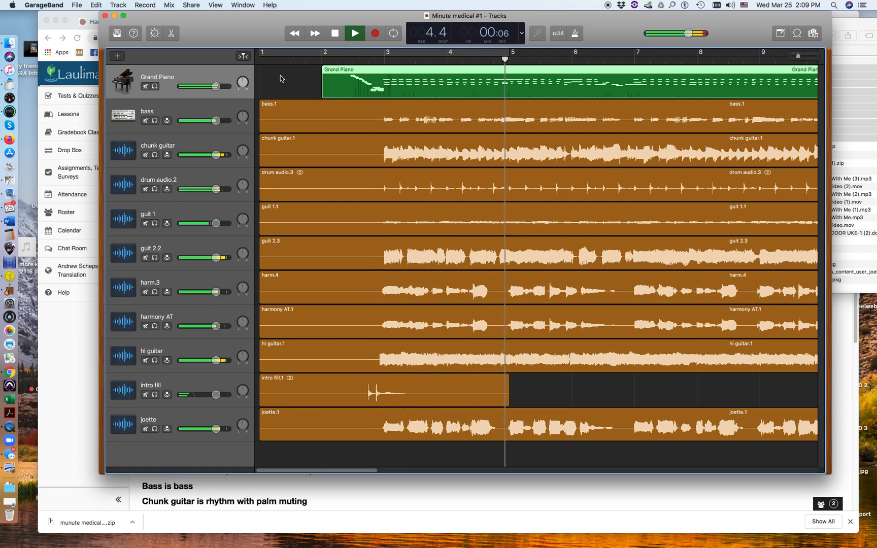
pyautogui.press('space')
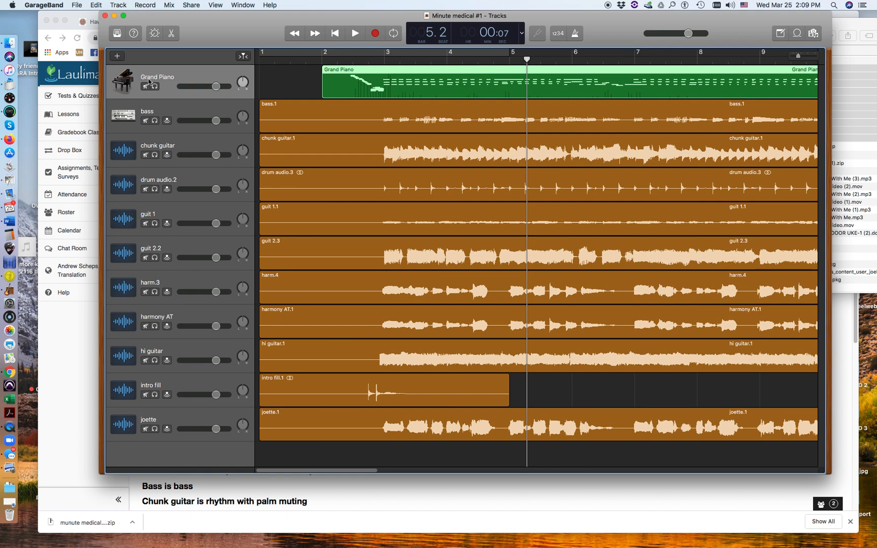
pyautogui.click(310, 60)
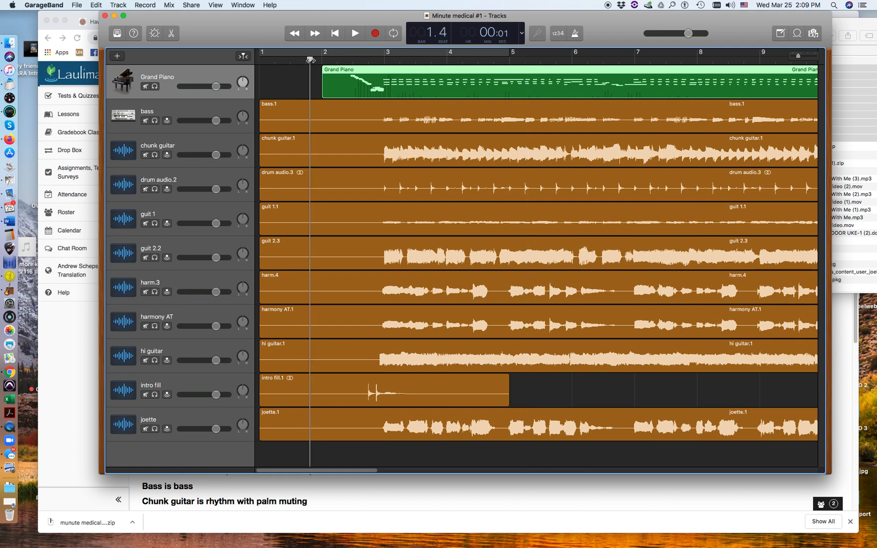
pyautogui.press('space')
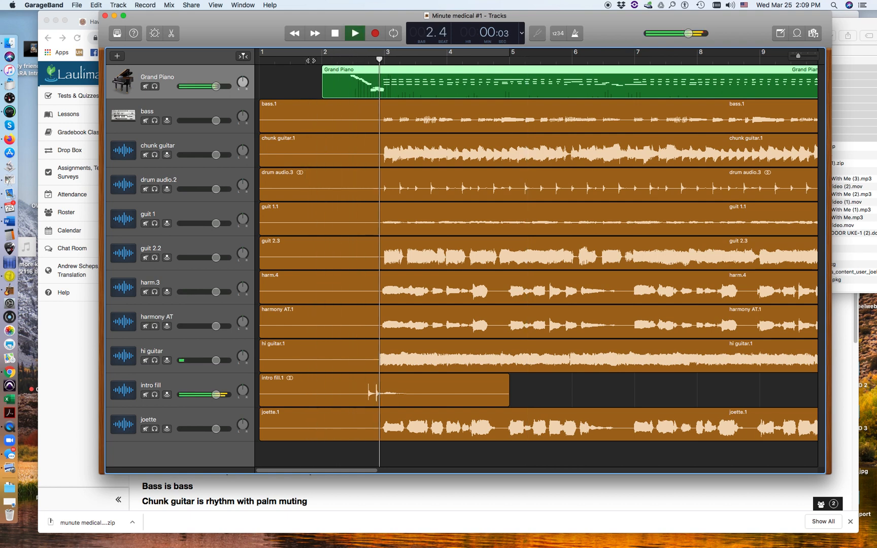
pyautogui.press('space')
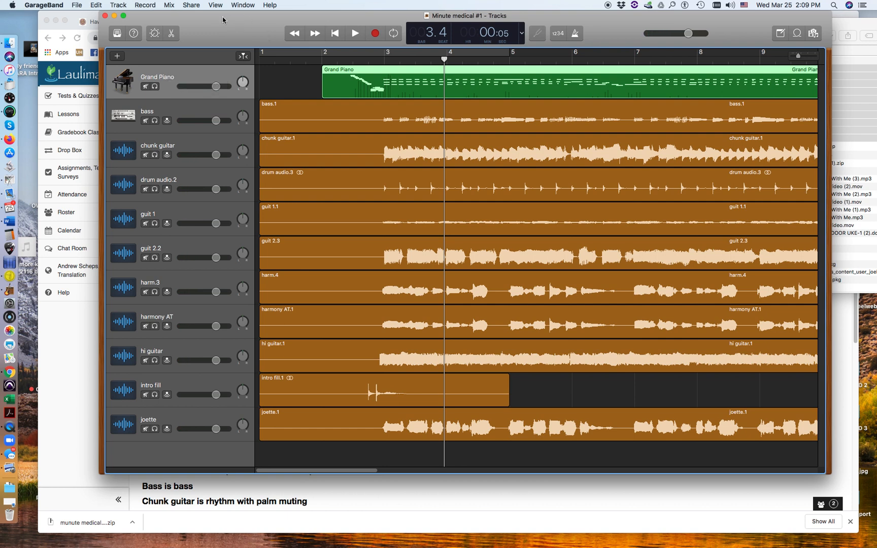
# Step: Show the bass track's Smart Controls, with Recording Settings collapsed and Plug-ins expanded
pyautogui.click(184, 108)
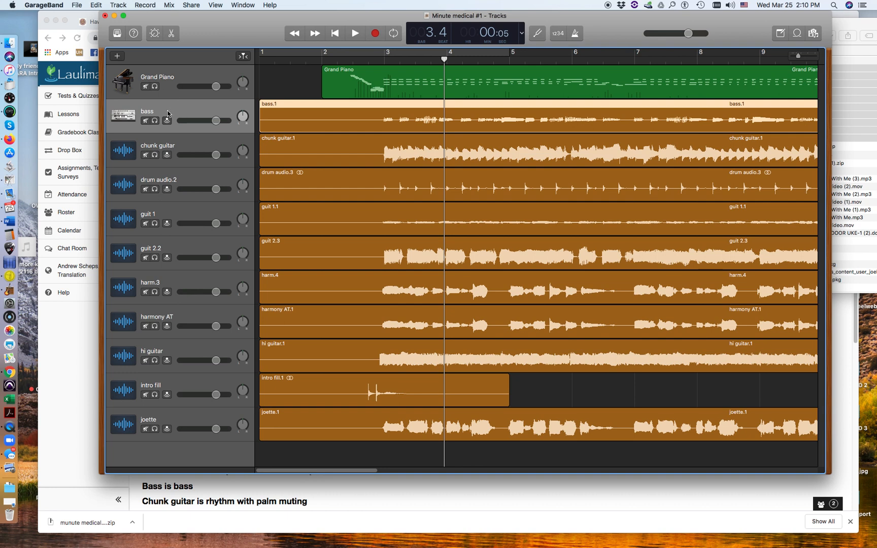
pyautogui.click(154, 34)
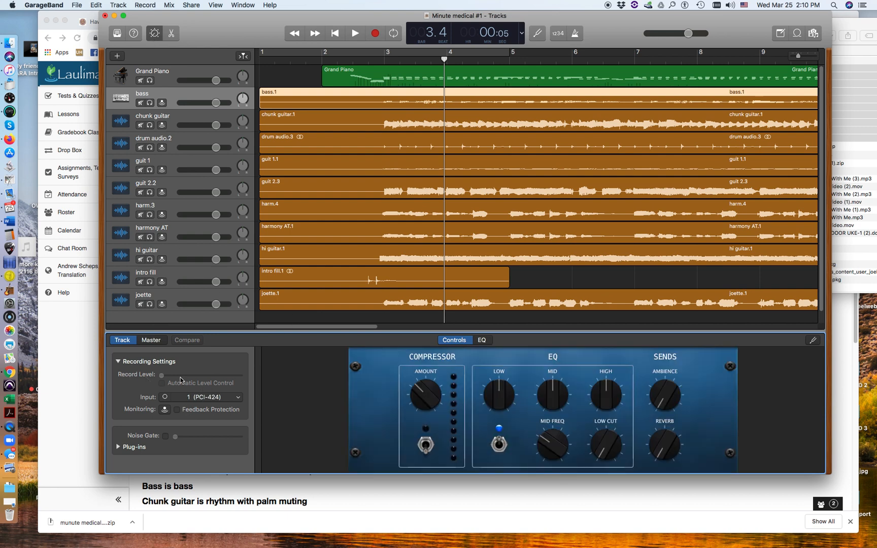
pyautogui.click(238, 400)
pyautogui.click(208, 408)
pyautogui.click(119, 362)
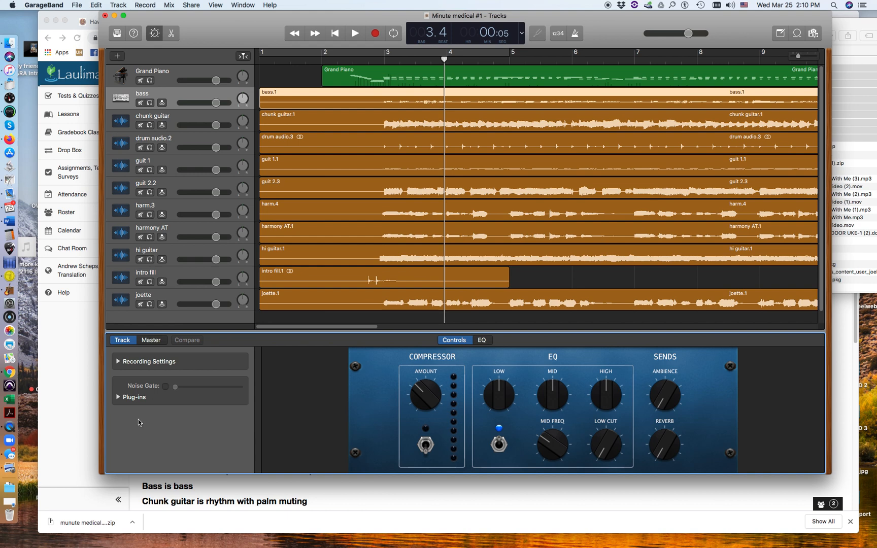
pyautogui.click(118, 397)
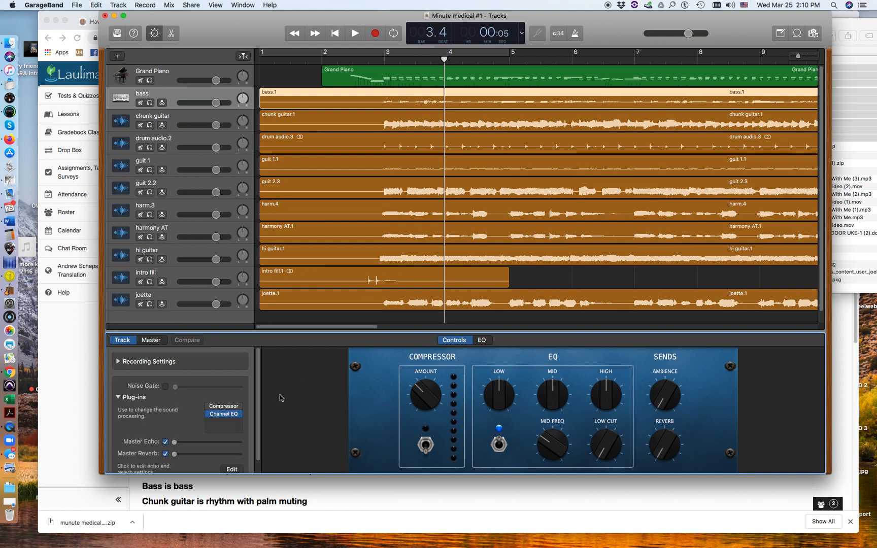
# Step: Remove the Compressor plug-in from the bass track and move Channel EQ up into its slot
pyautogui.moveTo(234, 408)
pyautogui.click(239, 407)
pyautogui.click(229, 396)
pyautogui.moveTo(222, 414); pyautogui.dragTo(233, 401)
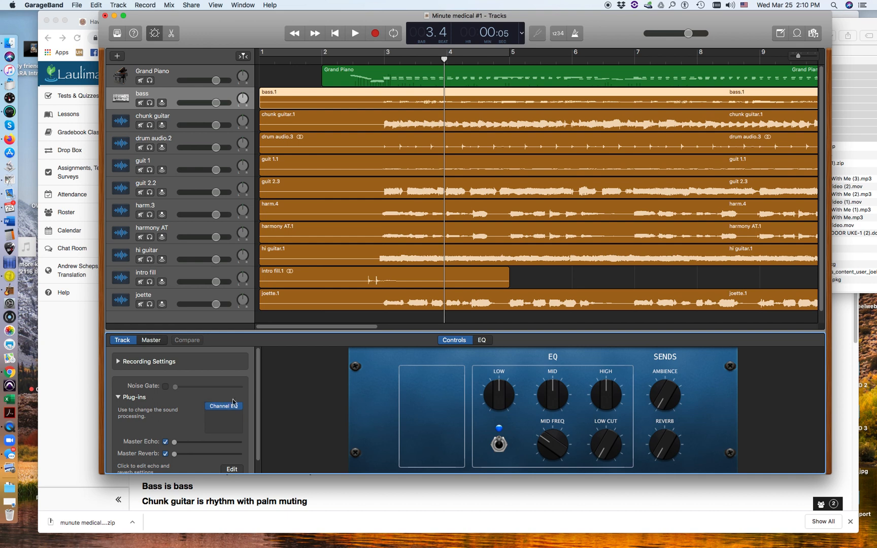
# Step: Look for Audio Units among the bass track's plug-in choices and check the Enable Audio Units option in the Audio/MIDI preferences
pyautogui.click(240, 414)
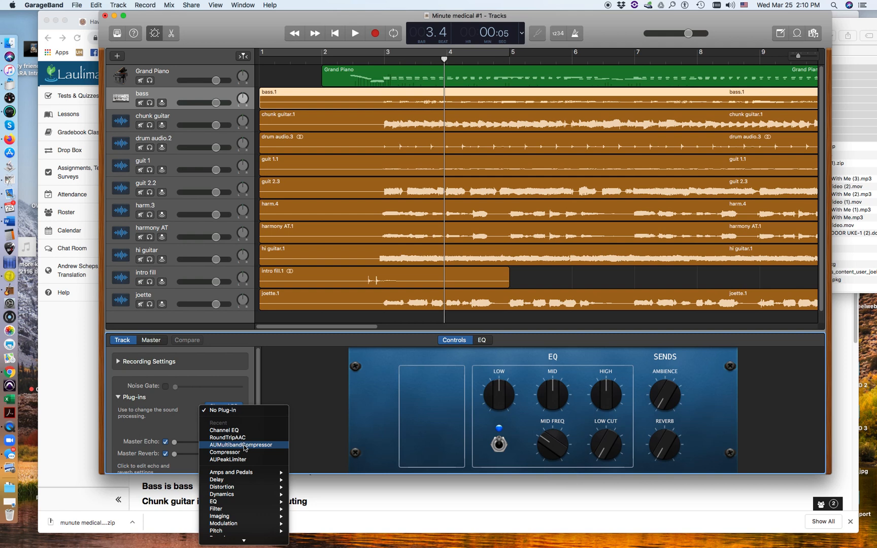
pyautogui.moveTo(243, 541)
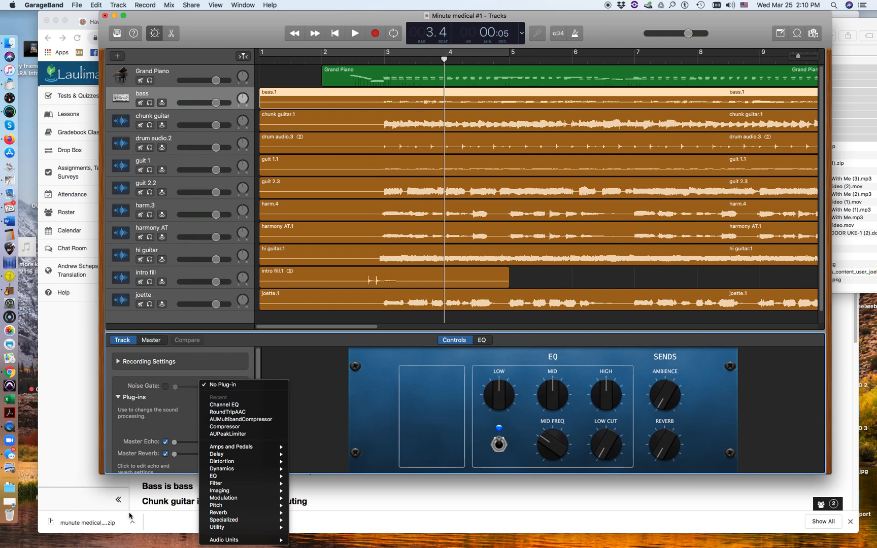
pyautogui.click(32, 5)
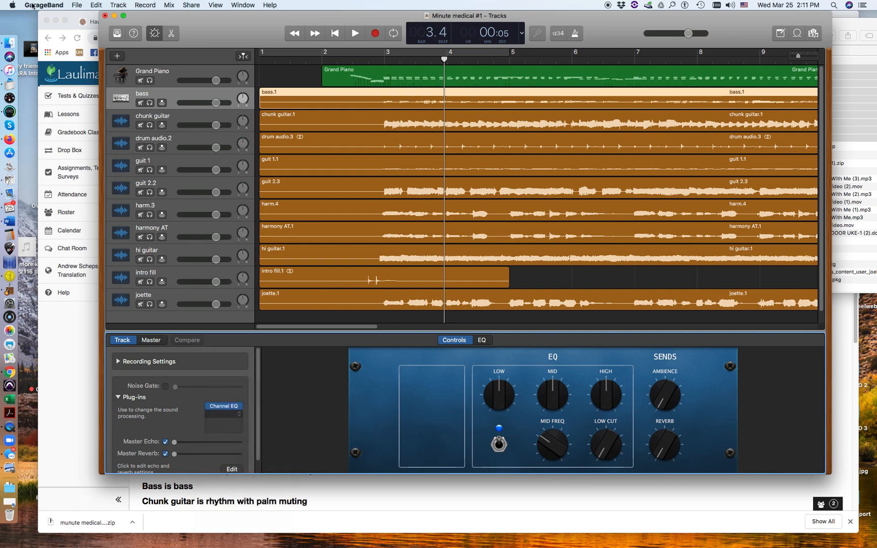
pyautogui.click(41, 5)
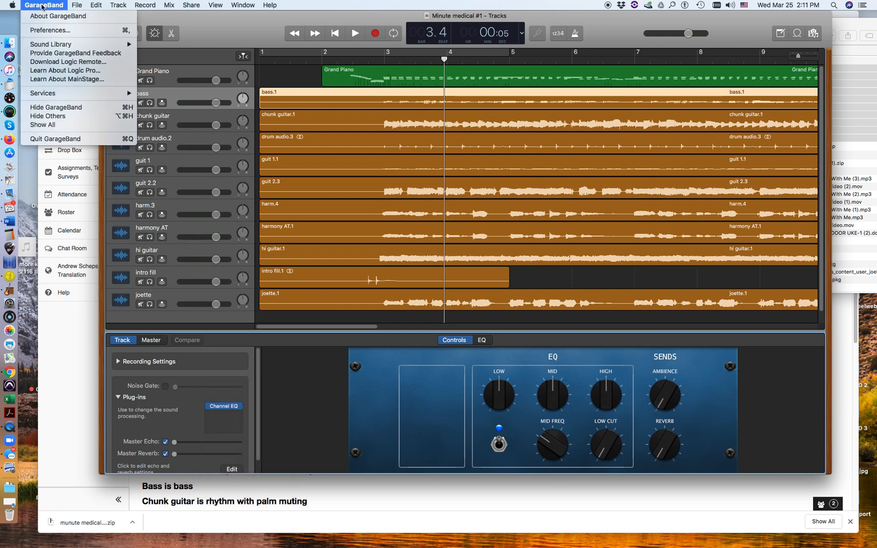
pyautogui.click(45, 31)
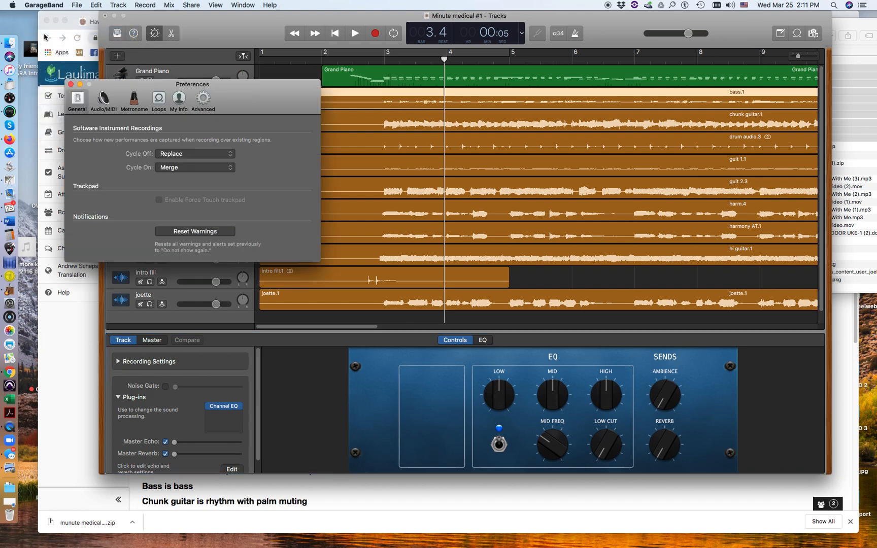
pyautogui.click(103, 100)
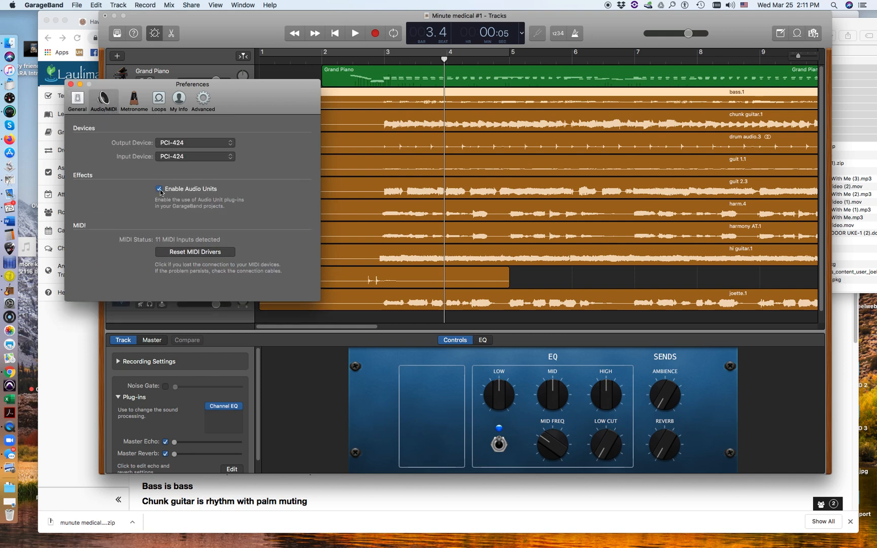
pyautogui.click(70, 85)
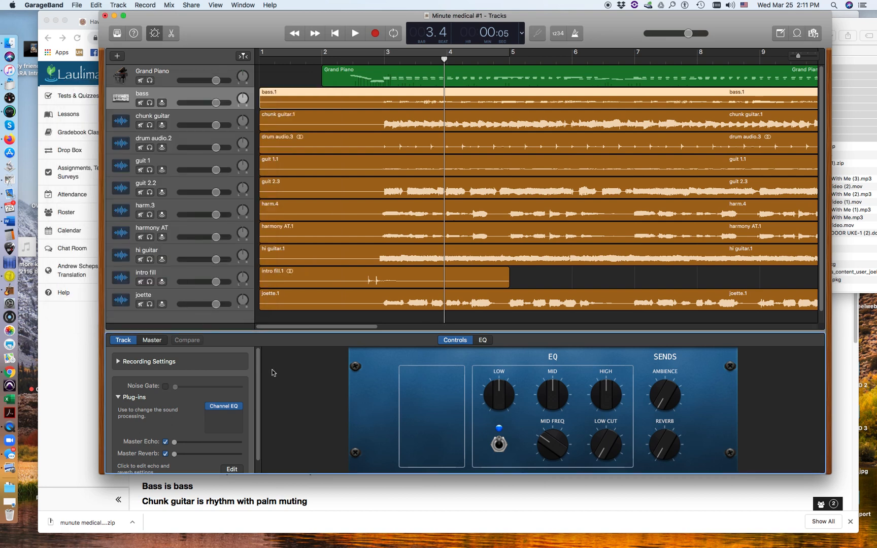
# Step: Add Apple's AUMultibandCompressor Audio Unit to the bass track in the empty slot below Channel EQ
pyautogui.scroll(-2, 258, 376)
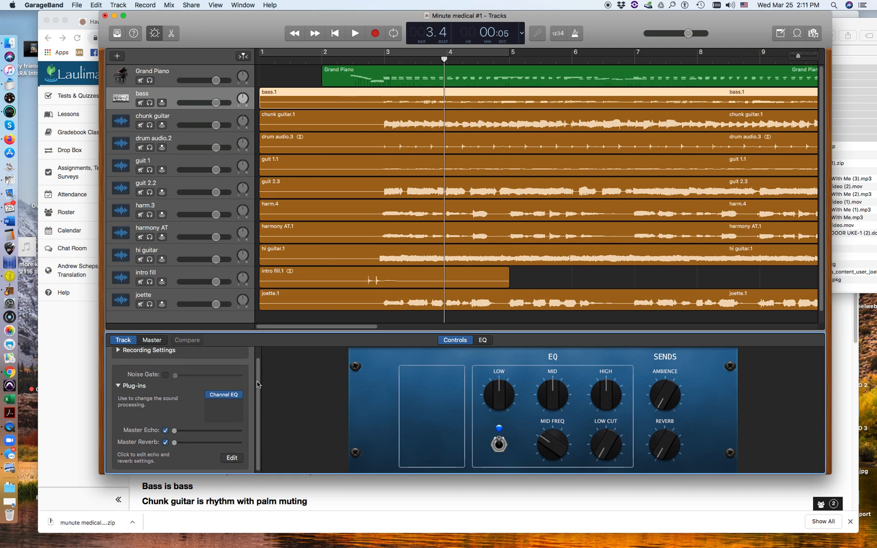
pyautogui.click(227, 400)
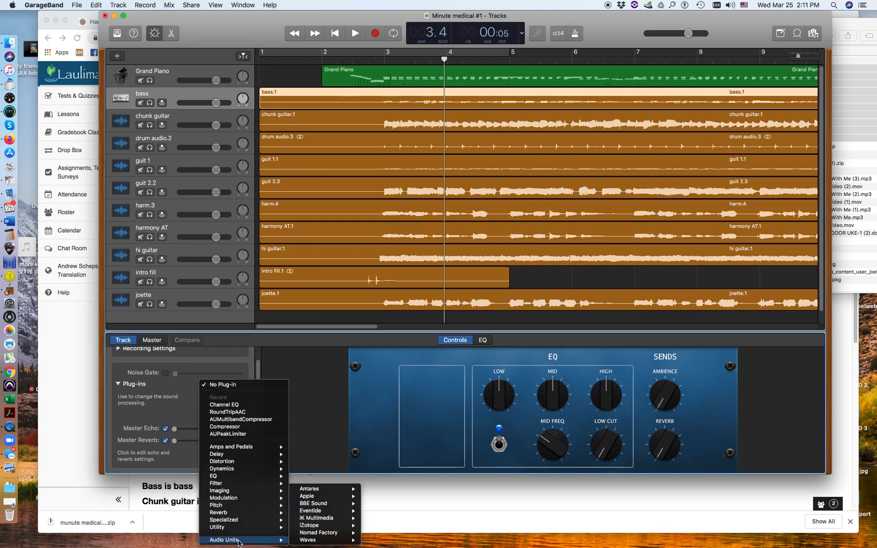
pyautogui.moveTo(326, 542)
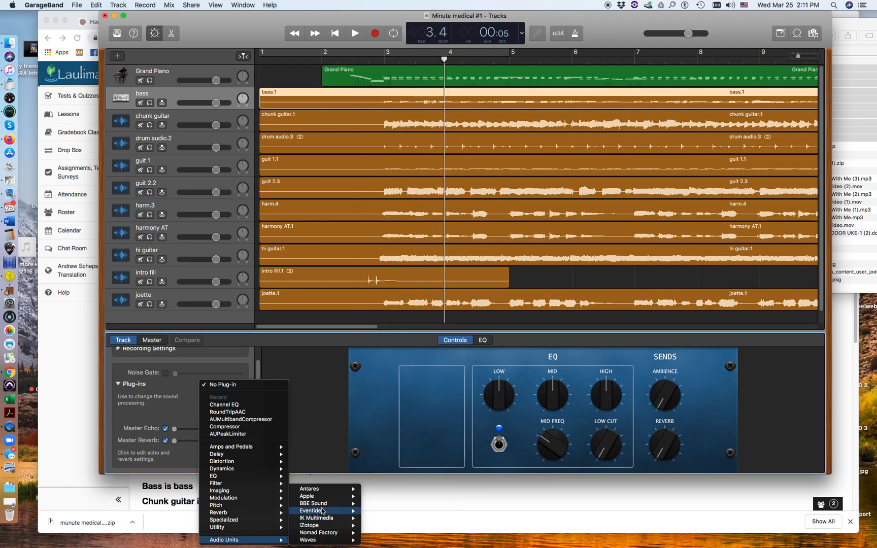
pyautogui.moveTo(322, 497)
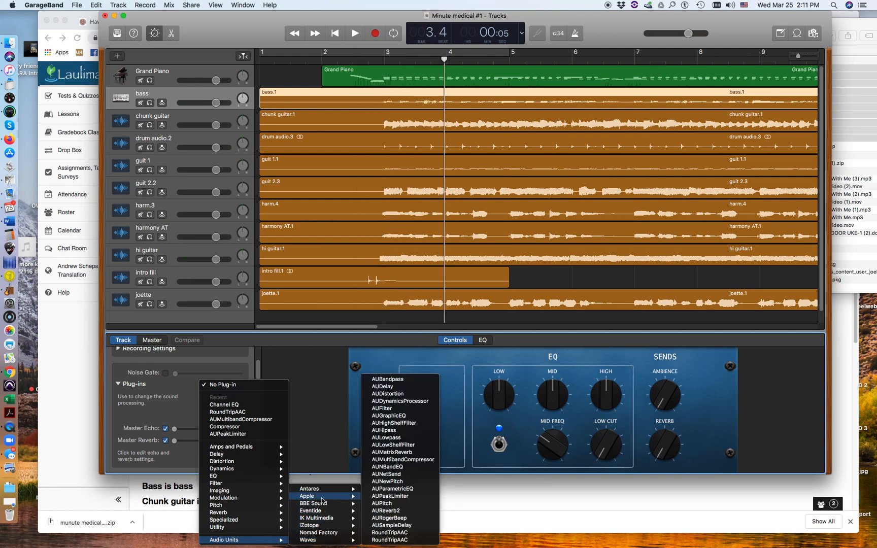
pyautogui.click(387, 460)
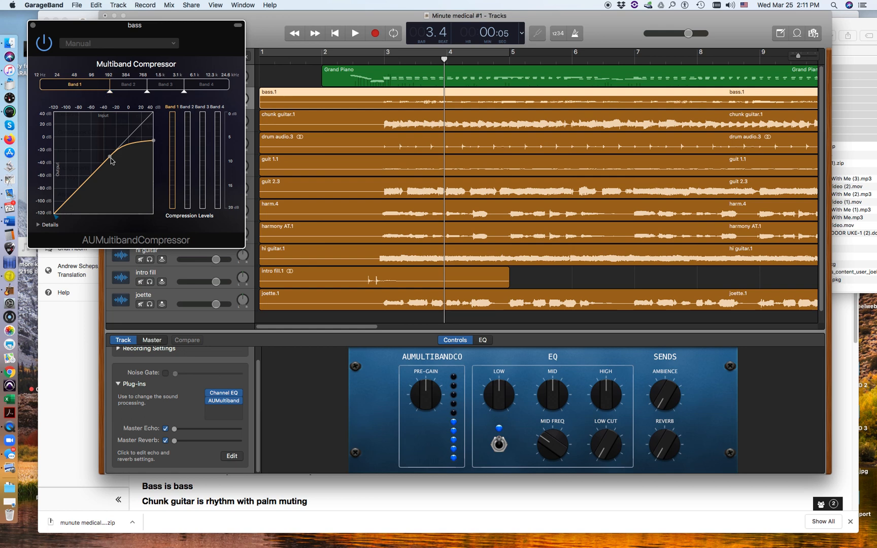
# Step: Set the thresholds of Band 1 and Band 2 to 0.0 dB and their upper crossovers to 12.0 Hz and about 303 Hz
pyautogui.moveTo(111, 160); pyautogui.dragTo(139, 136)
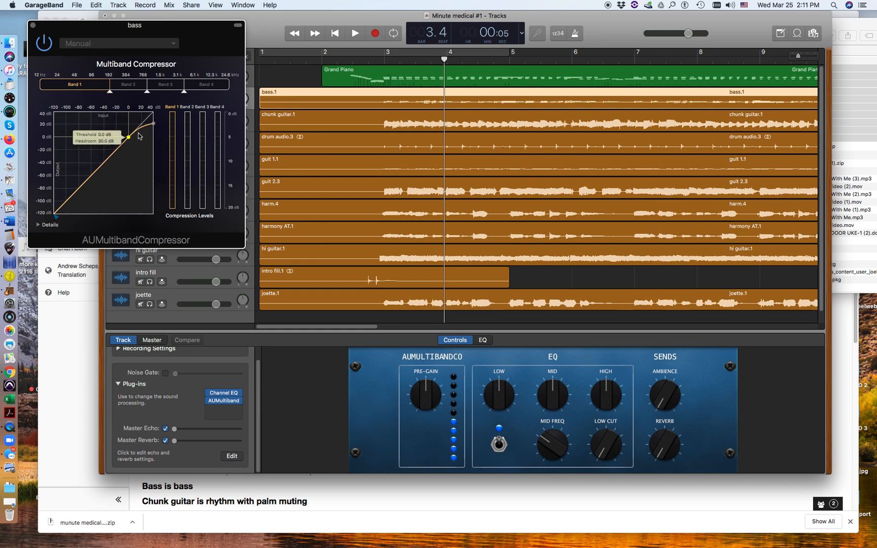
pyautogui.moveTo(109, 92); pyautogui.dragTo(10, 91)
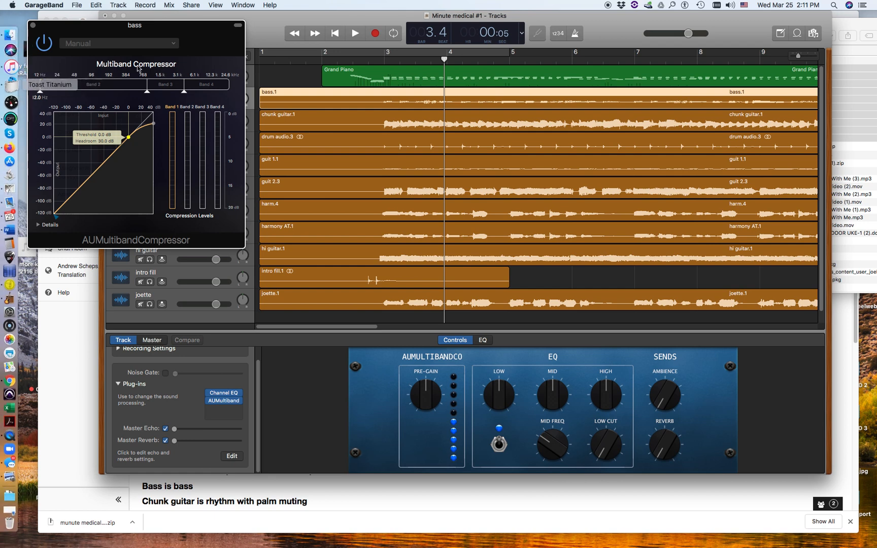
pyautogui.click(112, 90)
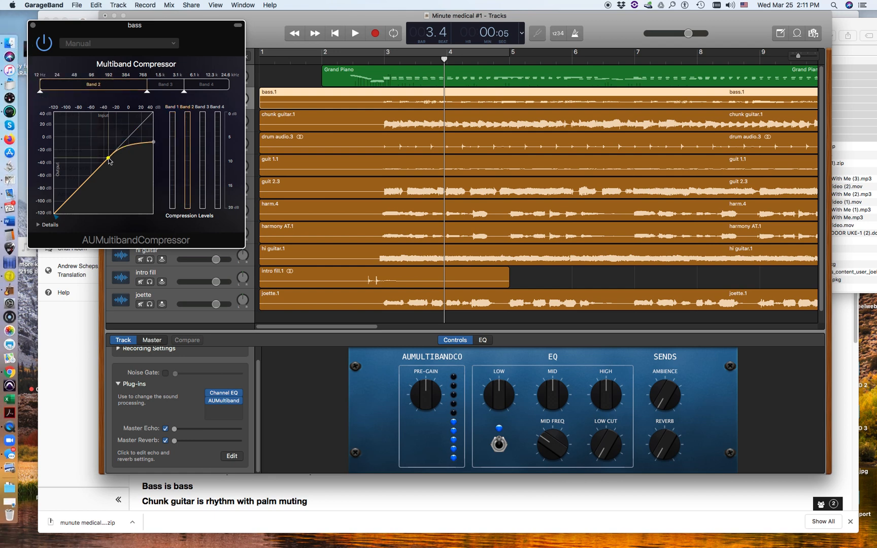
pyautogui.moveTo(109, 159); pyautogui.dragTo(128, 137)
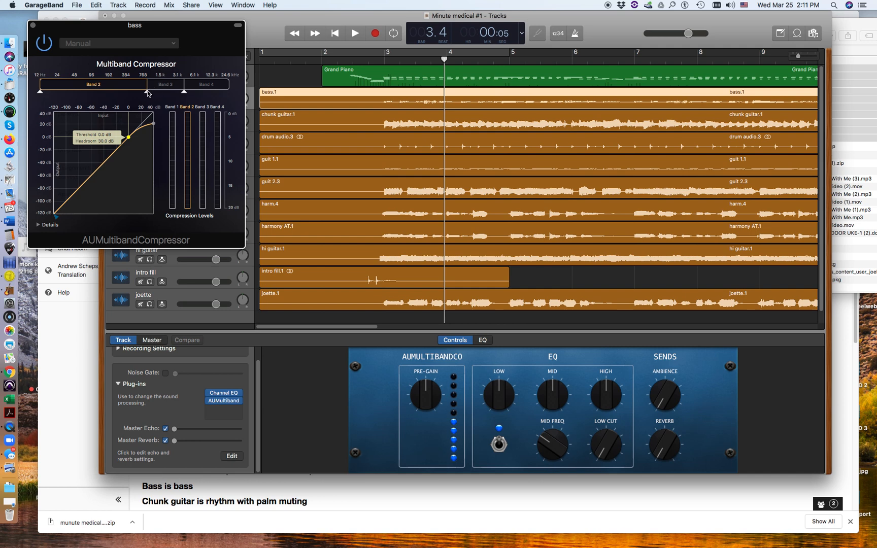
pyautogui.moveTo(147, 92); pyautogui.dragTo(120, 95)
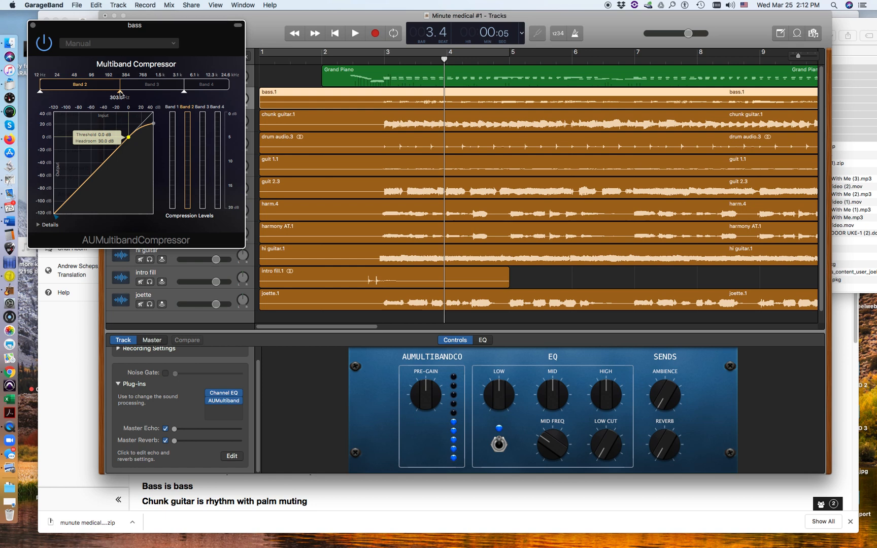
# Step: Set the thresholds of Band 3 and Band 4 to 0.0 dB and the crossover between them to 24576.0 Hz
pyautogui.click(148, 86)
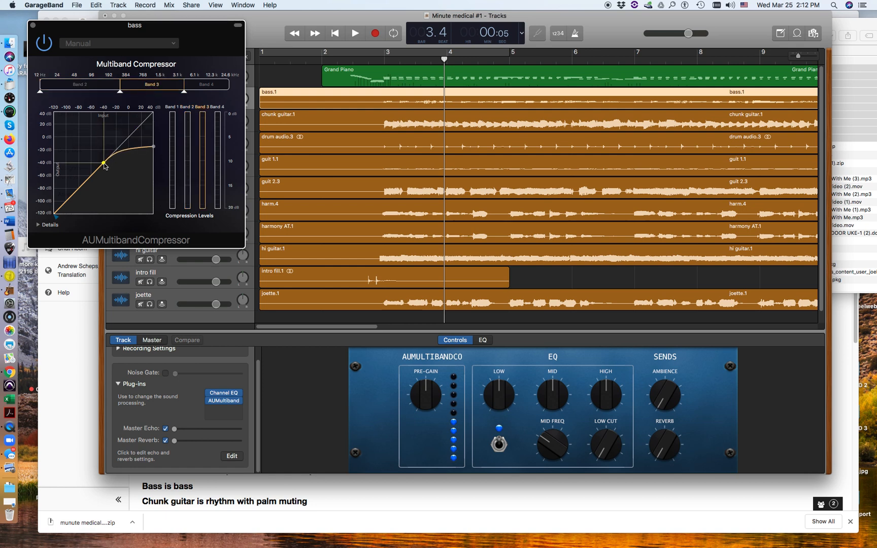
pyautogui.moveTo(103, 163); pyautogui.dragTo(168, 125)
pyautogui.click(204, 85)
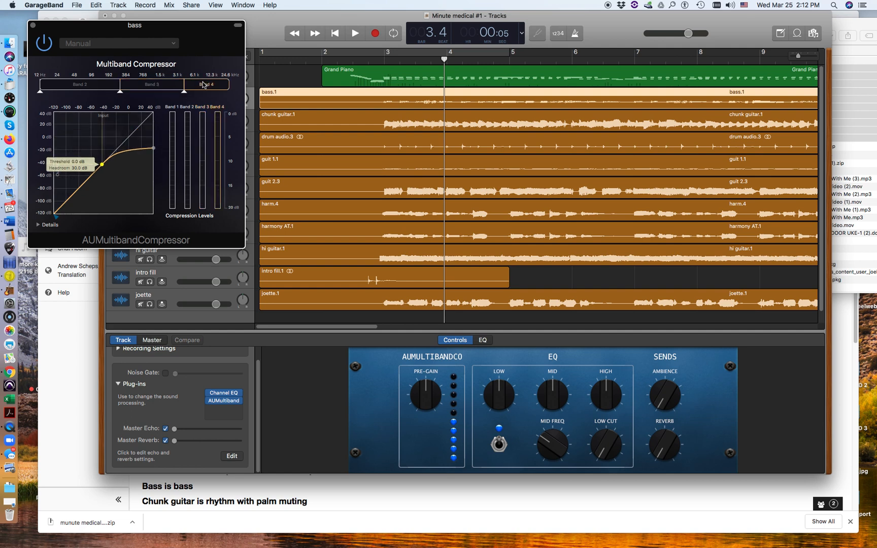
pyautogui.moveTo(105, 161); pyautogui.dragTo(128, 137)
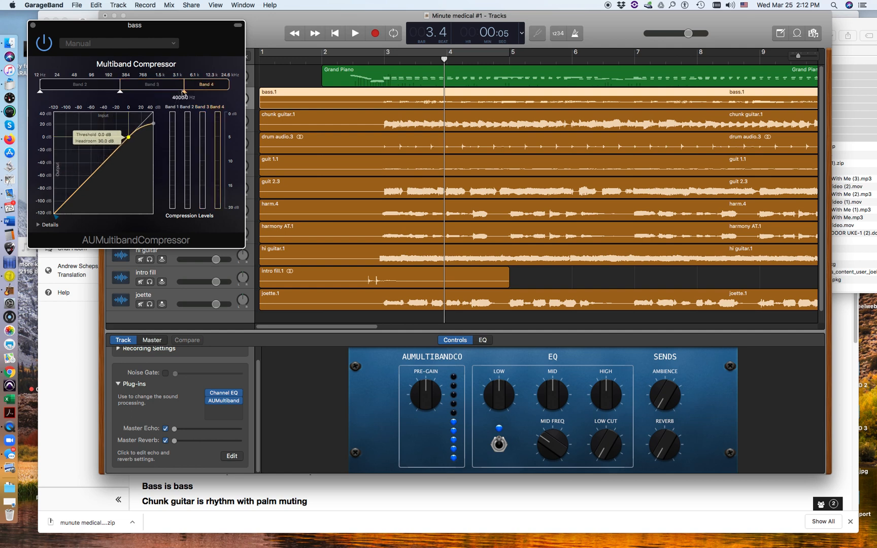
pyautogui.moveTo(184, 91); pyautogui.dragTo(229, 91)
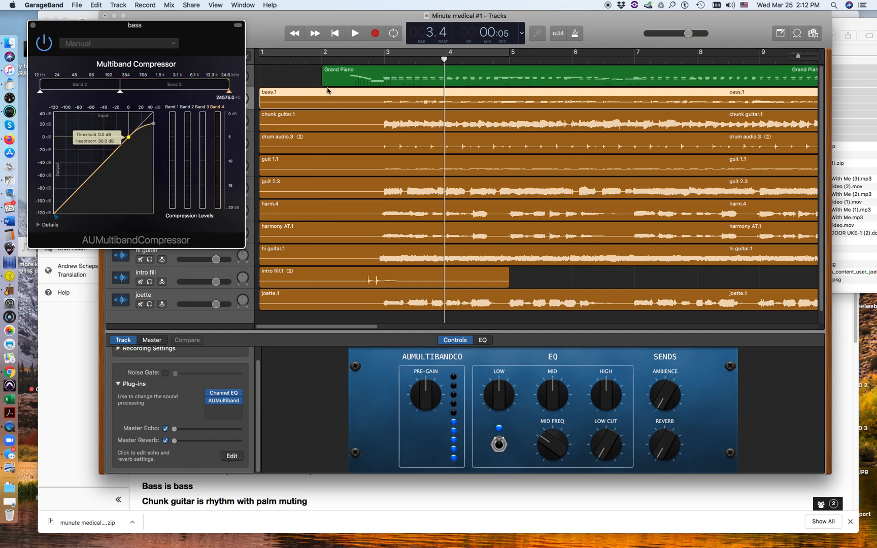
# Step: Save the bass track's multiband compressor settings as a preset named default and close the plug-in window
pyautogui.click(146, 44)
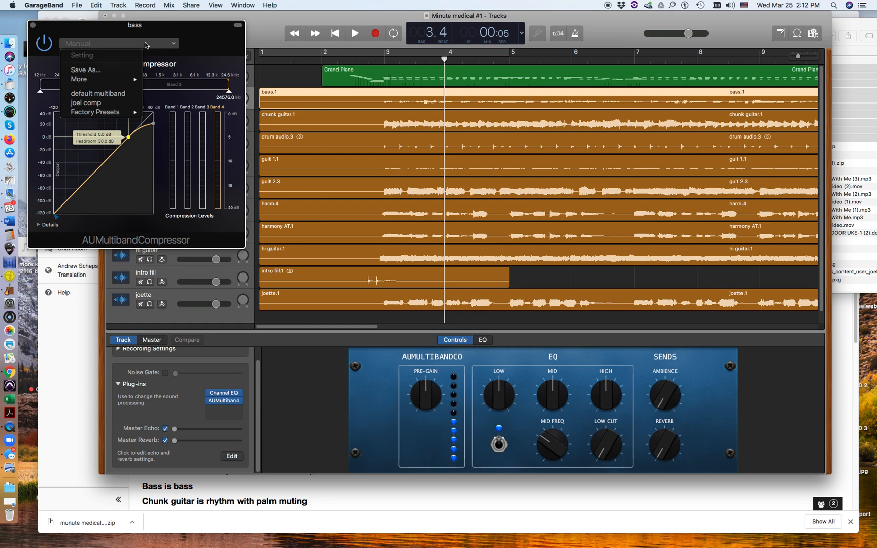
pyautogui.click(93, 71)
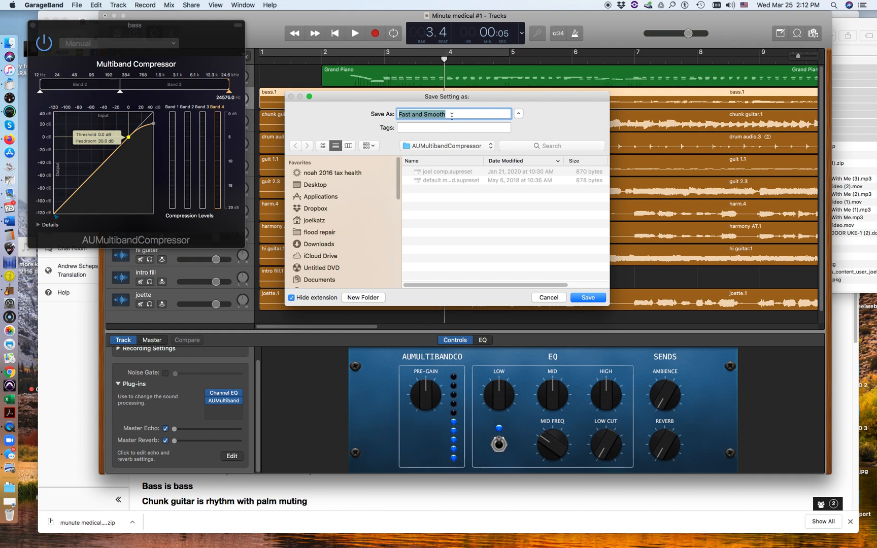
pyautogui.write('c')
pyautogui.click(588, 298)
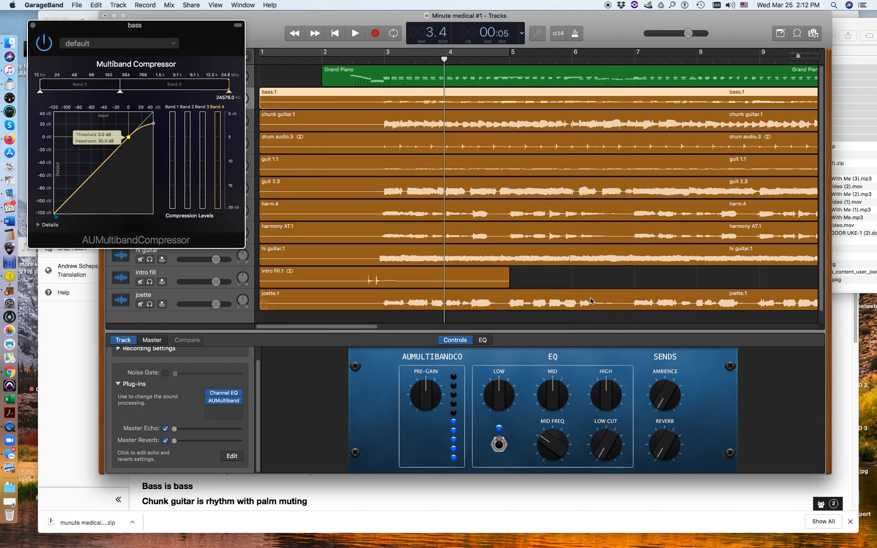
pyautogui.click(32, 25)
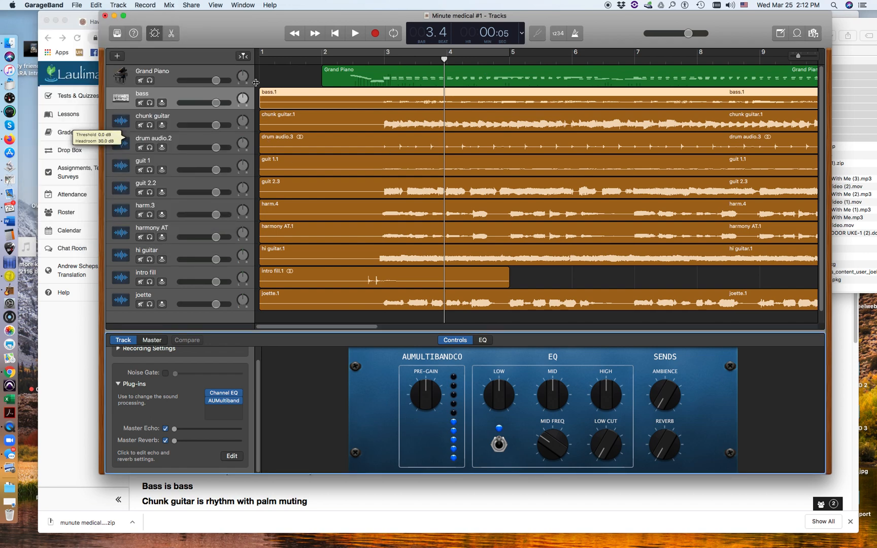
# Step: Remove the Compressor from the chunk guitar track and move its Channel EQ up to the first plug-in slot
pyautogui.click(190, 117)
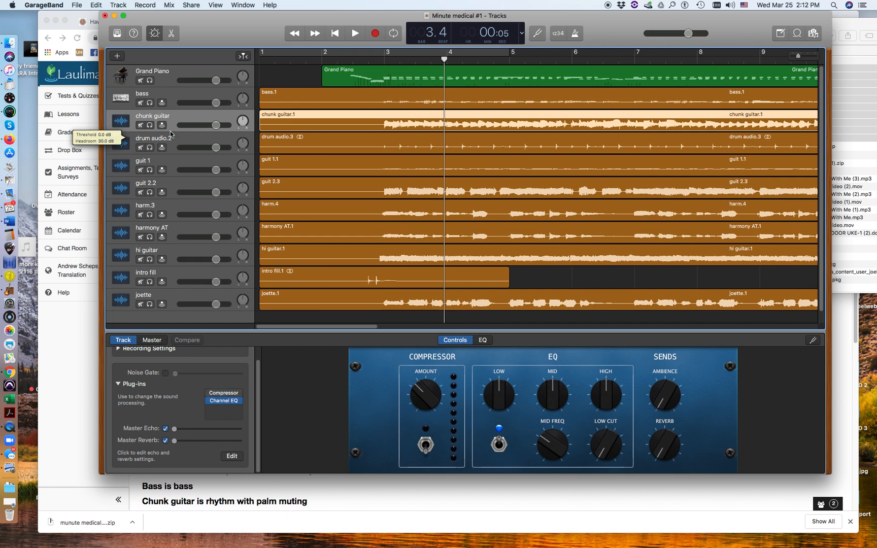
pyautogui.click(237, 394)
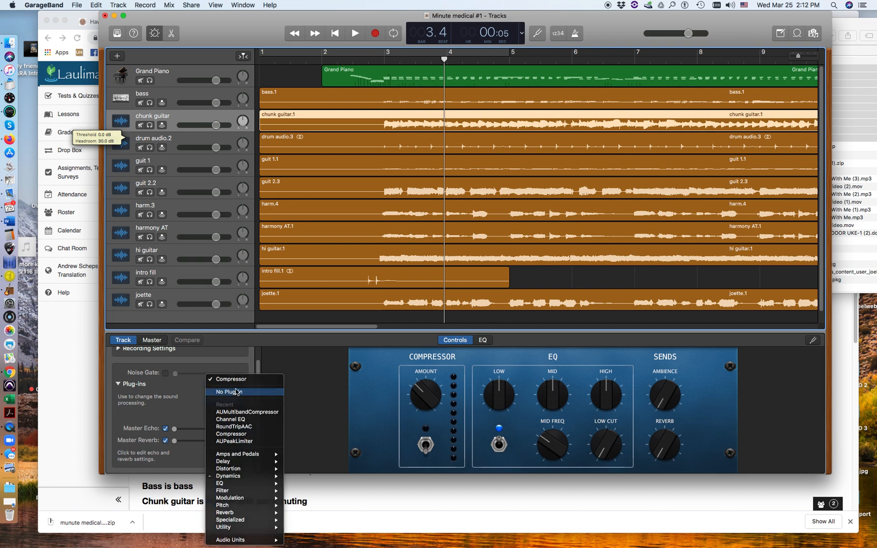
pyautogui.click(233, 401)
pyautogui.moveTo(228, 401); pyautogui.dragTo(228, 393)
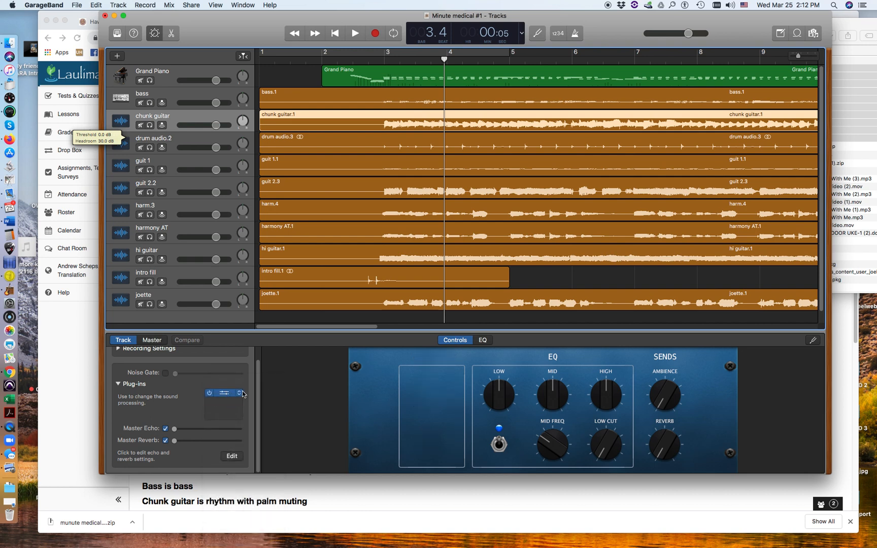
# Step: Add AUMultibandCompressor below Channel EQ on the chunk guitar track, load the default preset and close the plug-in window
pyautogui.click(240, 403)
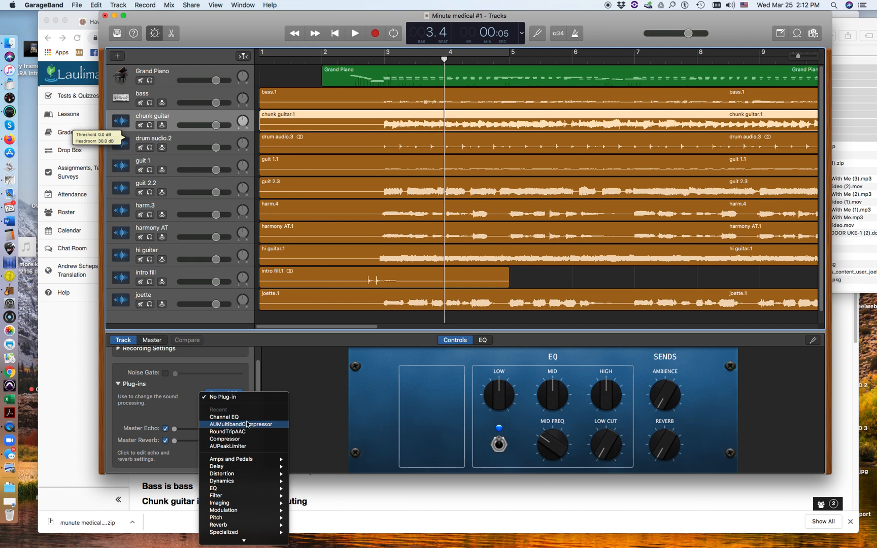
pyautogui.click(247, 424)
pyautogui.click(117, 44)
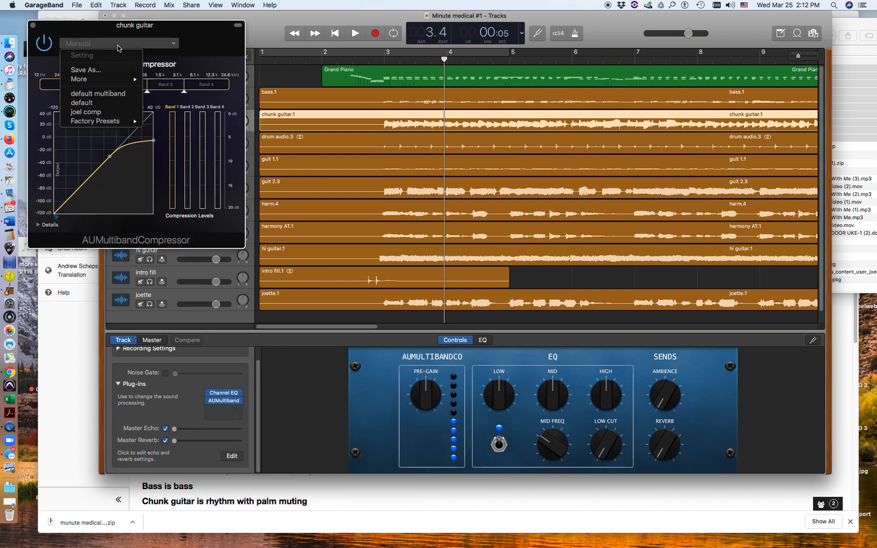
pyautogui.click(81, 103)
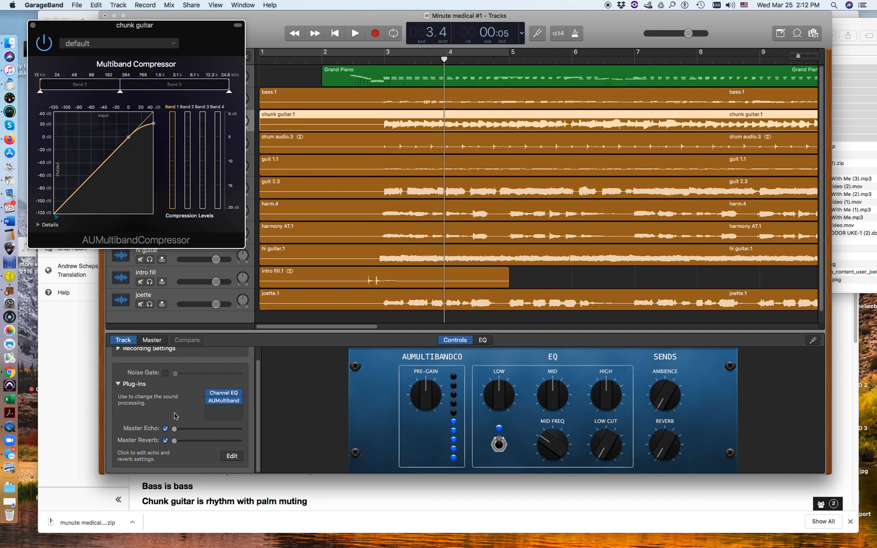
pyautogui.click(33, 26)
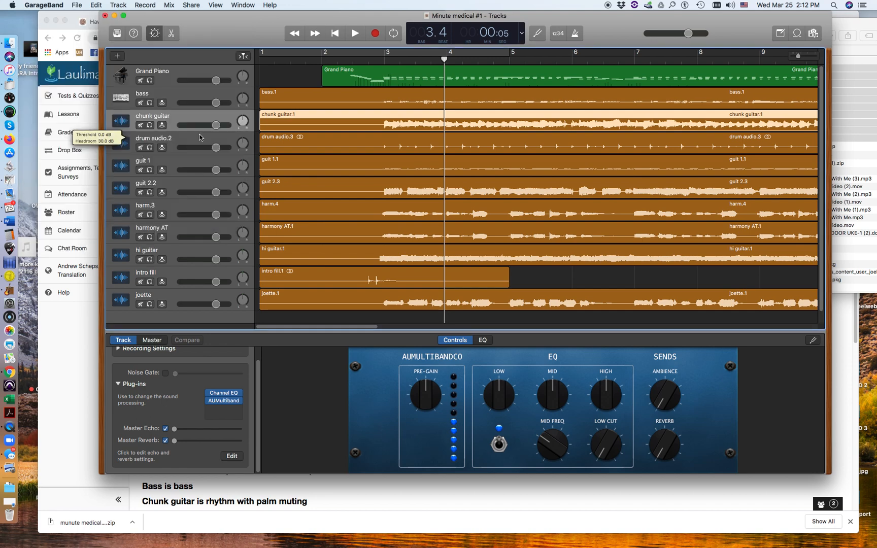
# Step: Remove the Compressor from the drum audio.2 track and move its Channel EQ up to the first plug-in slot
pyautogui.click(167, 144)
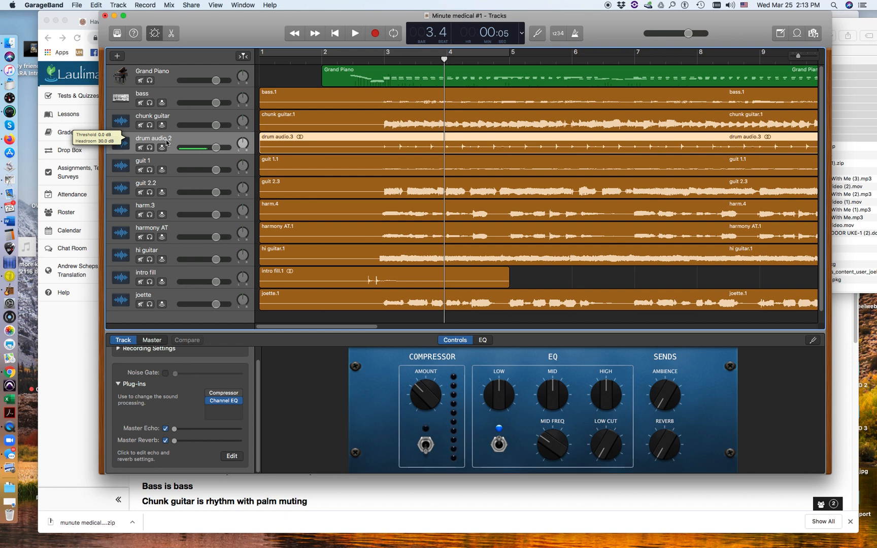
pyautogui.click(242, 392)
pyautogui.click(235, 385)
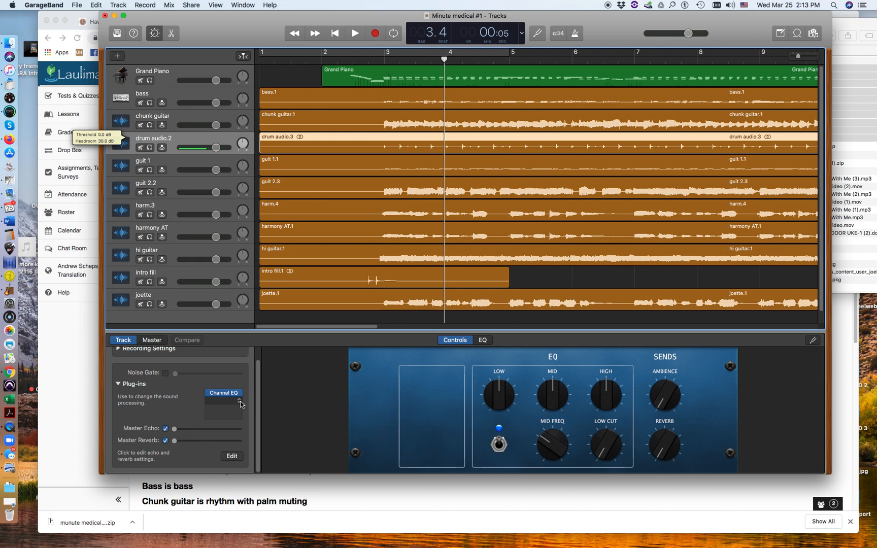
# Step: Add AUMultibandCompressor below Channel EQ on the drum audio.2 track with the default preset, and move its window clear of the track list
pyautogui.click(228, 401)
pyautogui.click(237, 425)
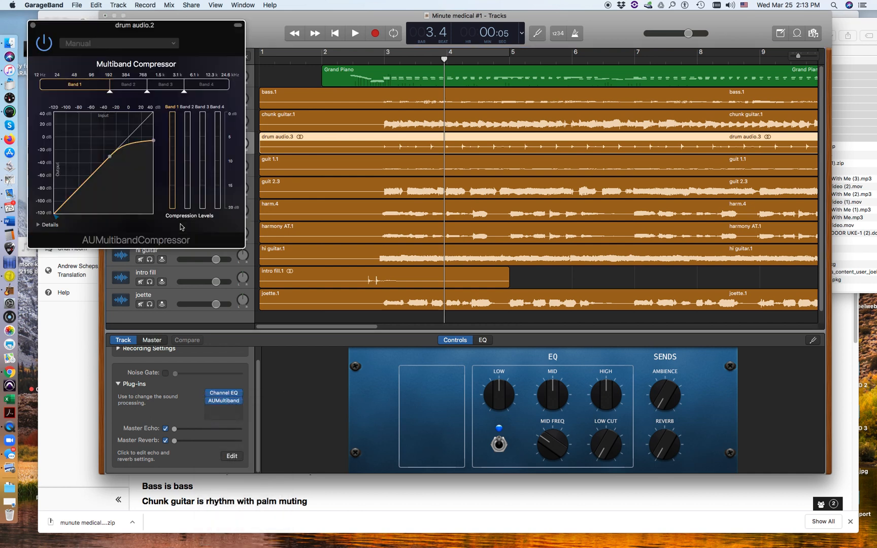
pyautogui.click(121, 45)
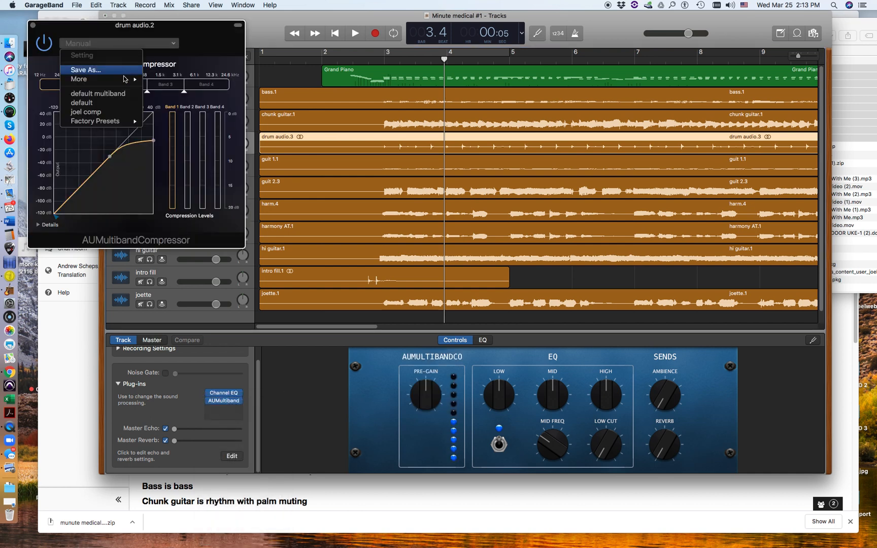
pyautogui.click(116, 103)
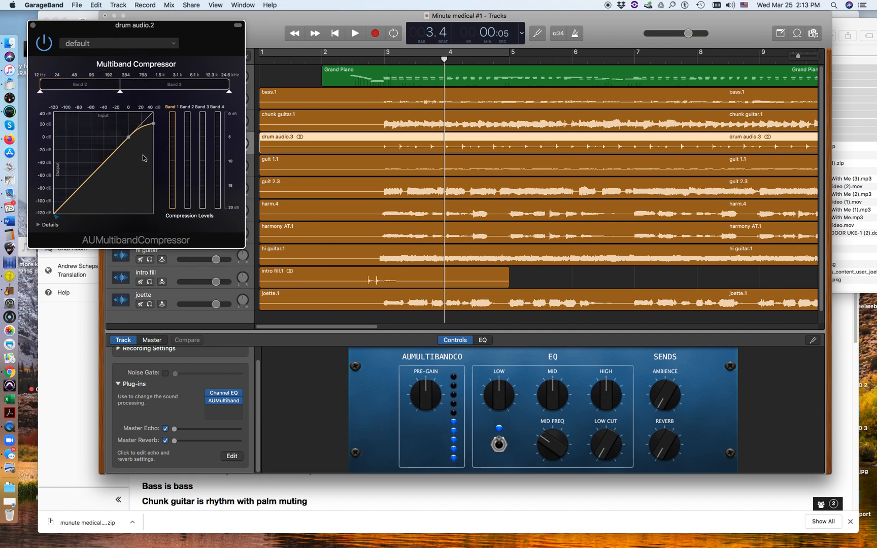
pyautogui.click(224, 336)
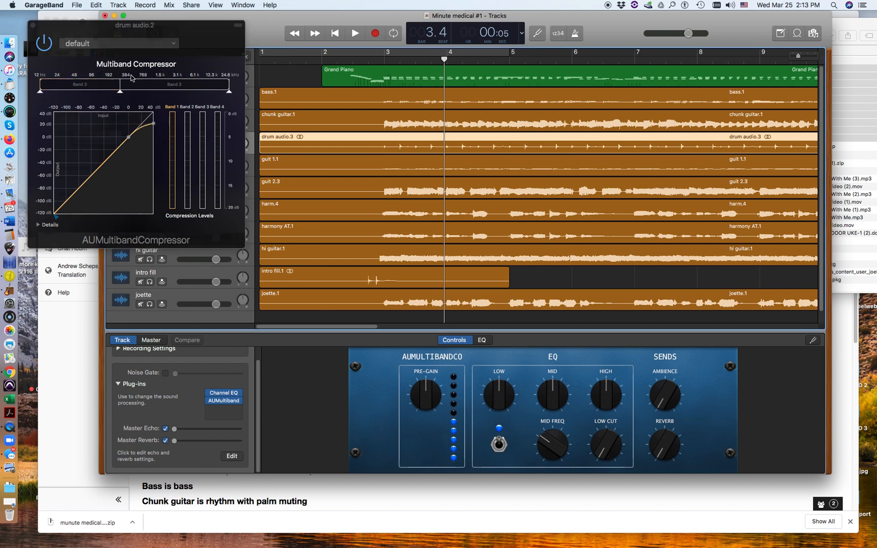
pyautogui.moveTo(88, 26); pyautogui.dragTo(456, 39)
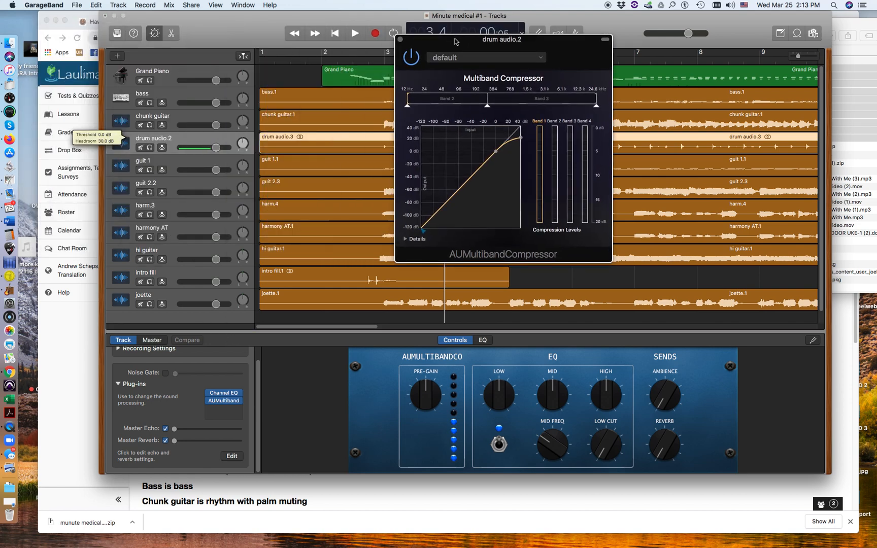
# Step: Remove the Compressor from the guit 1 track and move its Channel EQ up to the first plug-in slot
pyautogui.click(161, 160)
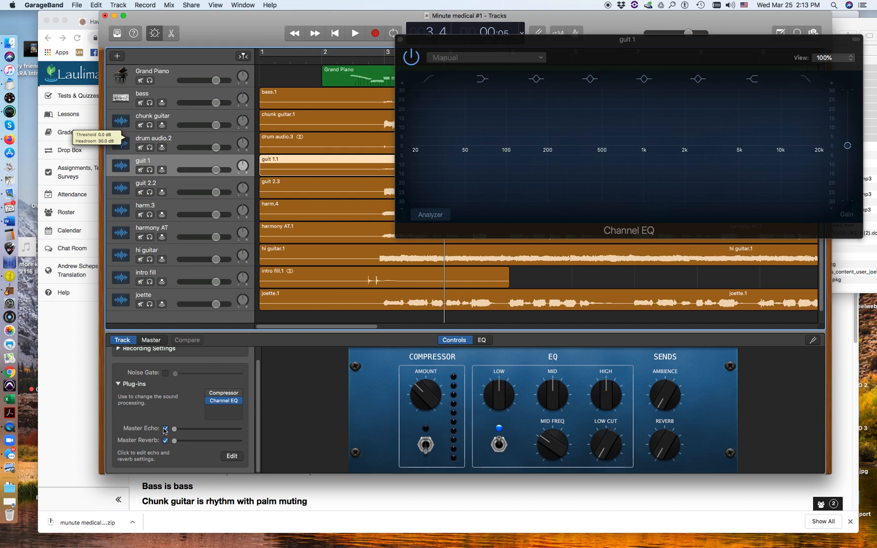
pyautogui.click(237, 393)
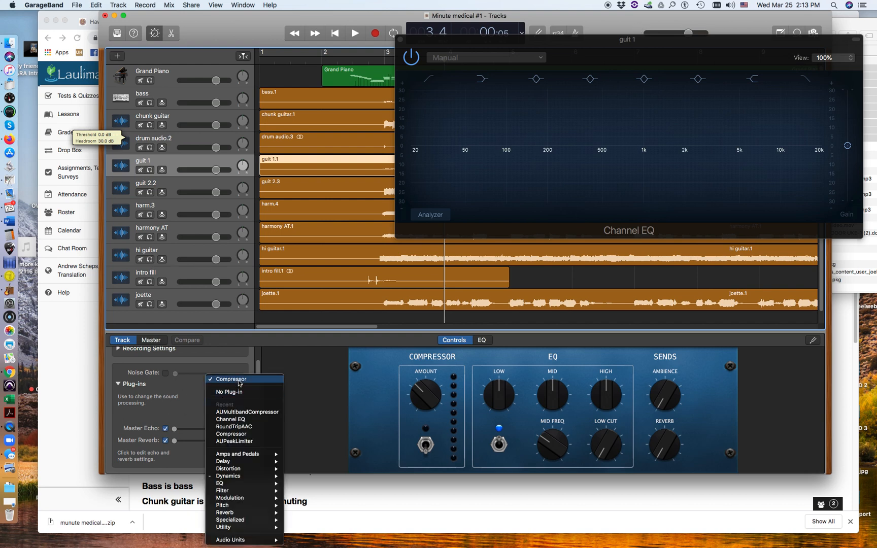
pyautogui.click(237, 391)
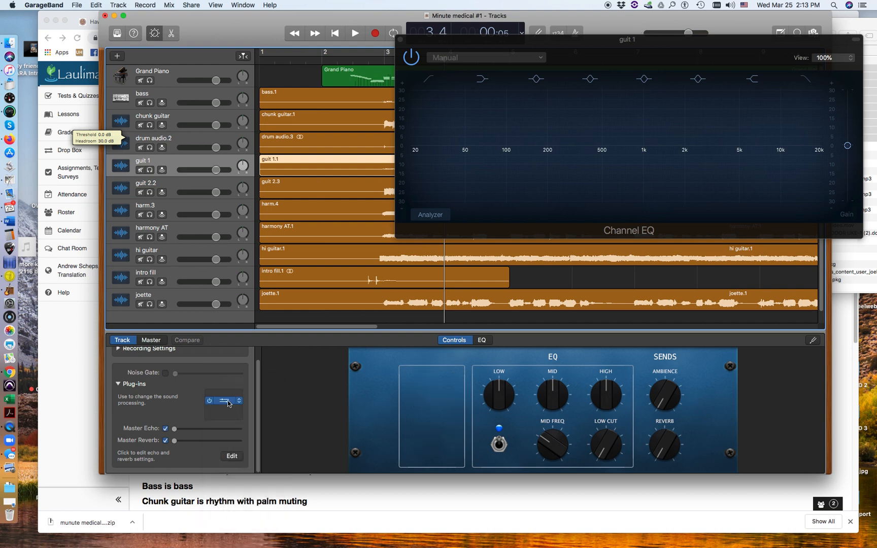
pyautogui.click(227, 401)
# Step: Add AUMultibandCompressor below Channel EQ on the guit 1 track with the default preset, and move its window clear of the track list
pyautogui.click(238, 402)
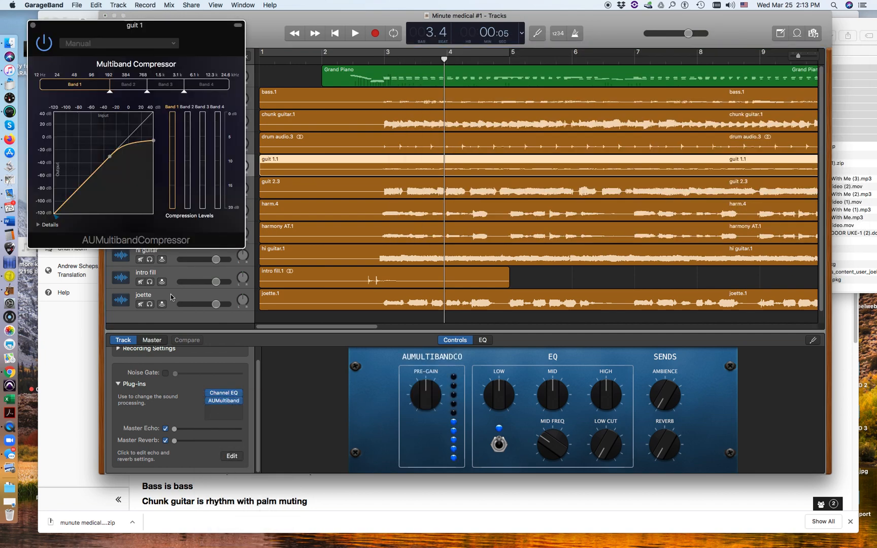
pyautogui.click(116, 45)
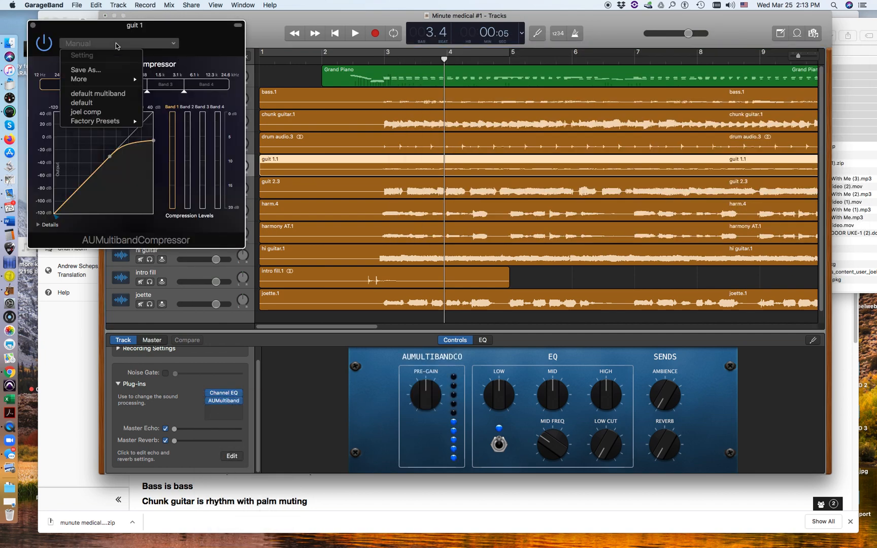
pyautogui.click(98, 103)
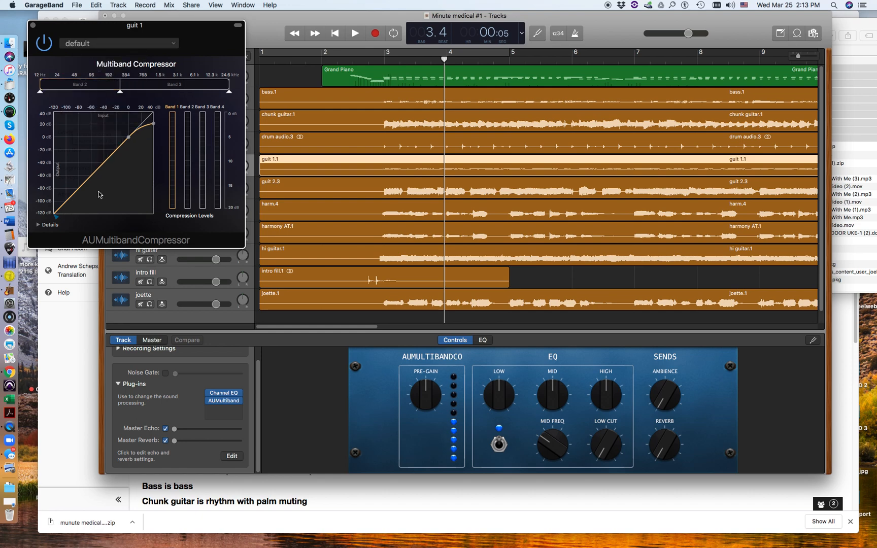
pyautogui.moveTo(230, 28); pyautogui.dragTo(646, 43)
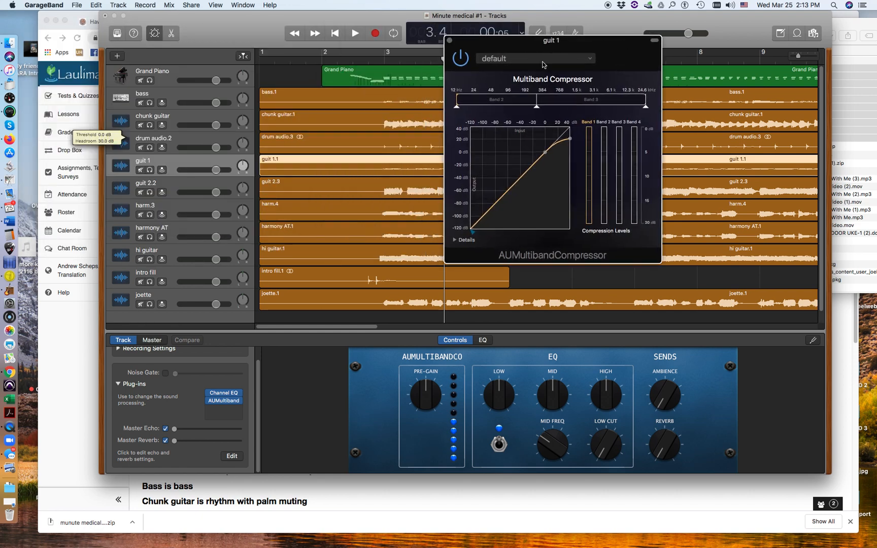
# Step: Remove the Compressor from the guit 2.2 track and move its Channel EQ up to the first plug-in slot
pyautogui.click(163, 187)
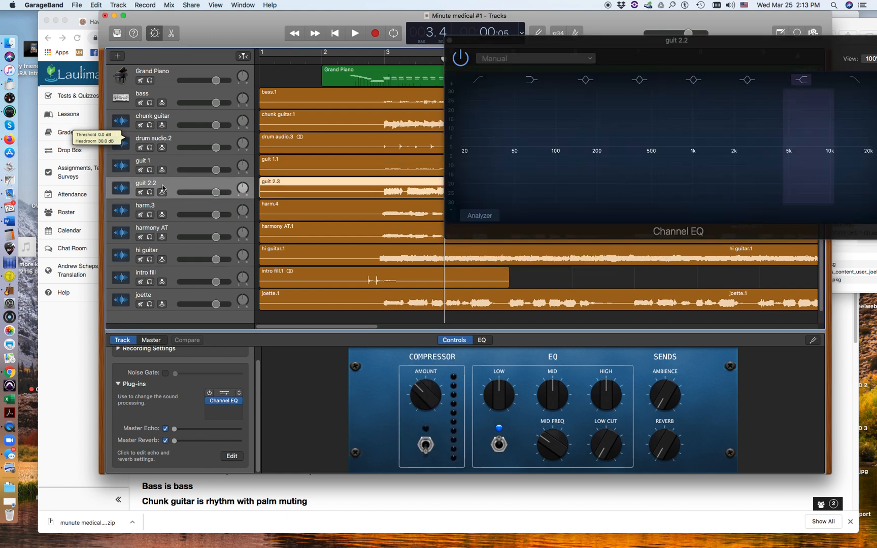
pyautogui.click(238, 394)
pyautogui.click(239, 393)
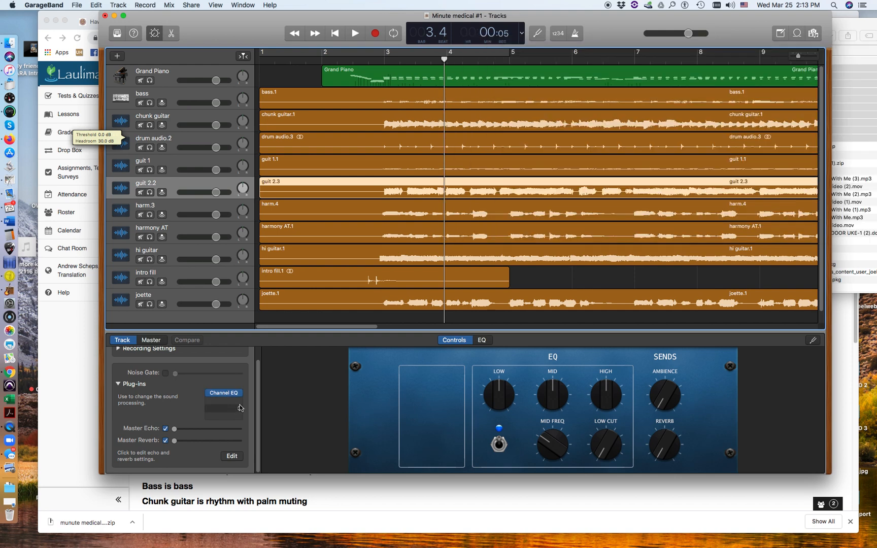
# Step: Add AUMultibandCompressor below Channel EQ on the guit 2.2 track with the default preset, and move its window clear of the track list
pyautogui.click(238, 400)
pyautogui.click(244, 422)
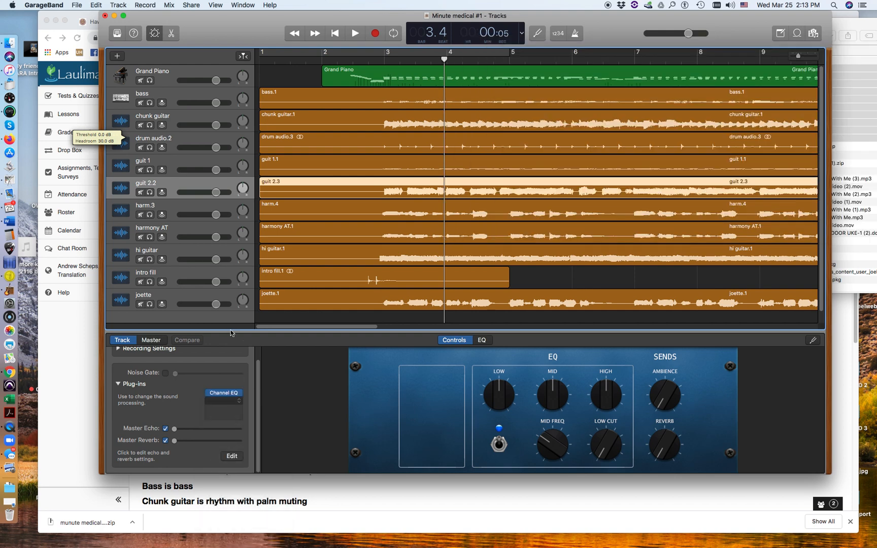
pyautogui.click(128, 44)
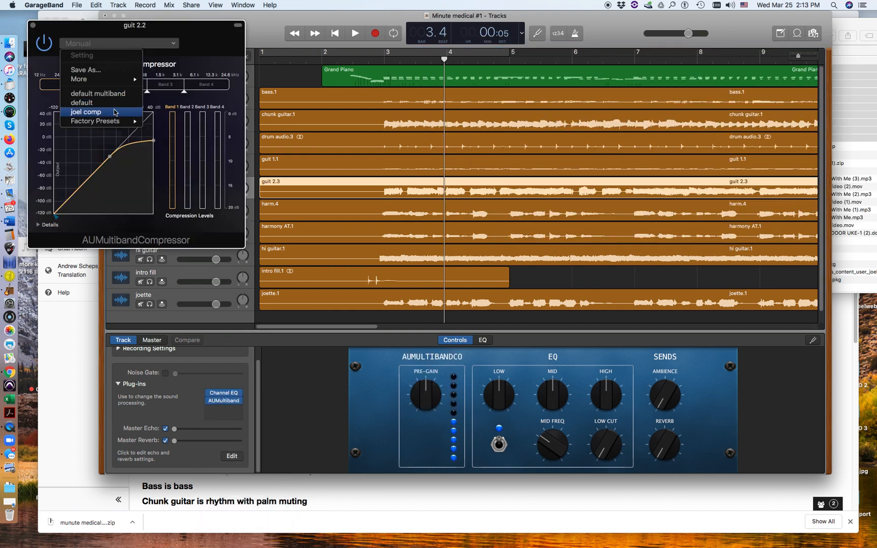
pyautogui.click(82, 103)
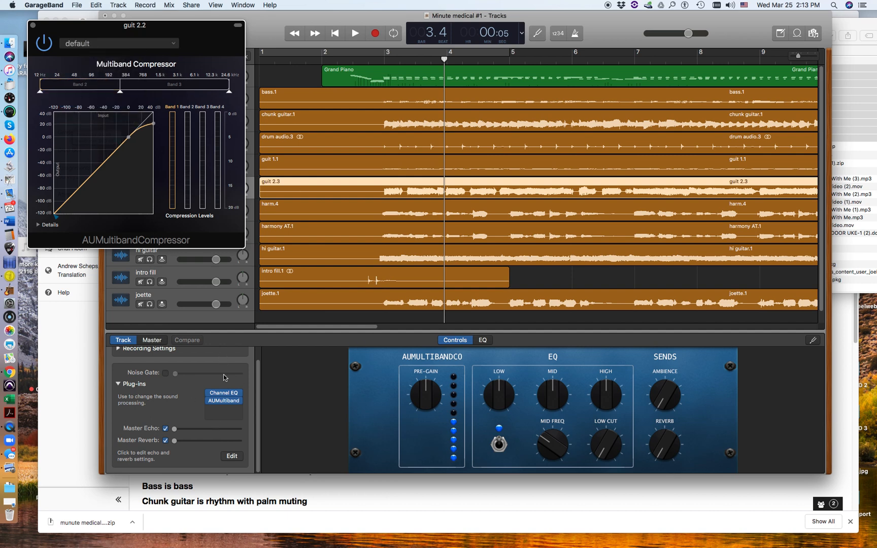
pyautogui.click(212, 330)
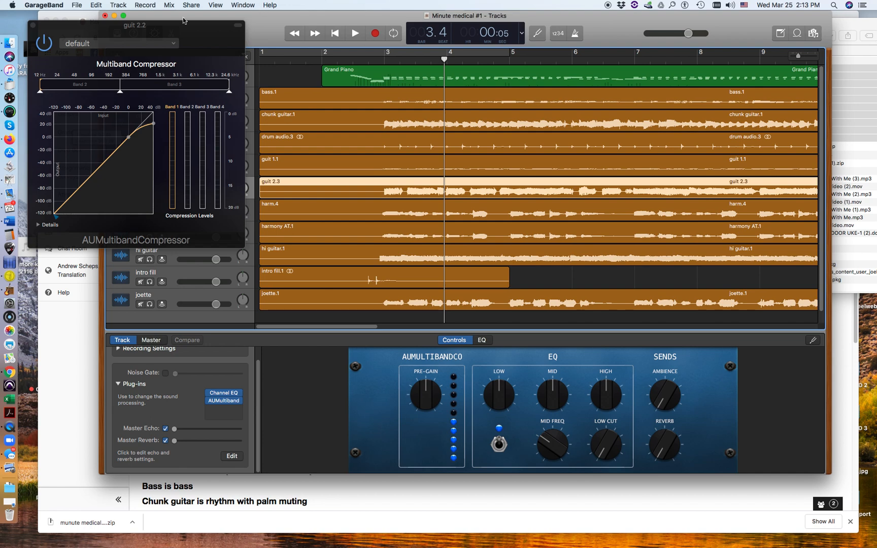
pyautogui.moveTo(173, 28); pyautogui.dragTo(579, 87)
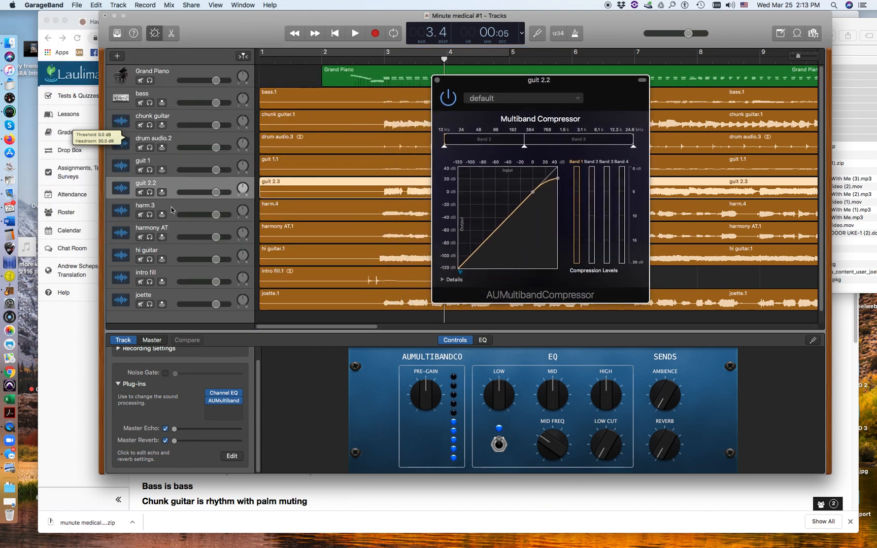
# Step: Remove the Compressor from the harm.3 track and move its Channel EQ up to the first plug-in slot
pyautogui.click(171, 211)
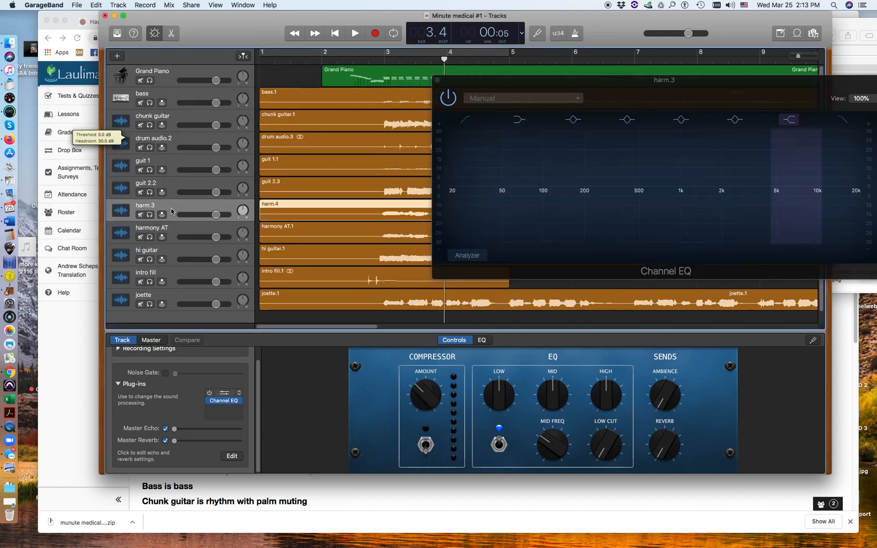
pyautogui.click(239, 394)
pyautogui.click(239, 393)
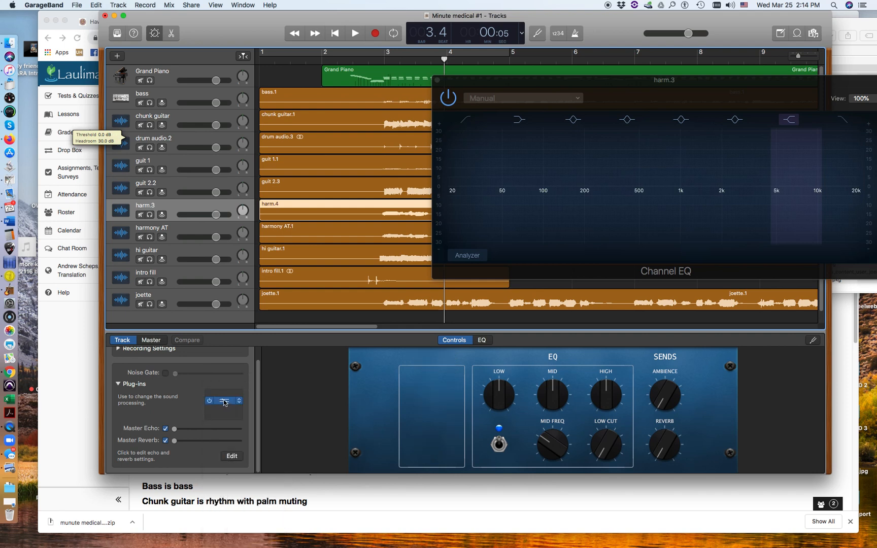
pyautogui.moveTo(223, 401); pyautogui.dragTo(224, 391)
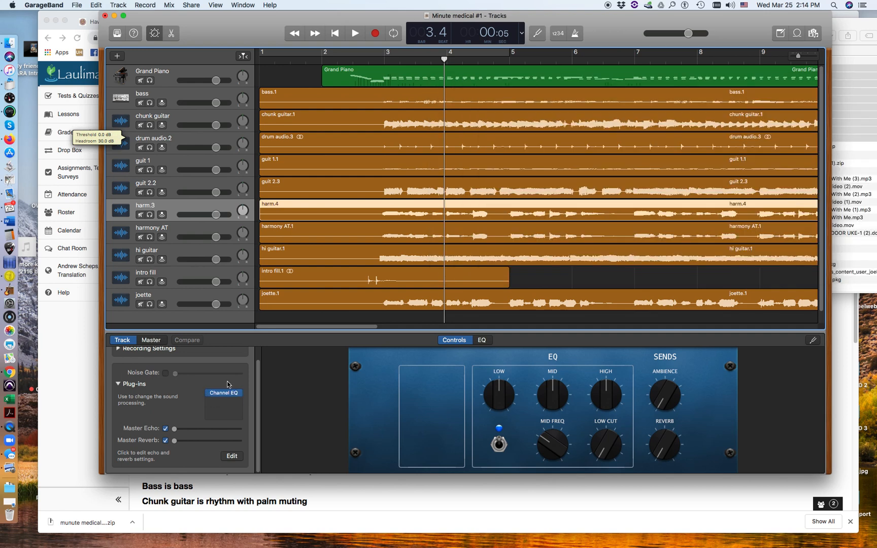
# Step: Add AUMultibandCompressor below Channel EQ on the harm.3 track with the default preset
pyautogui.click(240, 405)
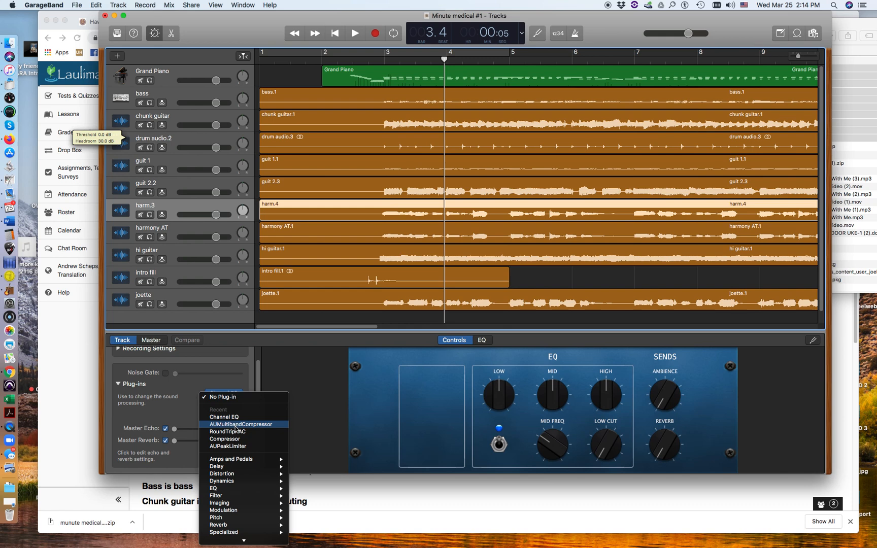
pyautogui.click(237, 424)
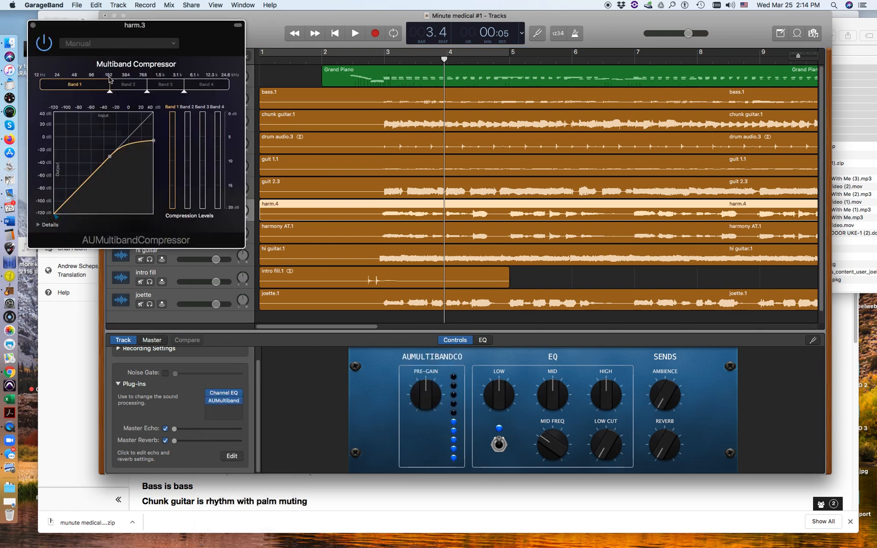
pyautogui.click(117, 45)
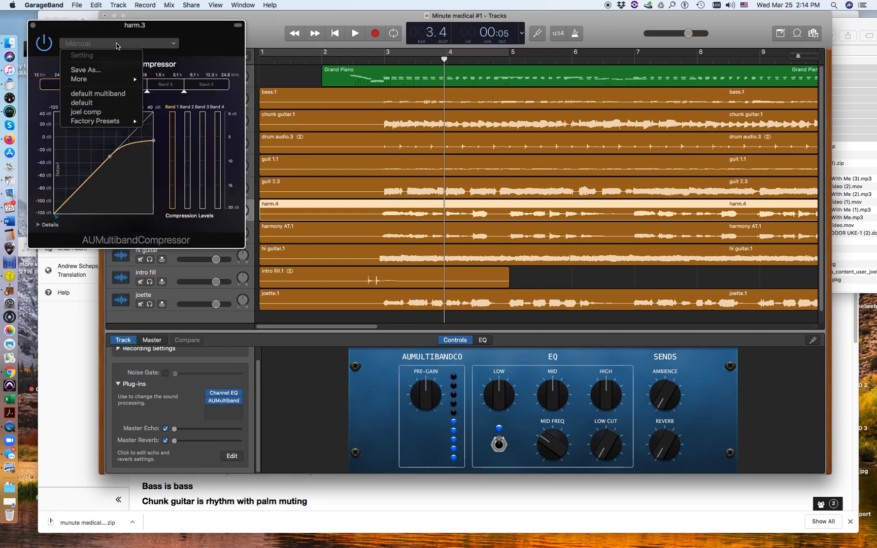
pyautogui.click(101, 104)
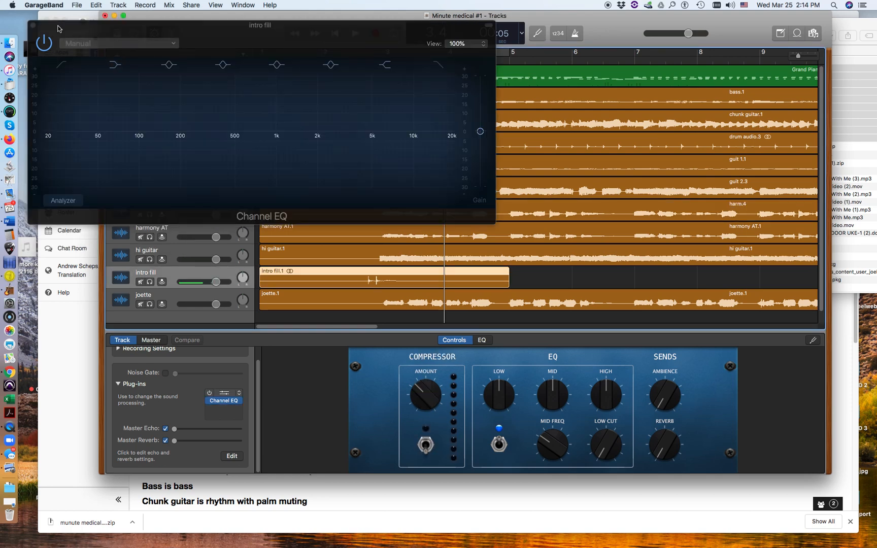
# Step: Move the Channel EQ window clear of the track list and check the plug-ins on the tracks from guit 2.2 to joette
pyautogui.moveTo(58, 25); pyautogui.dragTo(540, 67)
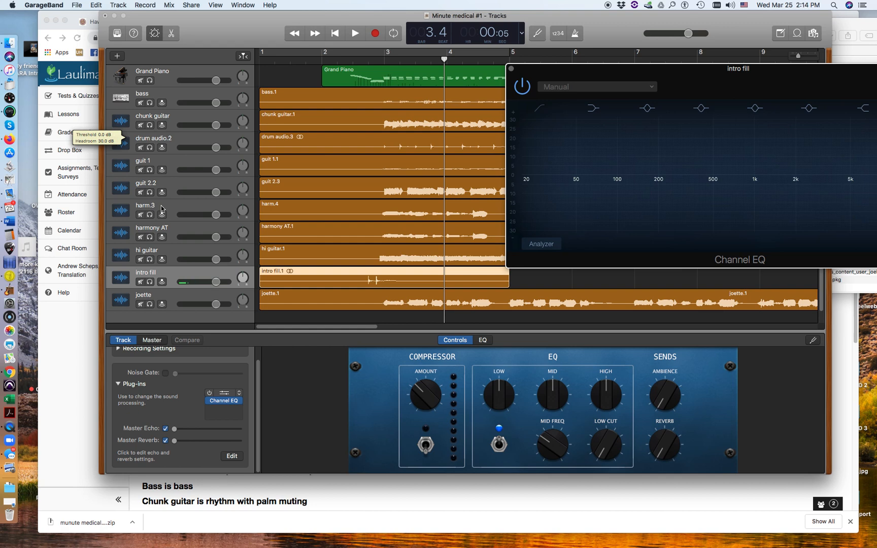
pyautogui.click(168, 251)
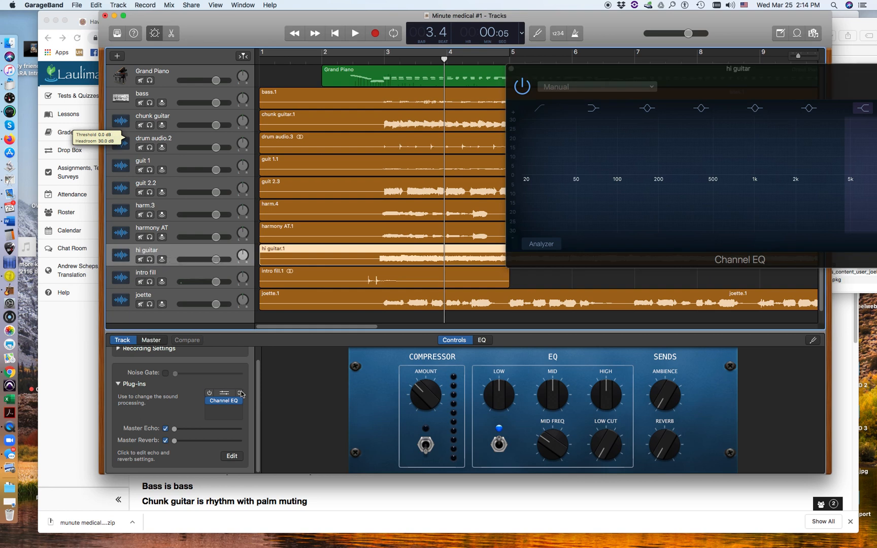
pyautogui.click(171, 228)
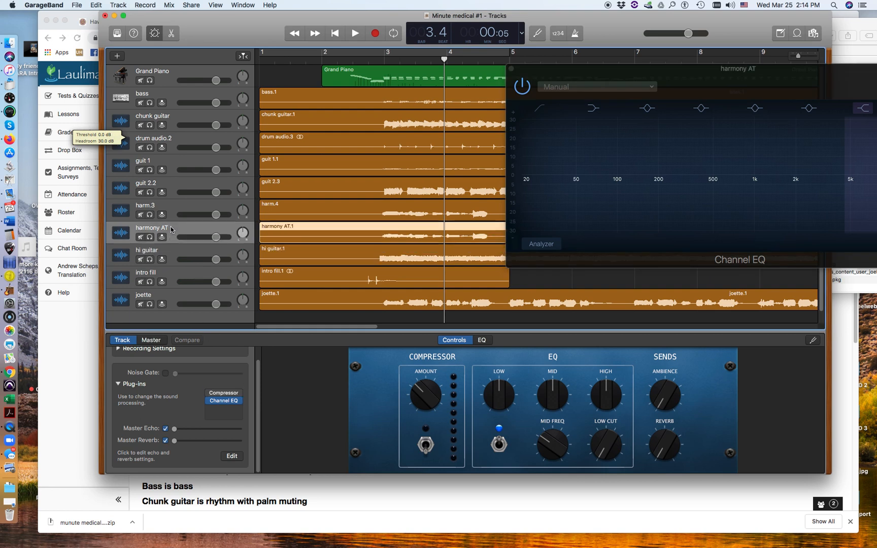
pyautogui.click(170, 256)
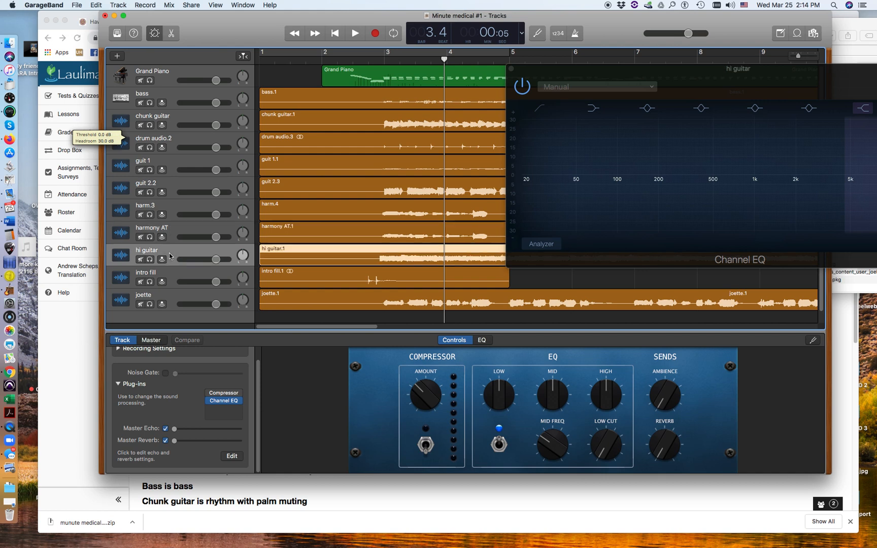
pyautogui.click(171, 277)
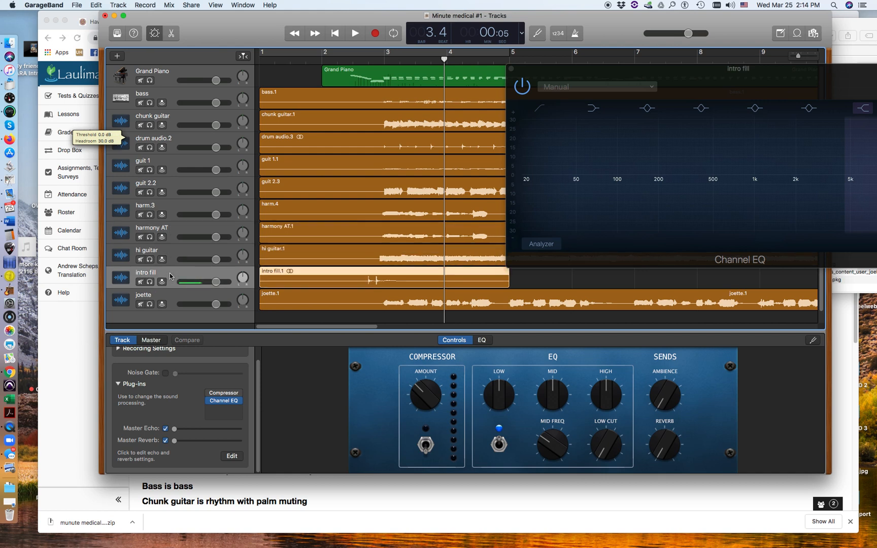
pyautogui.click(165, 298)
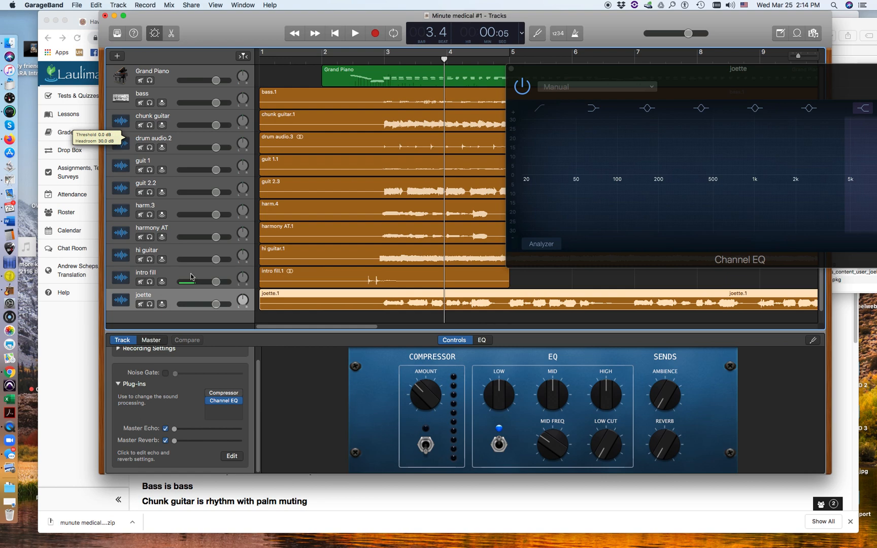
pyautogui.click(172, 185)
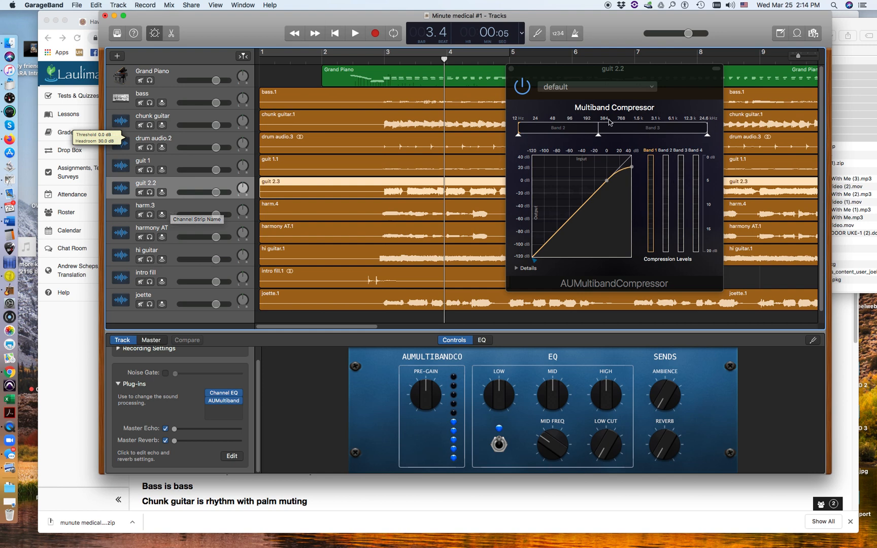
pyautogui.click(181, 207)
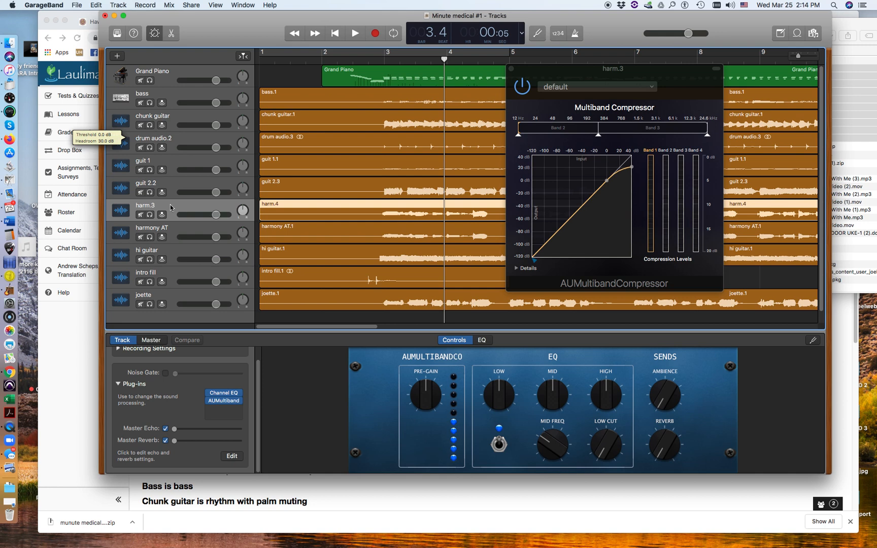
pyautogui.click(175, 229)
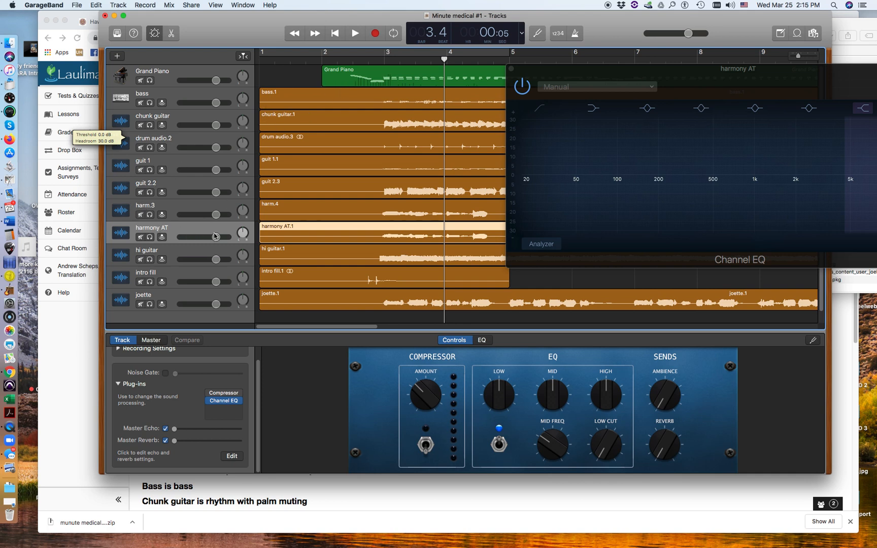
# Step: Solo the harmony AT track and listen to it from bar 3, moving its Channel EQ window further aside
pyautogui.click(150, 237)
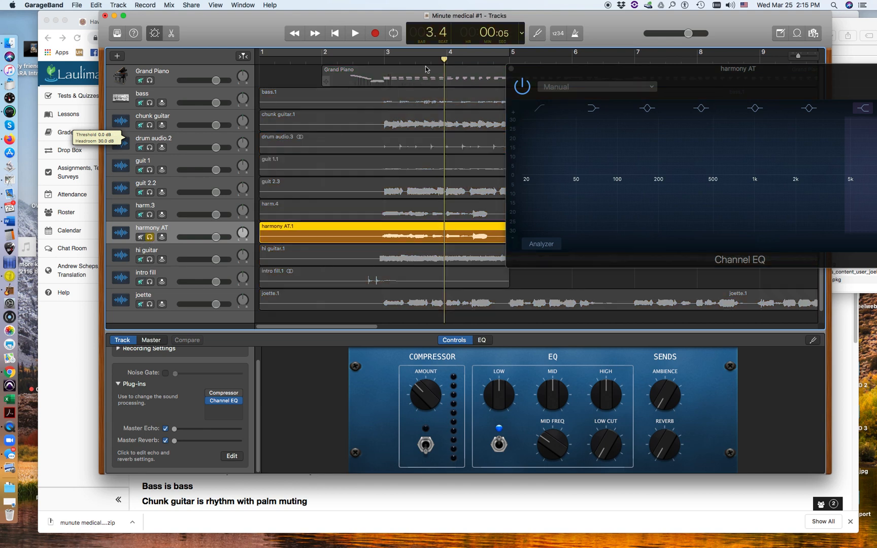
pyautogui.click(384, 60)
pyautogui.press('space')
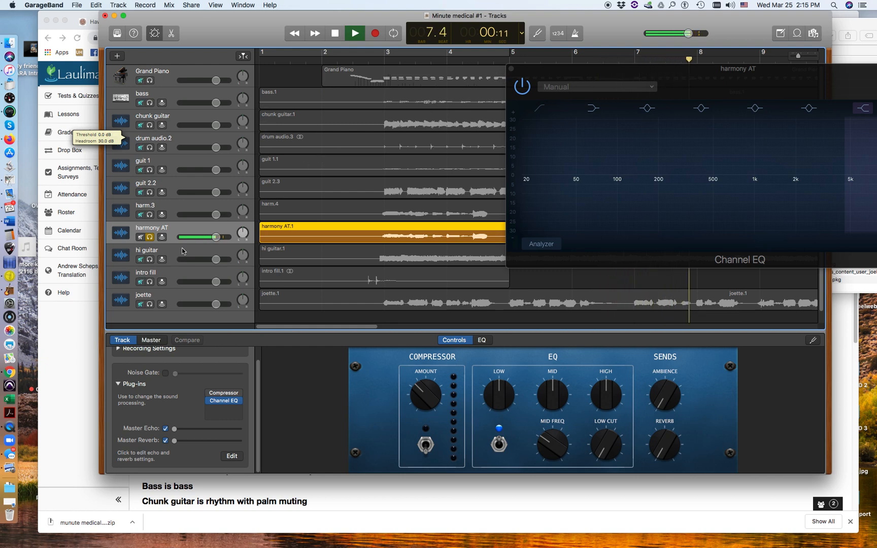
pyautogui.moveTo(545, 72); pyautogui.dragTo(609, 79)
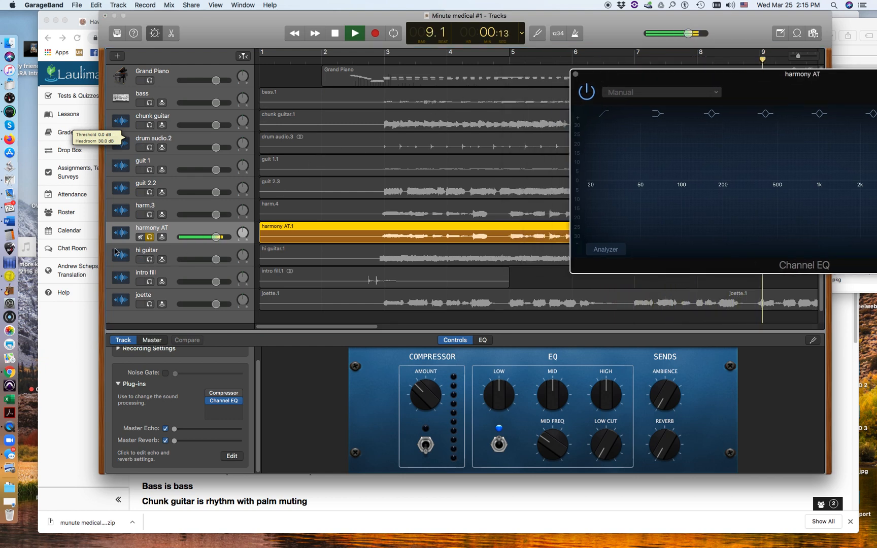
pyautogui.press('space')
# Step: Delete the harmony AT region and its track from the project
pyautogui.click(172, 231)
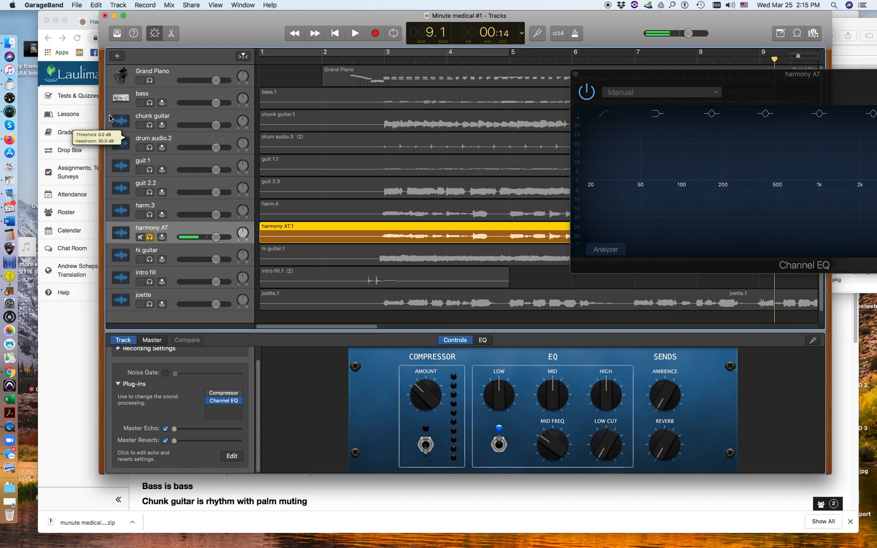
pyautogui.click(96, 5)
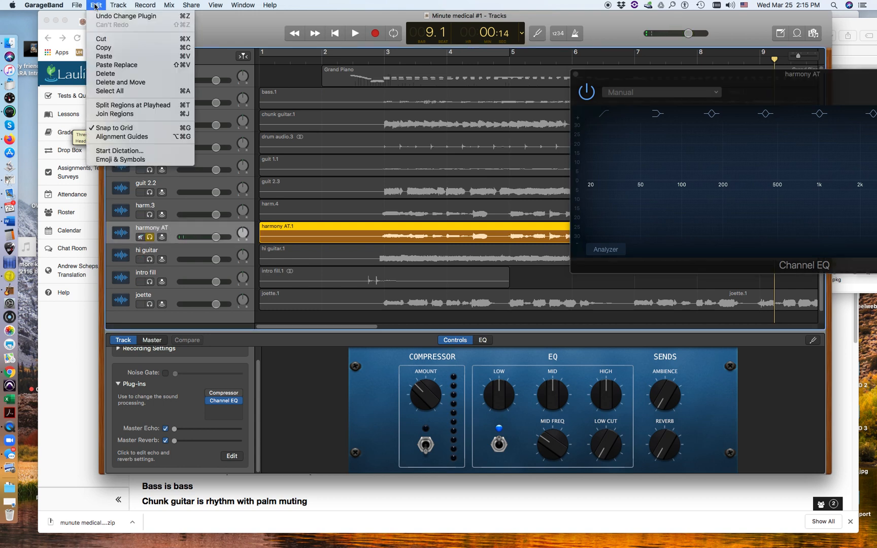
pyautogui.click(116, 75)
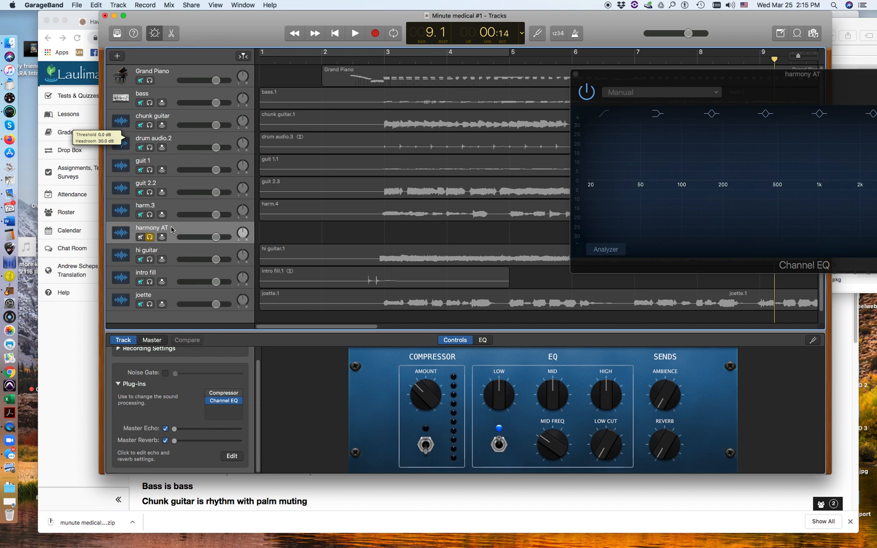
pyautogui.click(119, 5)
pyautogui.click(131, 48)
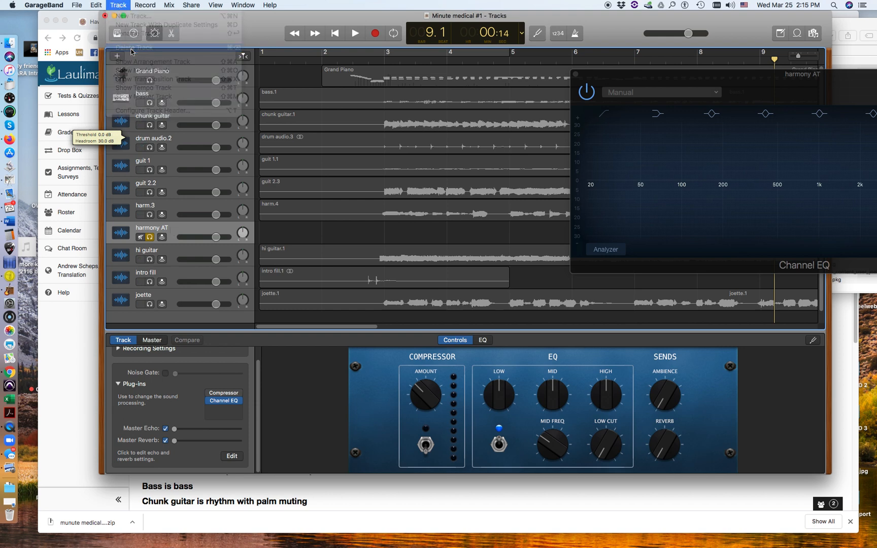
# Step: Remove the Compressor from the hi guitar track and move its Channel EQ up to the first plug-in slot
pyautogui.click(161, 211)
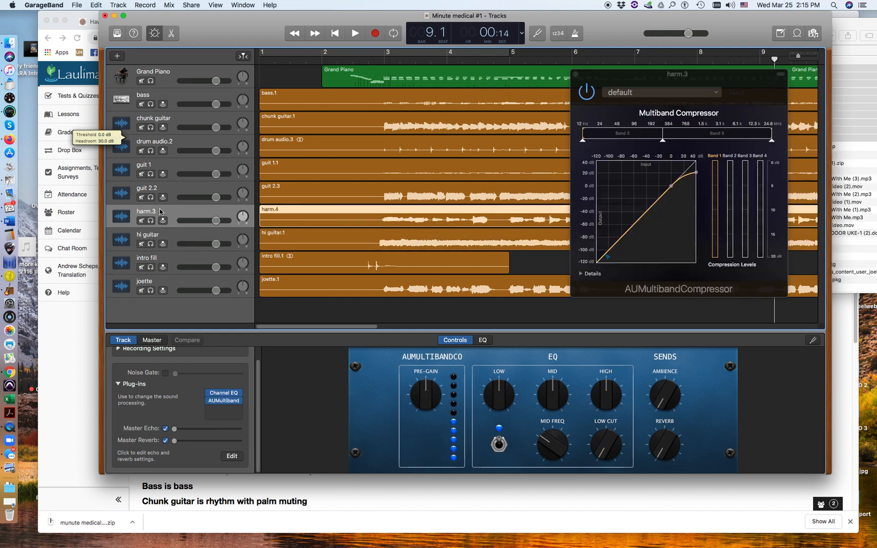
pyautogui.click(164, 237)
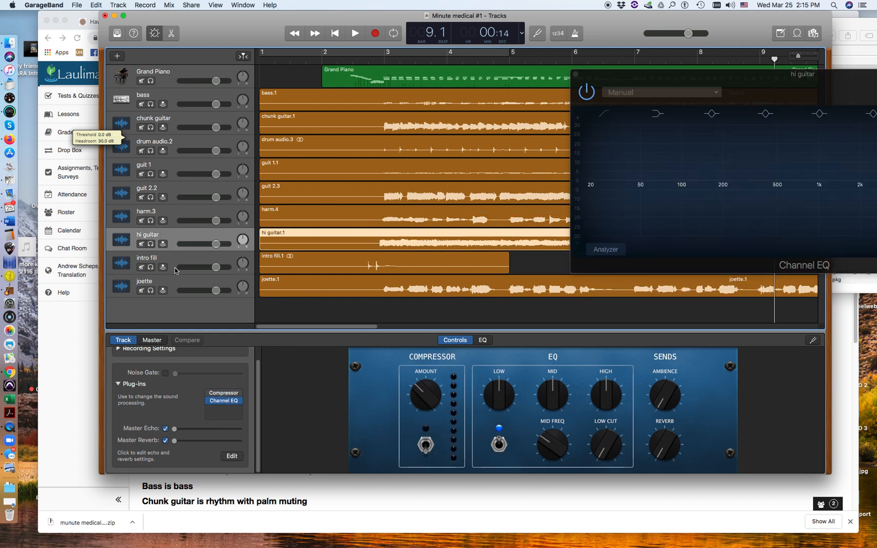
pyautogui.click(240, 396)
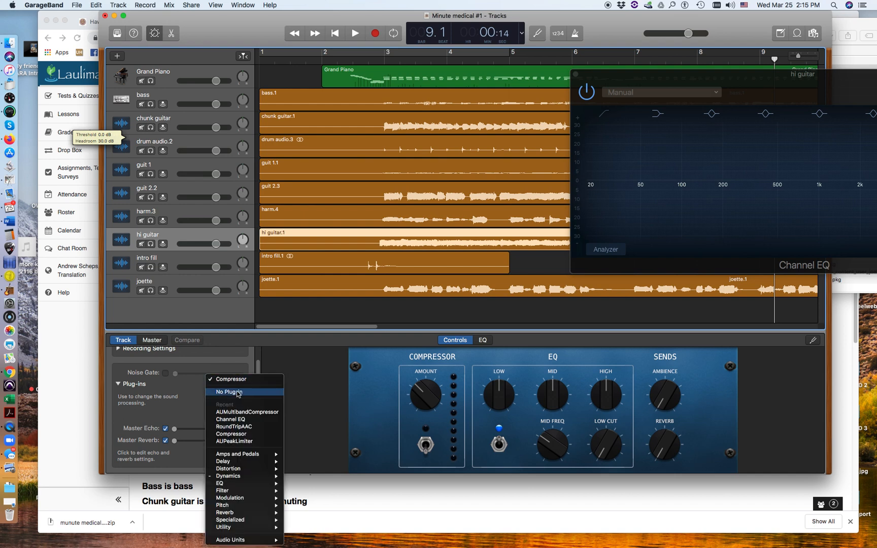
pyautogui.click(226, 381)
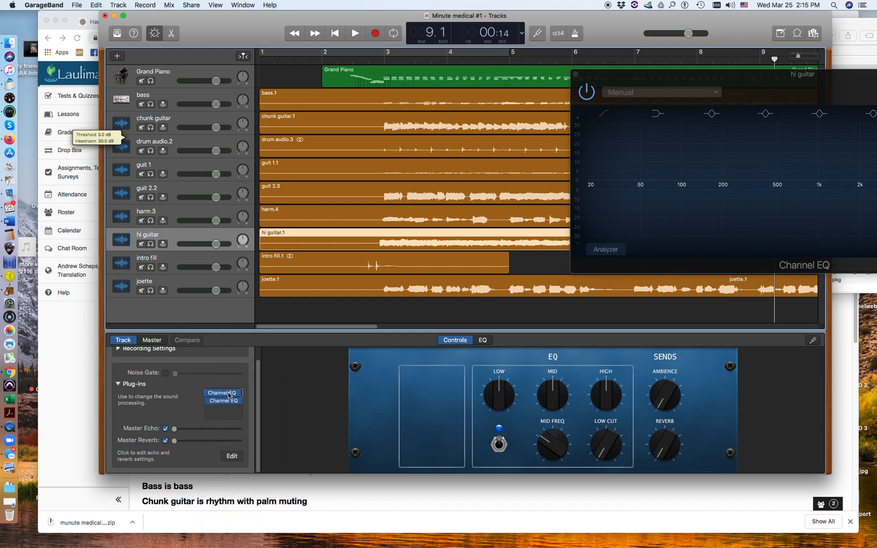
# Step: Add AUMultibandCompressor below Channel EQ on the hi guitar track with the default preset
pyautogui.click(240, 401)
pyautogui.click(240, 425)
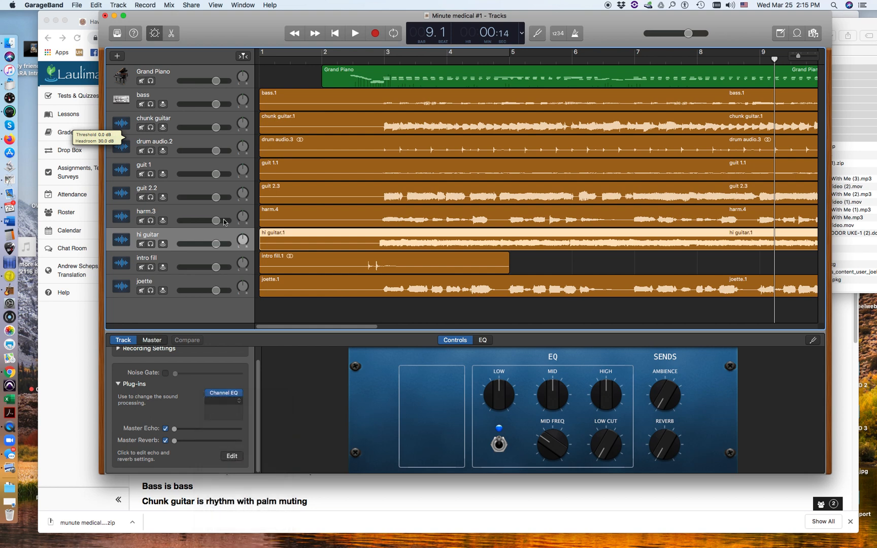
pyautogui.click(133, 48)
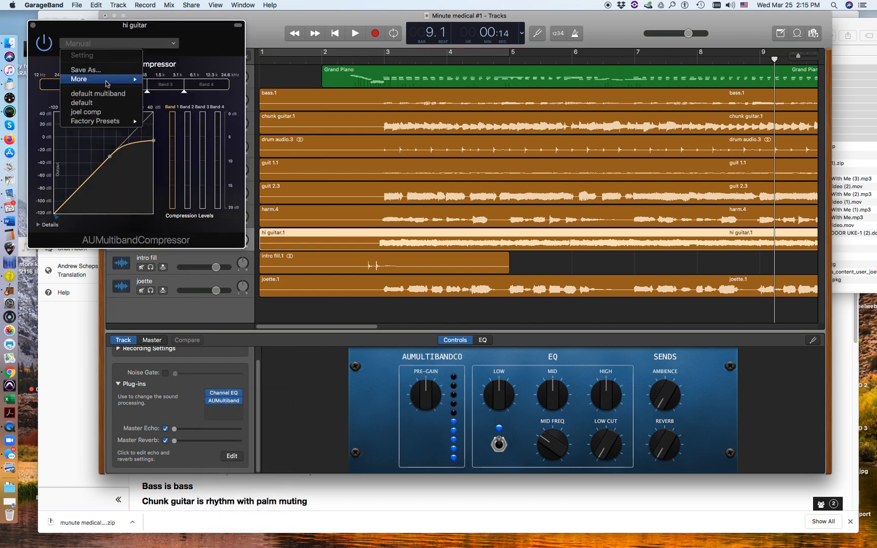
pyautogui.click(100, 107)
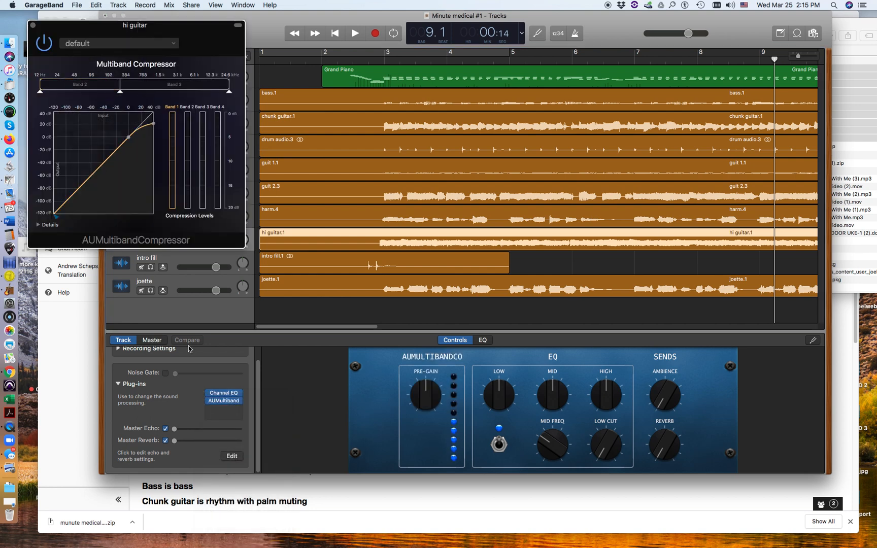
pyautogui.click(236, 318)
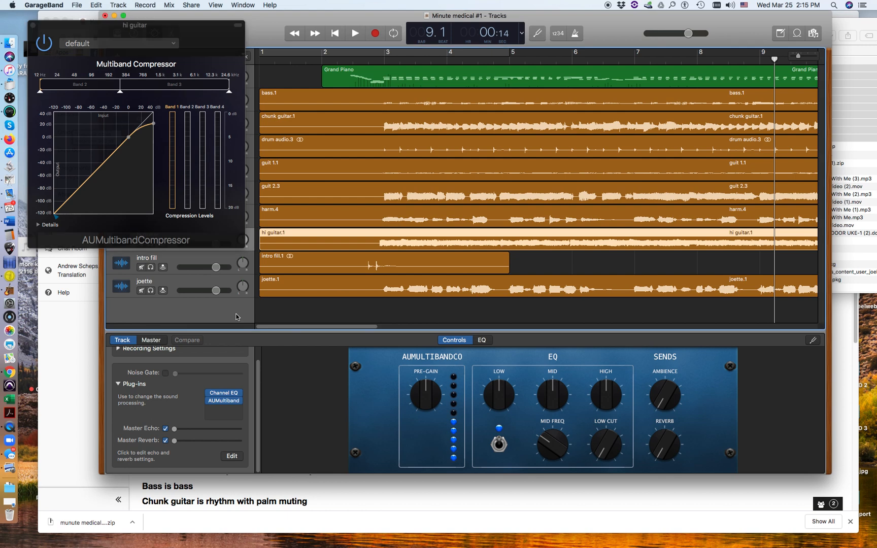
# Step: Remove the Compressor from the intro fill track and move its Channel EQ up to the first plug-in slot
pyautogui.click(182, 258)
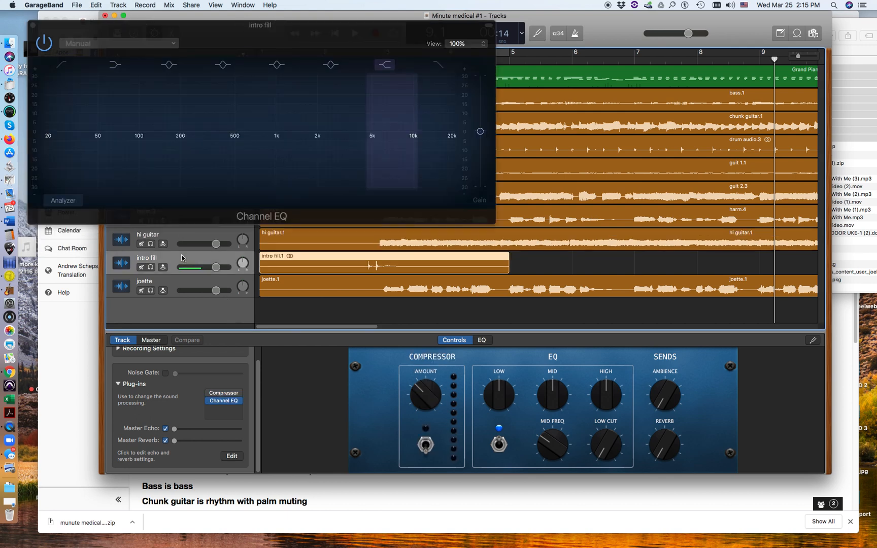
pyautogui.click(239, 392)
pyautogui.click(236, 385)
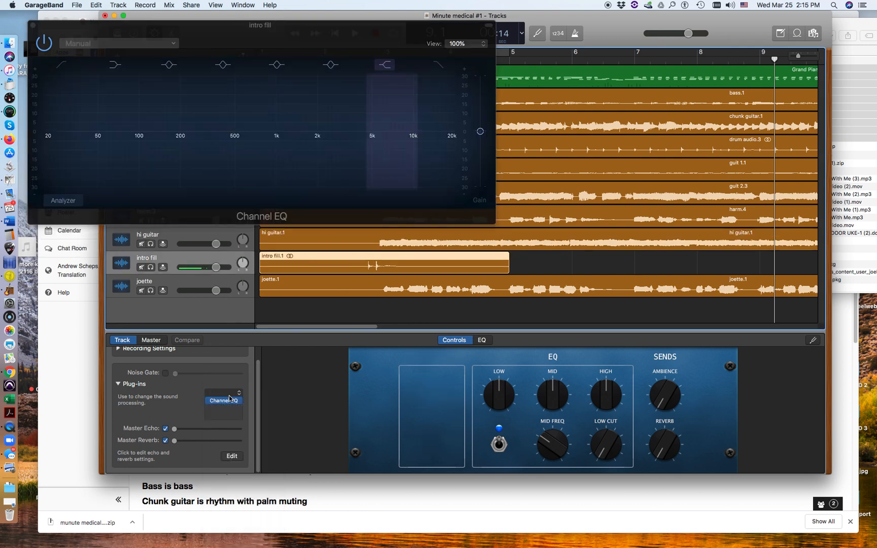
pyautogui.click(226, 401)
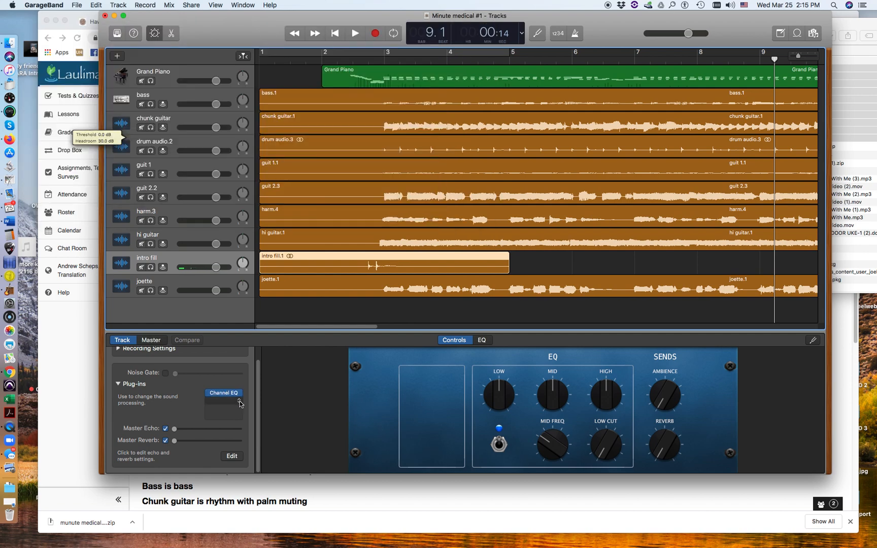
# Step: Add AUMultibandCompressor below Channel EQ on the intro fill track with the default preset, and close its window
pyautogui.click(239, 401)
pyautogui.click(238, 424)
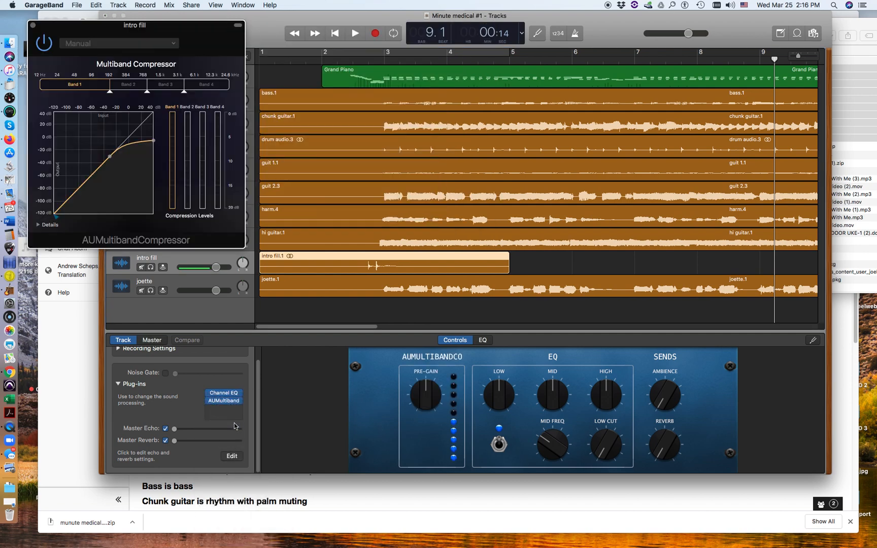
pyautogui.click(123, 44)
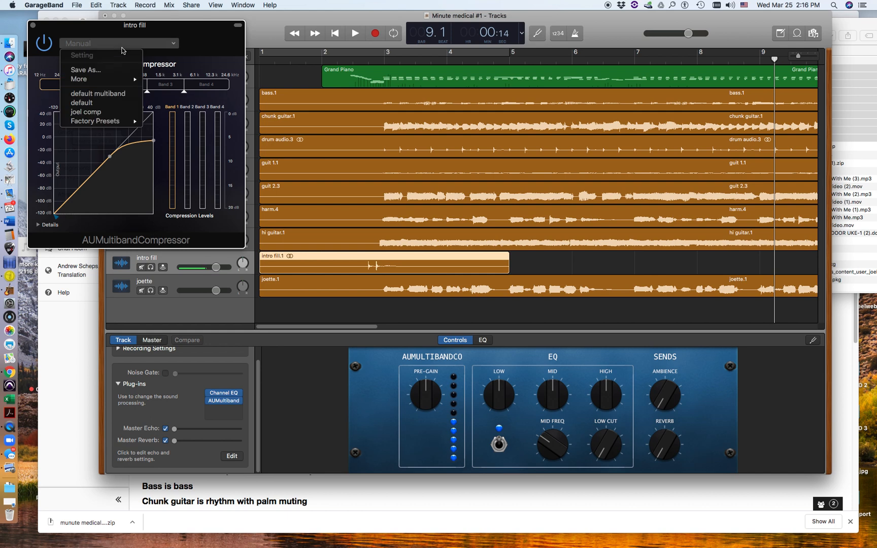
pyautogui.click(98, 104)
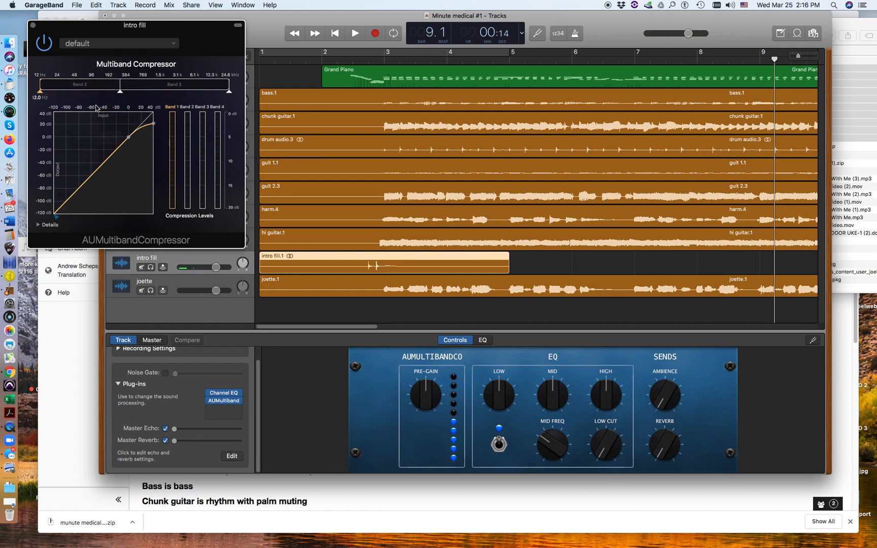
pyautogui.click(32, 25)
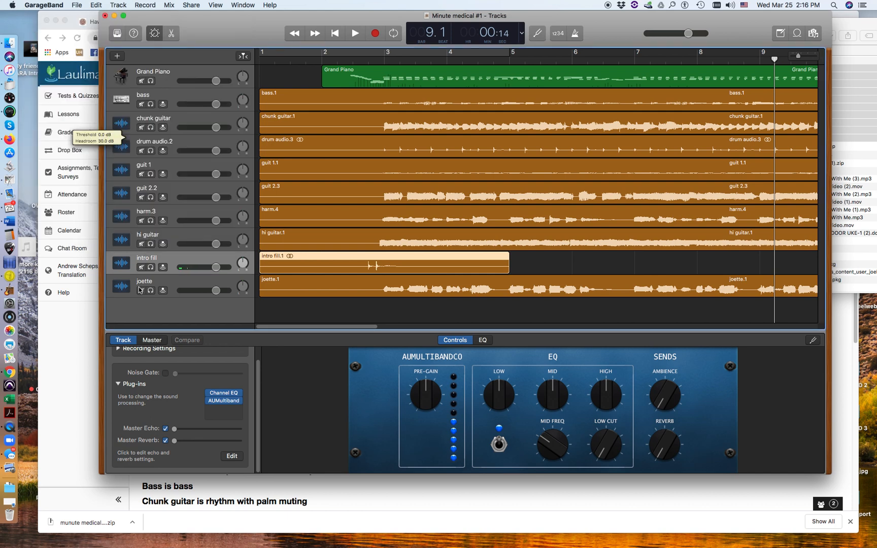
# Step: Remove the Compressor from the lowest track, below intro fill, and move its Channel EQ up to the first plug-in slot
pyautogui.click(171, 289)
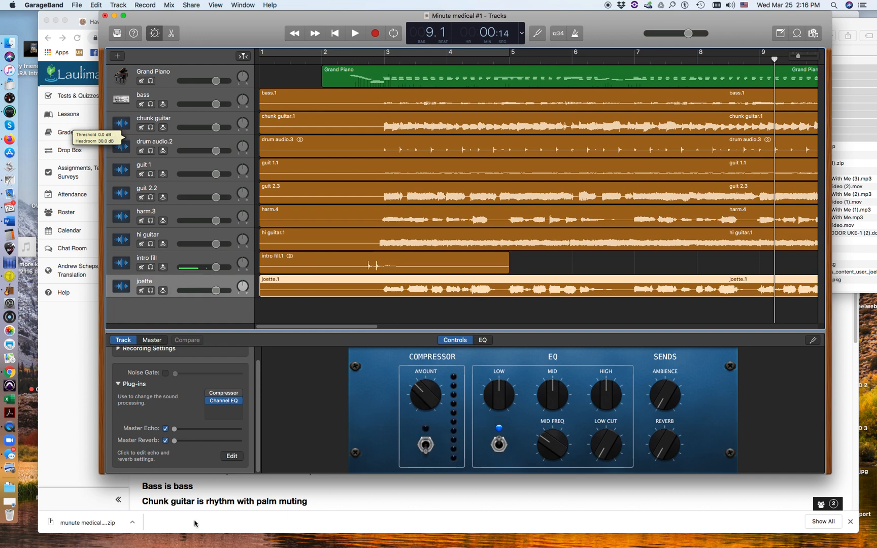
pyautogui.click(239, 393)
pyautogui.click(239, 393)
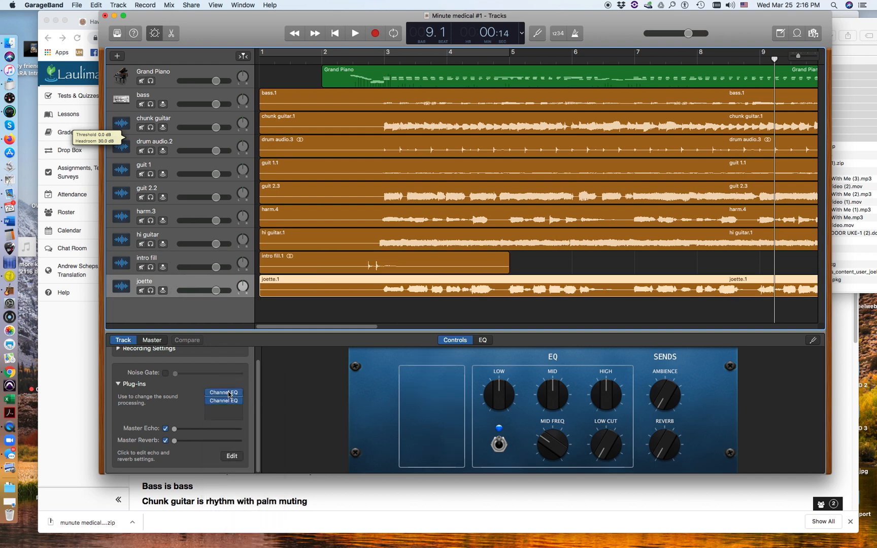
# Step: Add AUMultibandCompressor below Channel EQ on the lowest track, and close its window
pyautogui.click(236, 401)
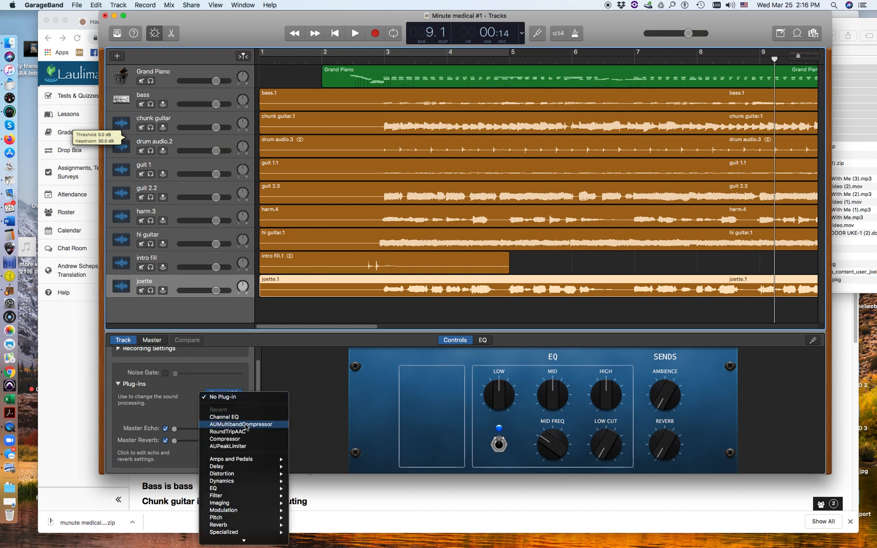
pyautogui.click(242, 426)
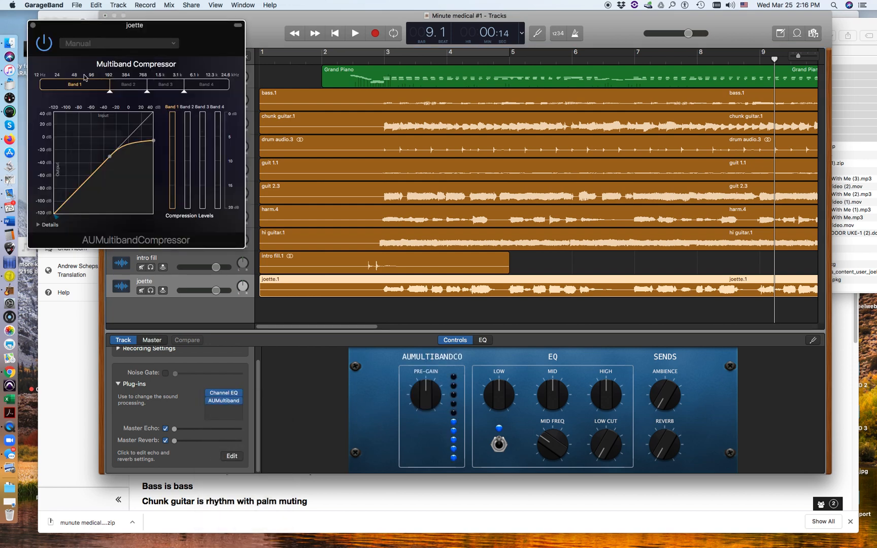
pyautogui.click(32, 25)
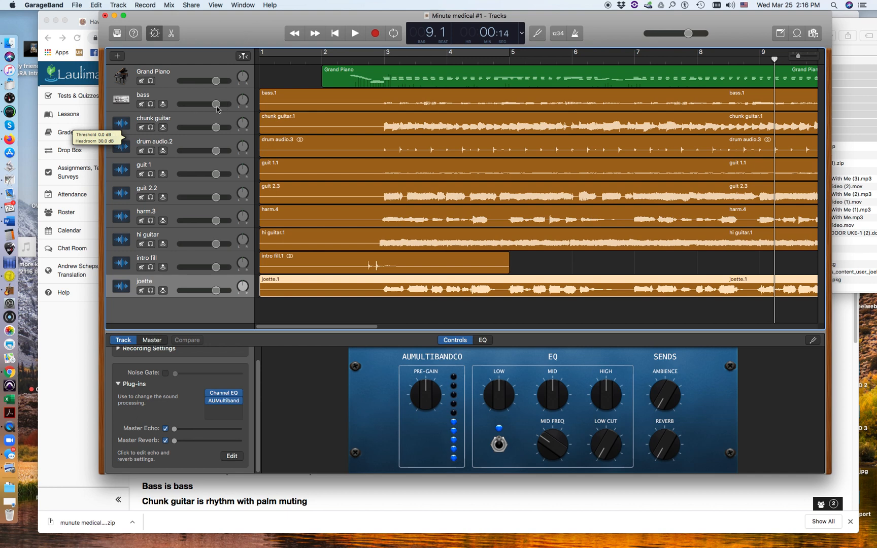
# Step: Lower the volume of every track except Grand Piano to the minimum, from bass down to the last track
pyautogui.moveTo(216, 106); pyautogui.dragTo(179, 104)
pyautogui.moveTo(219, 130); pyautogui.dragTo(180, 128)
pyautogui.moveTo(217, 153); pyautogui.dragTo(180, 290)
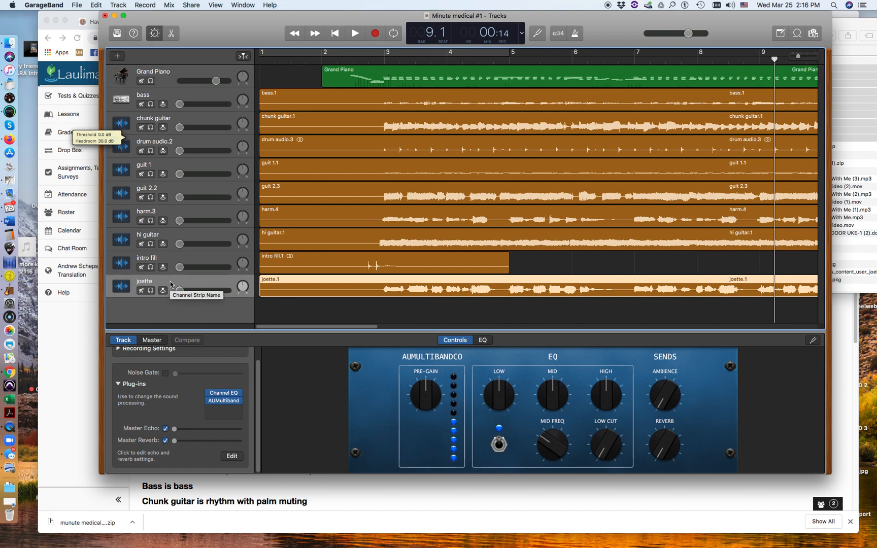
# Step: Reorder the tracks: move the lowest track directly under Grand Piano, harm.3 beneath it, and drum audio.2 between hi guitar and intro fill
pyautogui.moveTo(170, 284); pyautogui.dragTo(191, 86)
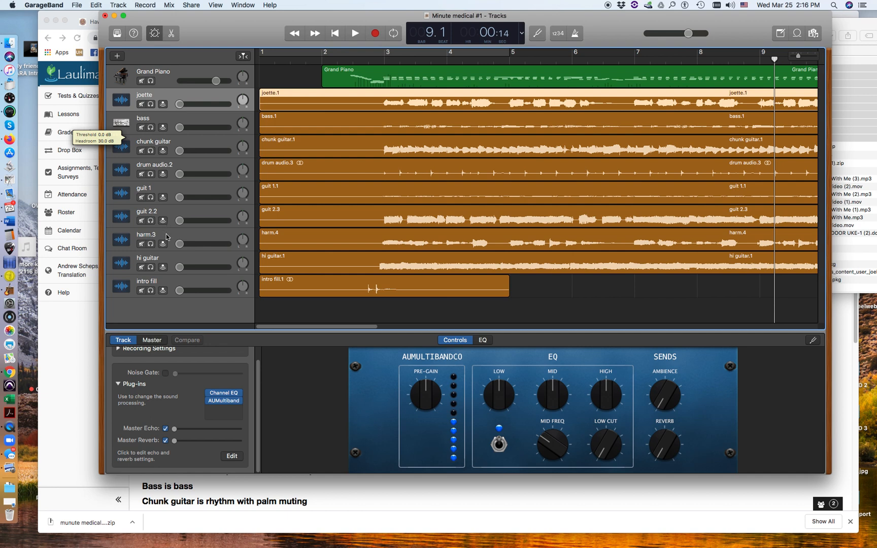
pyautogui.moveTo(166, 237); pyautogui.dragTo(169, 115)
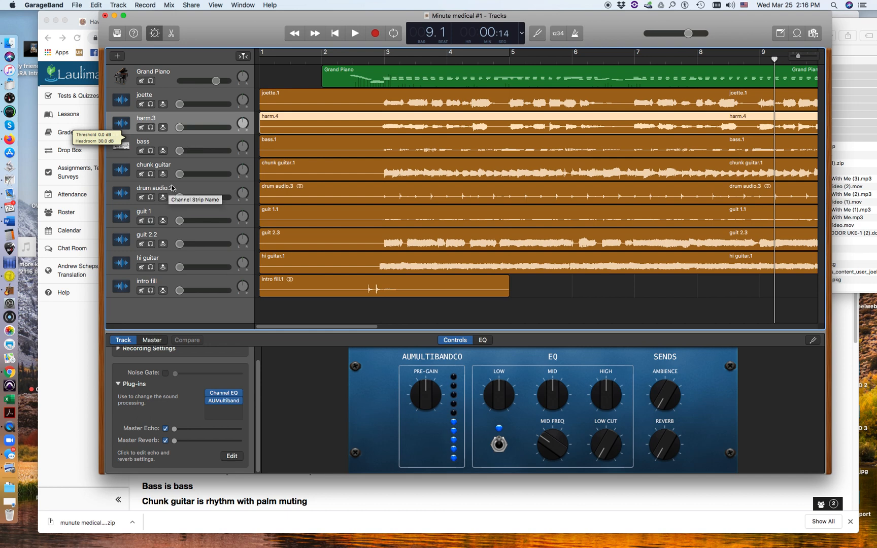
pyautogui.moveTo(172, 187); pyautogui.dragTo(168, 268)
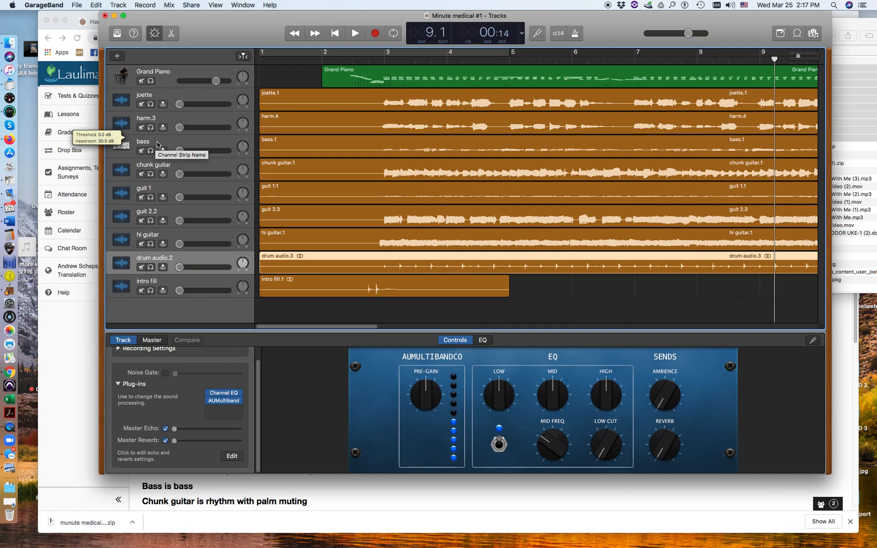
# Step: Hide the Smart Controls and save the project under a new name, adding "basic setup" to Minute medical #1 in the Mus 271 spring 2020 folder
pyautogui.click(154, 34)
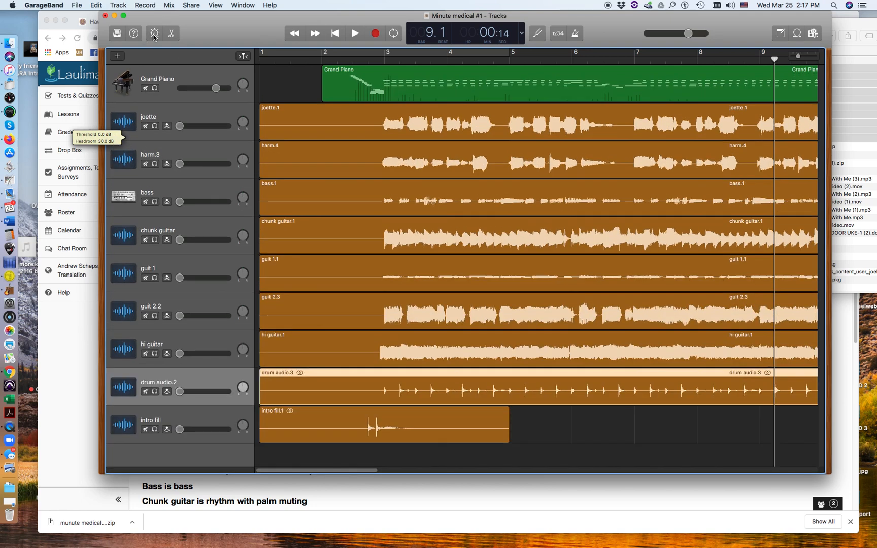
pyautogui.click(78, 5)
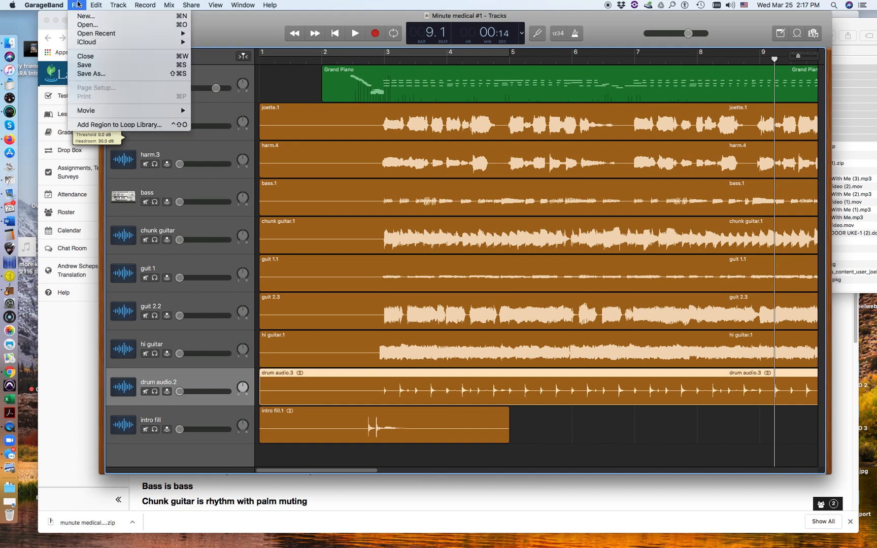
pyautogui.click(88, 74)
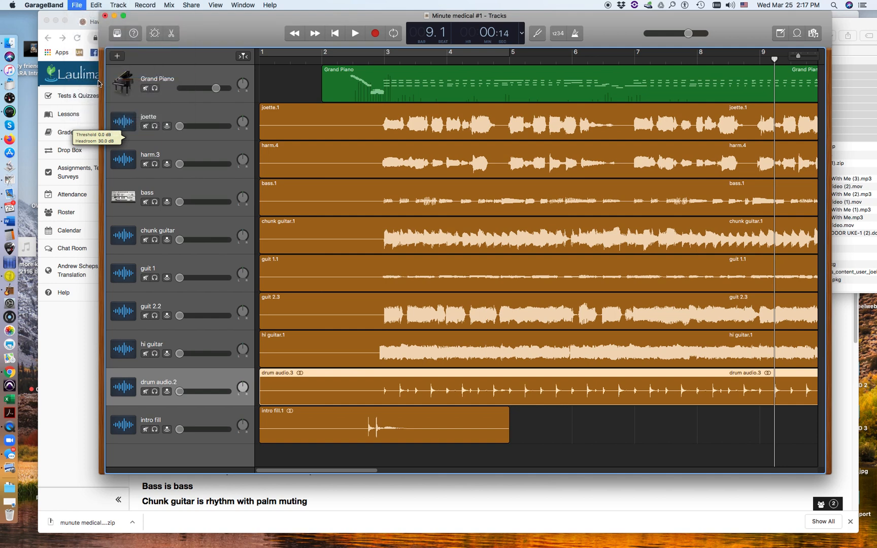
pyautogui.click(460, 113)
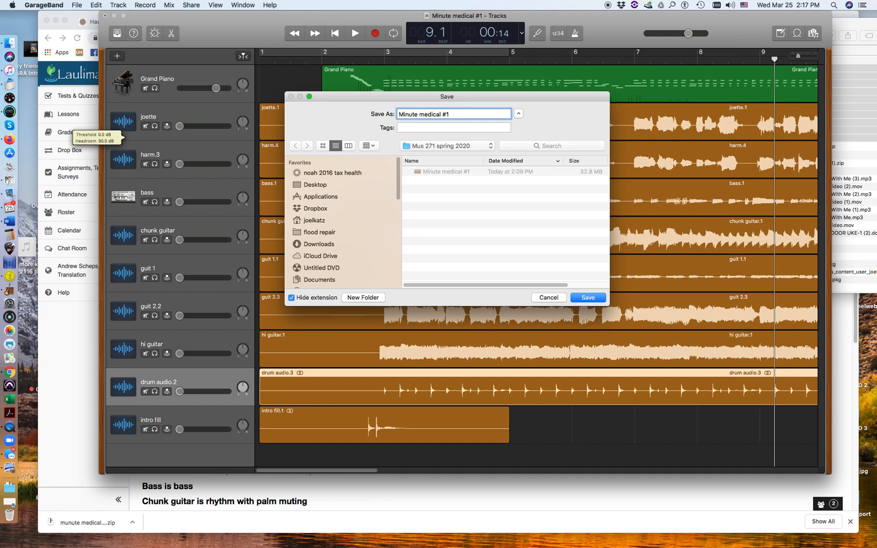
pyautogui.write('basic setup')
pyautogui.press('Return')
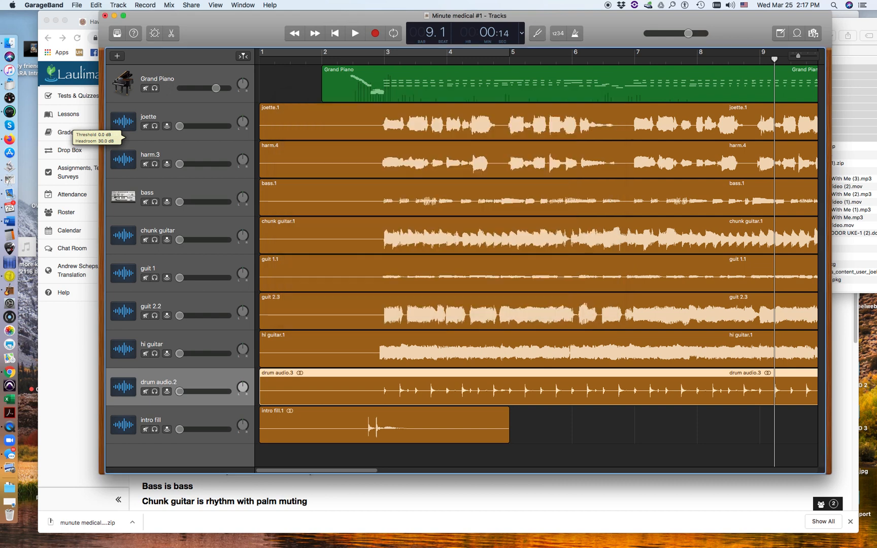